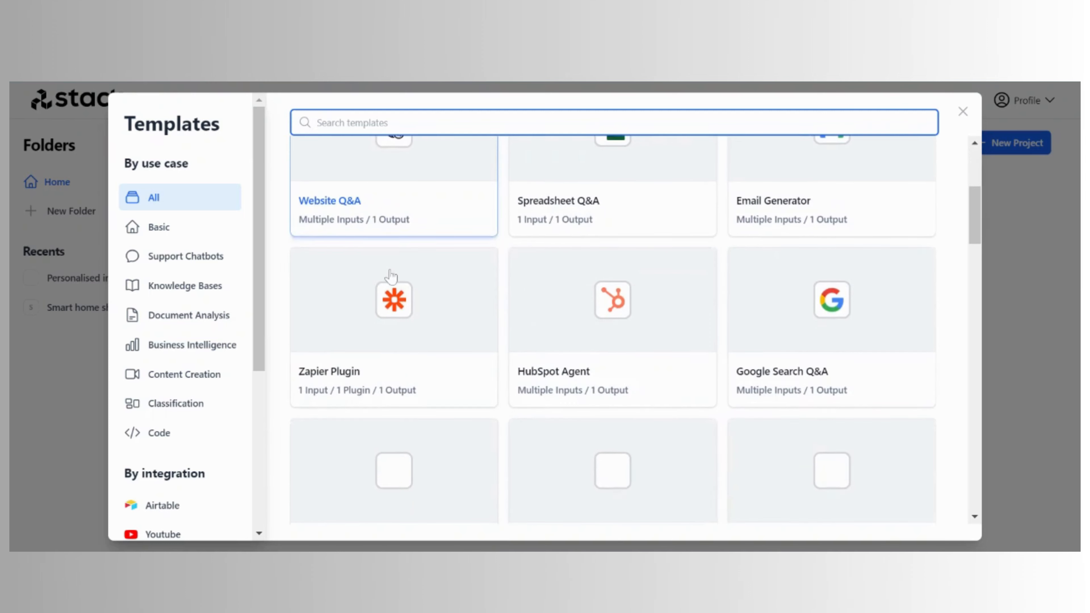
- Browse the templates, search them for "google", and open the Google Search Plugin template
scroll(390, 275, down, 6)
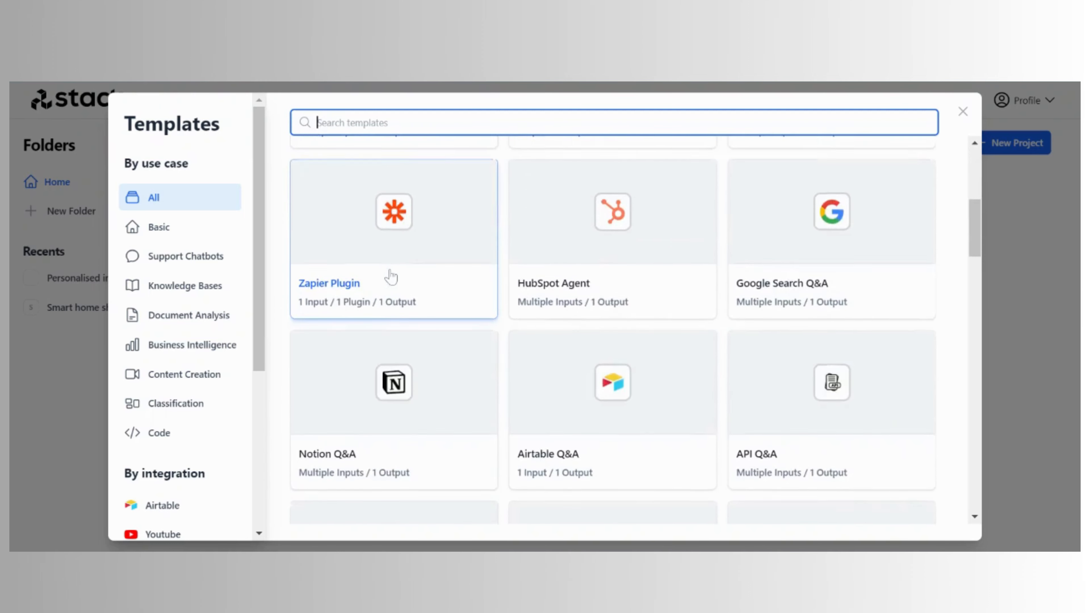
scroll(390, 277, down, 2)
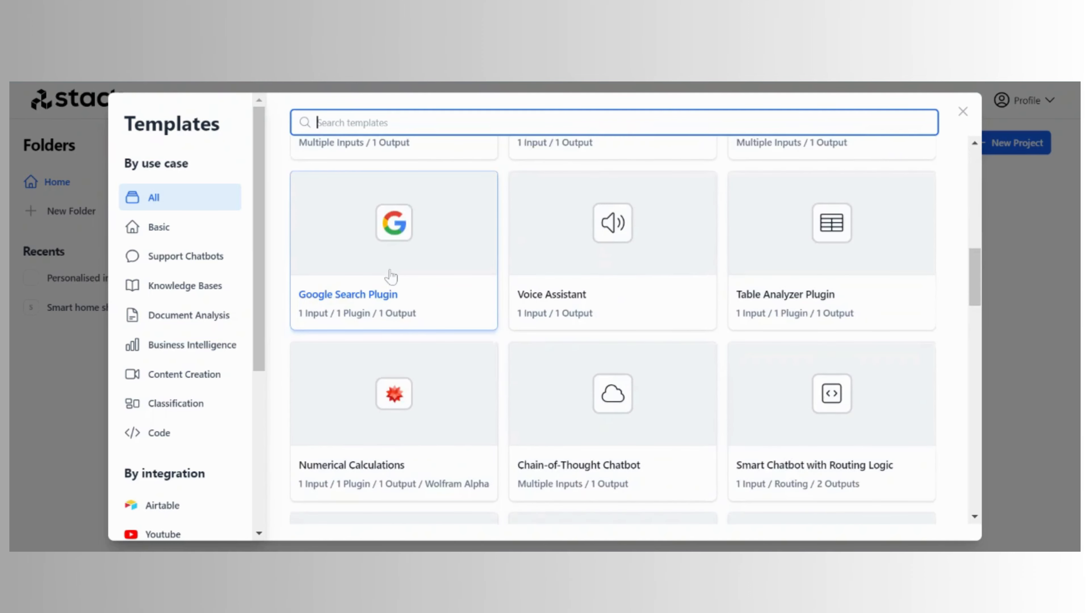
scroll(391, 277, down, 4)
scroll(391, 277, up, 10)
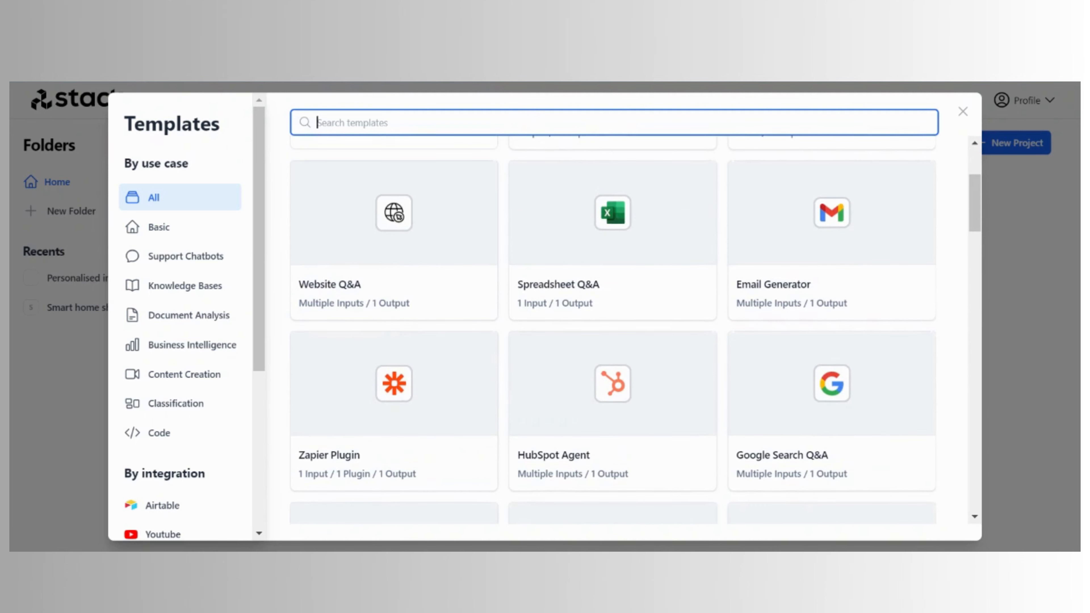
text(google)
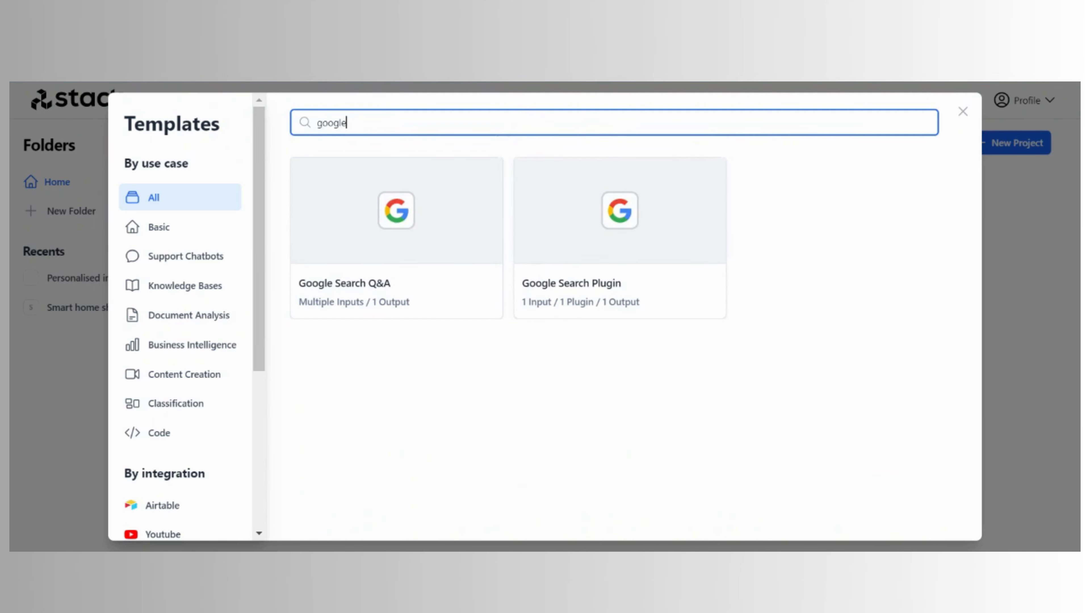
click(611, 227)
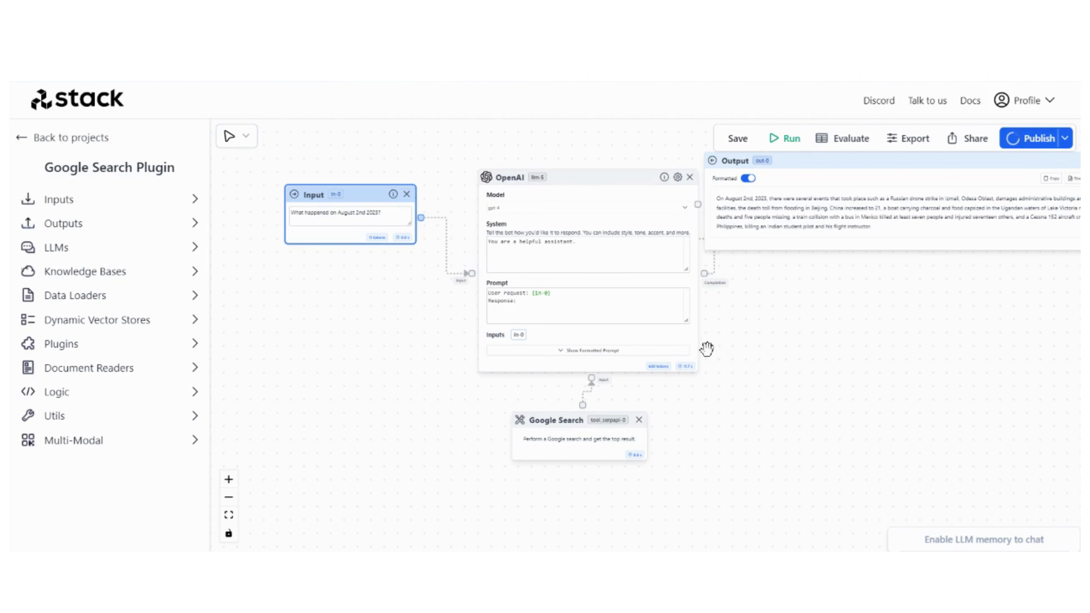
- Move the Output node farther away from the OpenAI node on the canvas
click(760, 187)
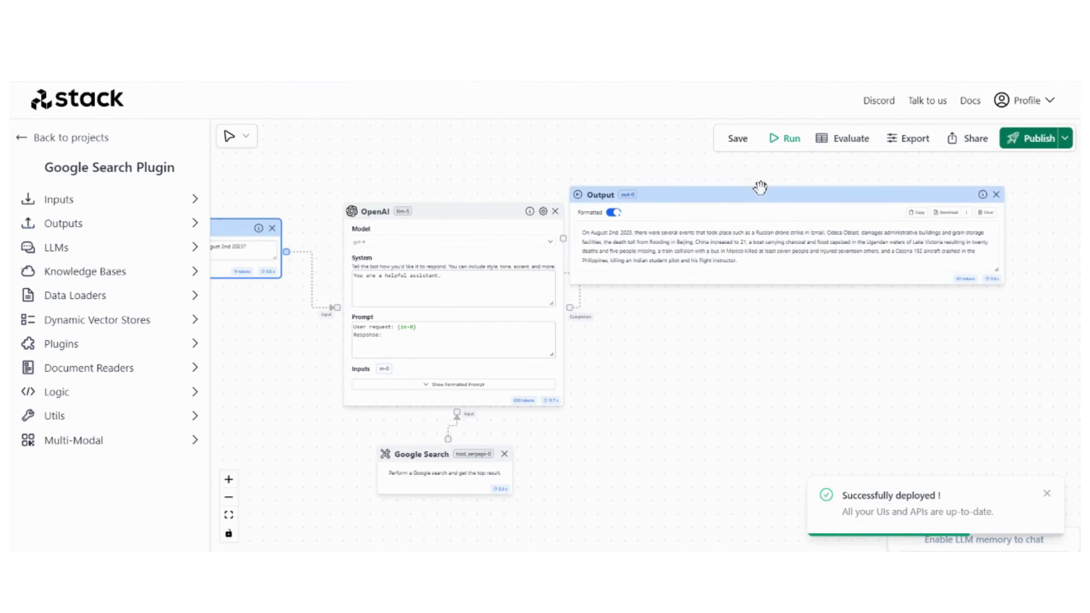
drag(759, 188, 837, 200)
drag(580, 425, 662, 375)
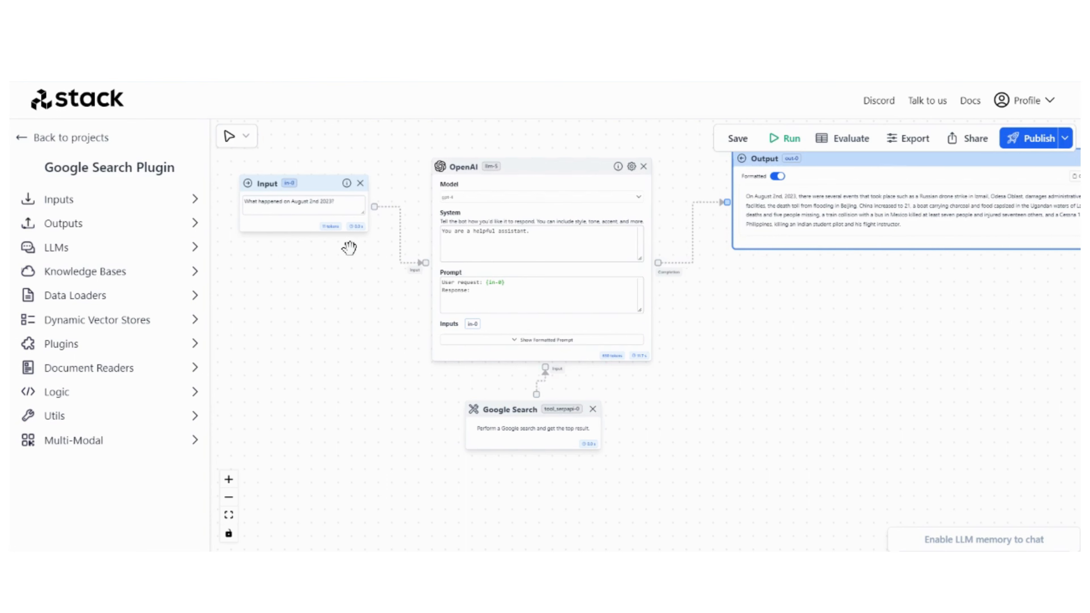
- Set the OpenAI node's model to gpt-3.5-turbo-16k
scroll(401, 273, up, 5)
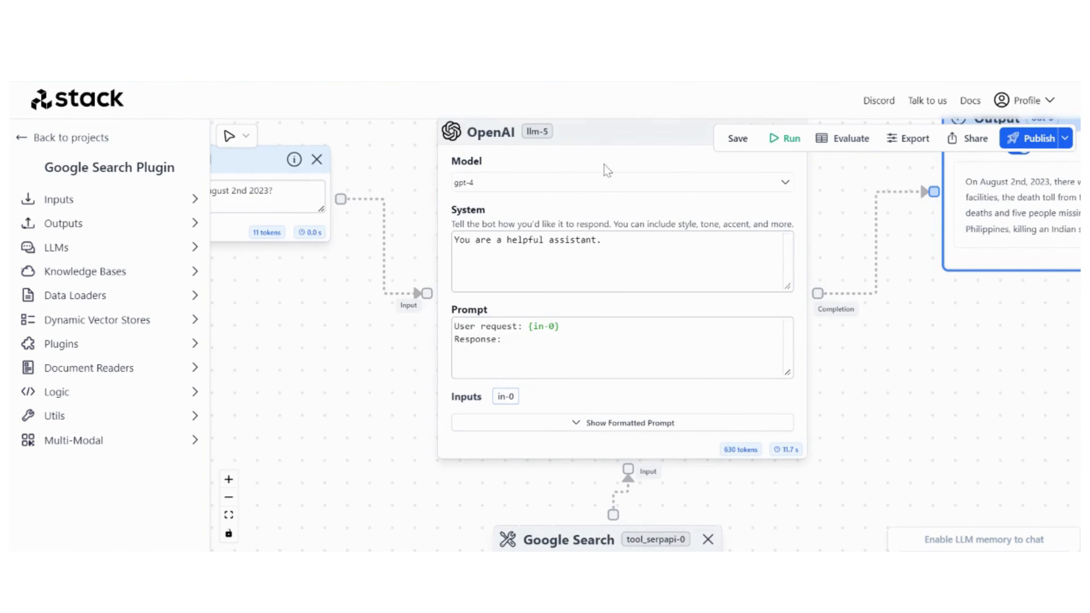
click(681, 189)
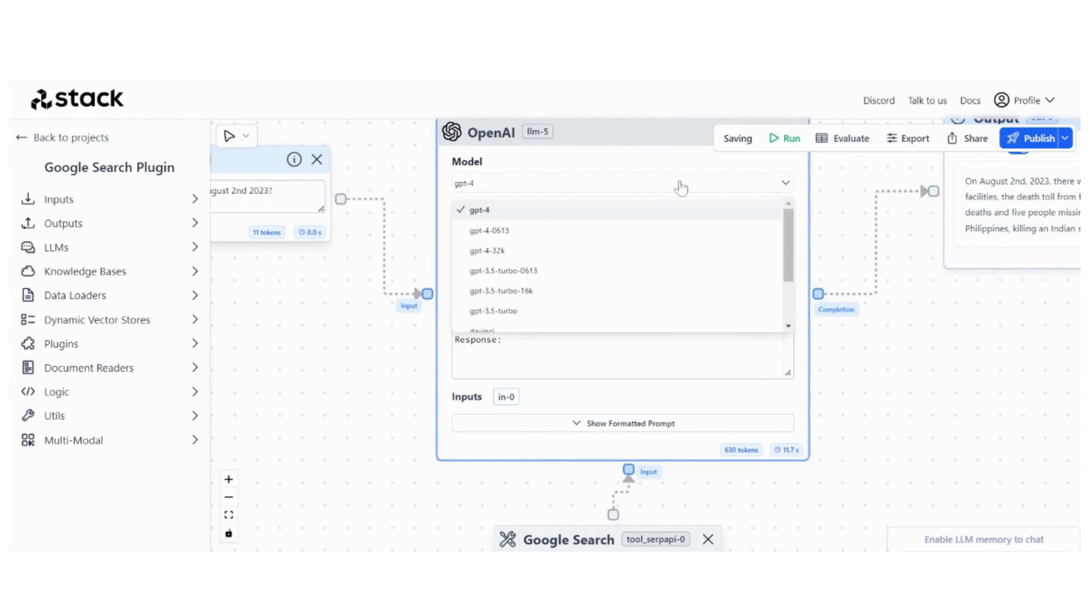
click(534, 289)
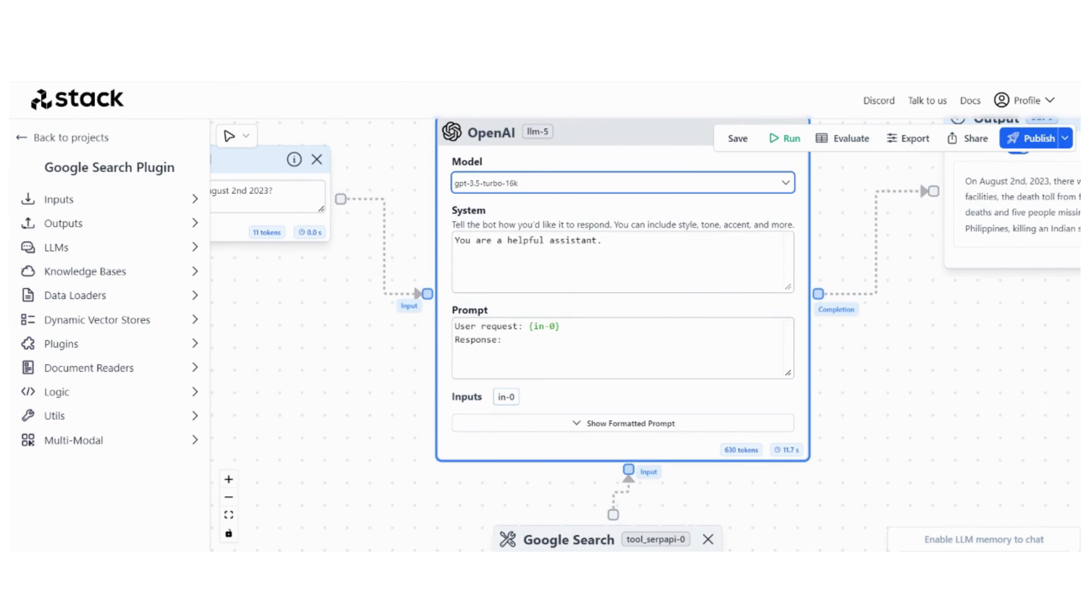
- Replace the OpenAI system message with the copied home-automation expert instructions for drafting a customer's purchase document, and enlarge the System box
click(636, 546)
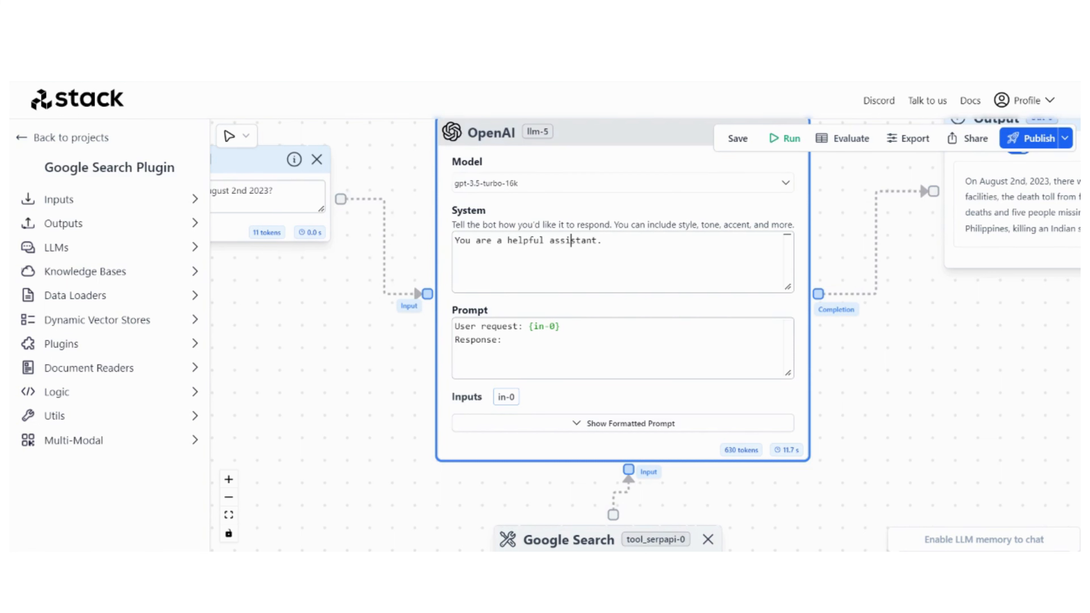
triple_click(607, 241)
key(ctrl+v)
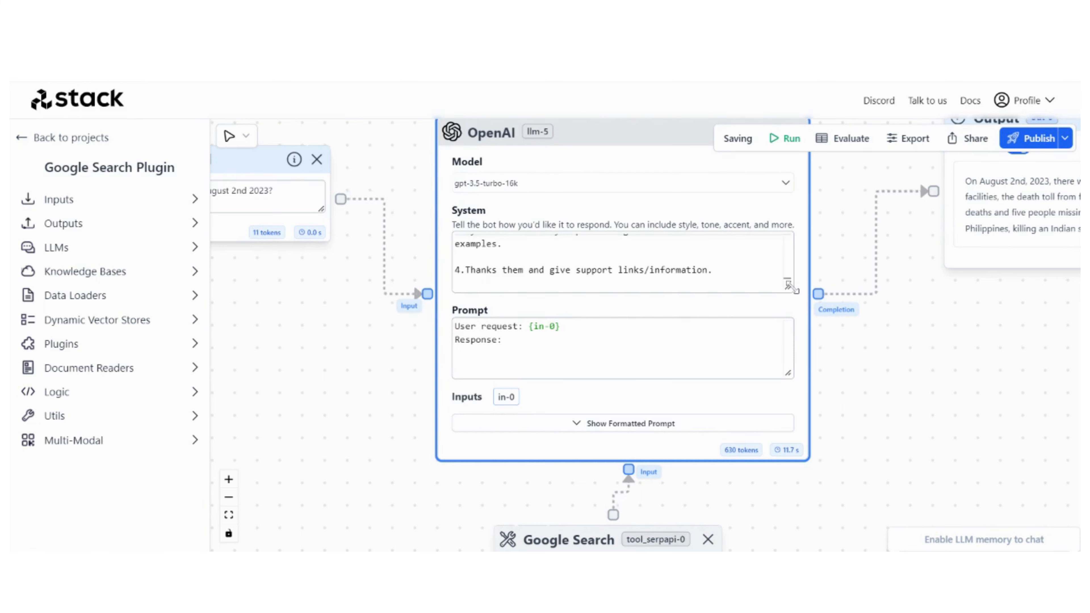
drag(789, 286, 921, 485)
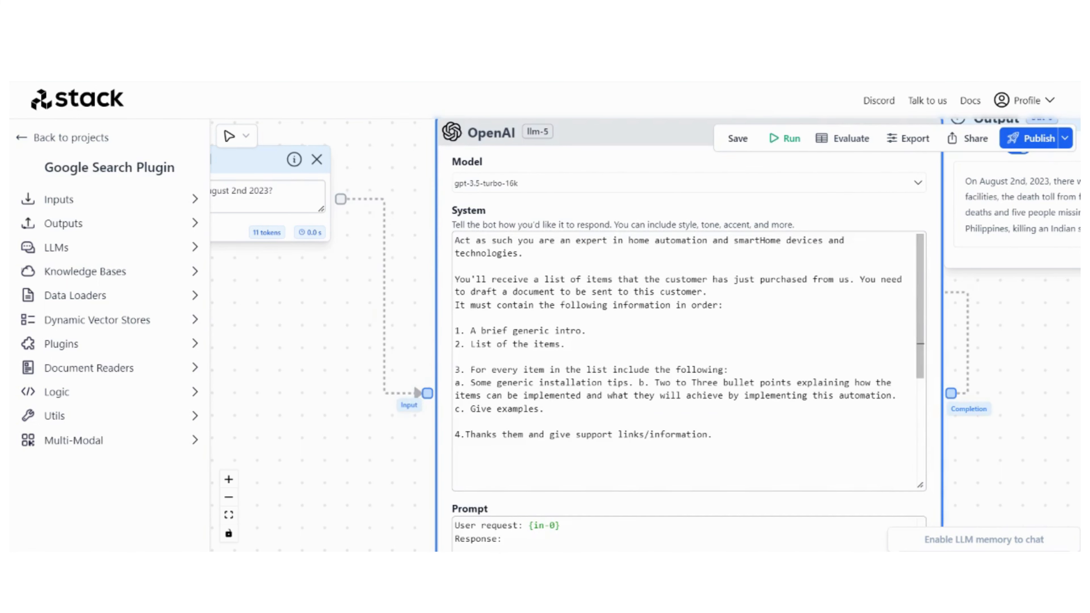
scroll(988, 373, up, 3)
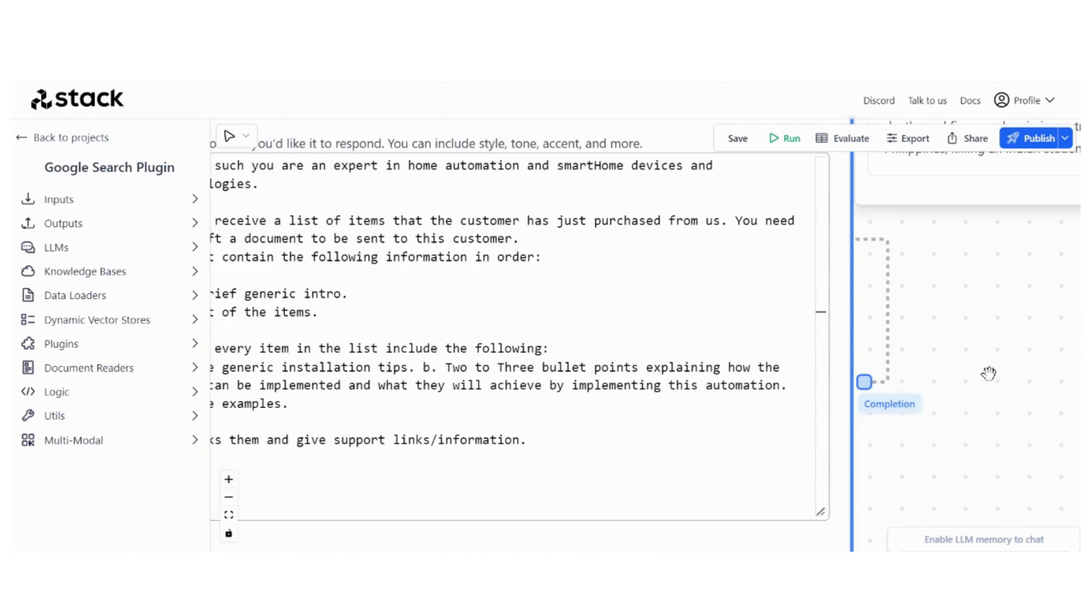
scroll(989, 374, down, 3)
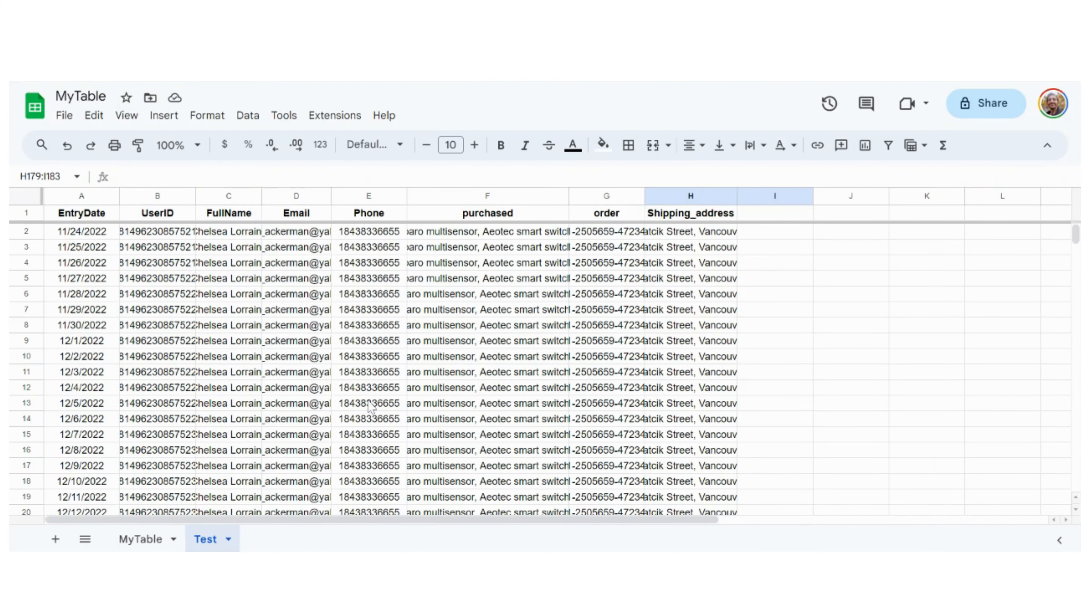
- Review the customer purchase records in the Test sheet of the MyTable spreadsheet down to the last entry
scroll(370, 406, down, 13)
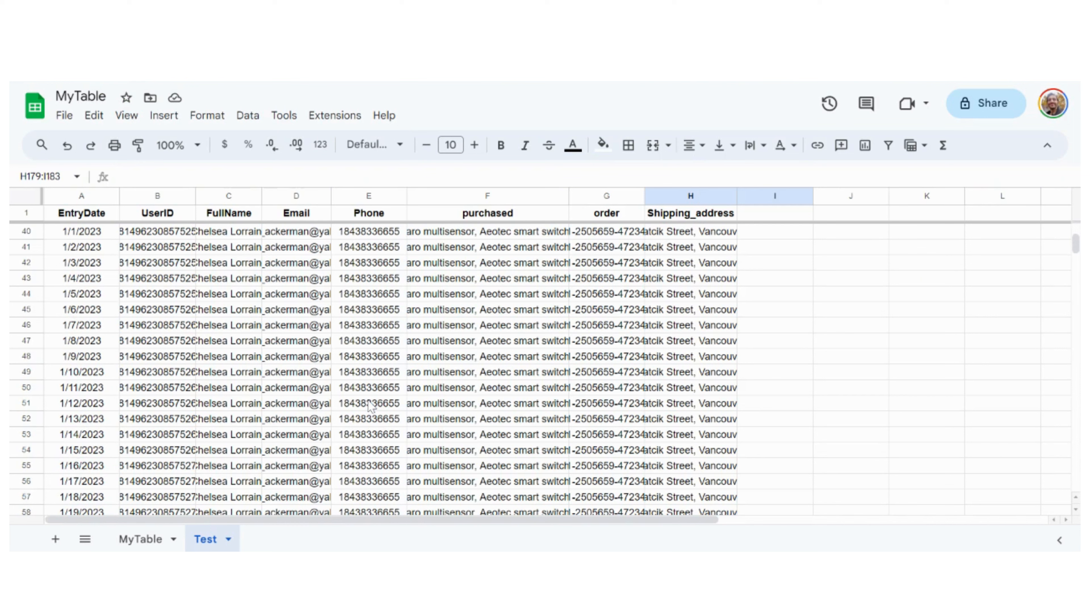
scroll(370, 405, down, 20)
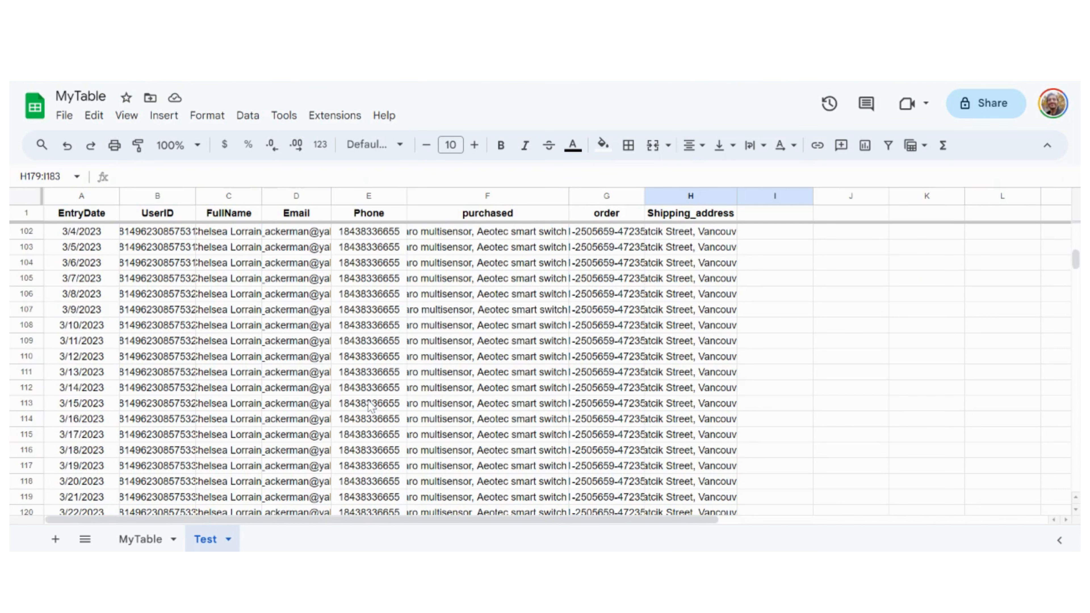
scroll(370, 406, down, 5)
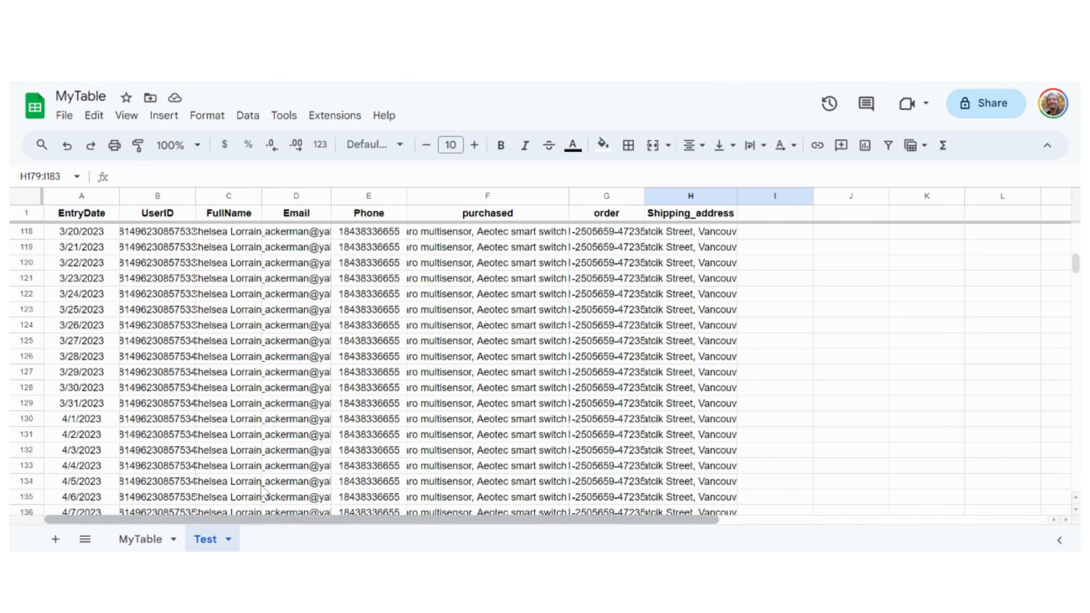
scroll(396, 321, down, 19)
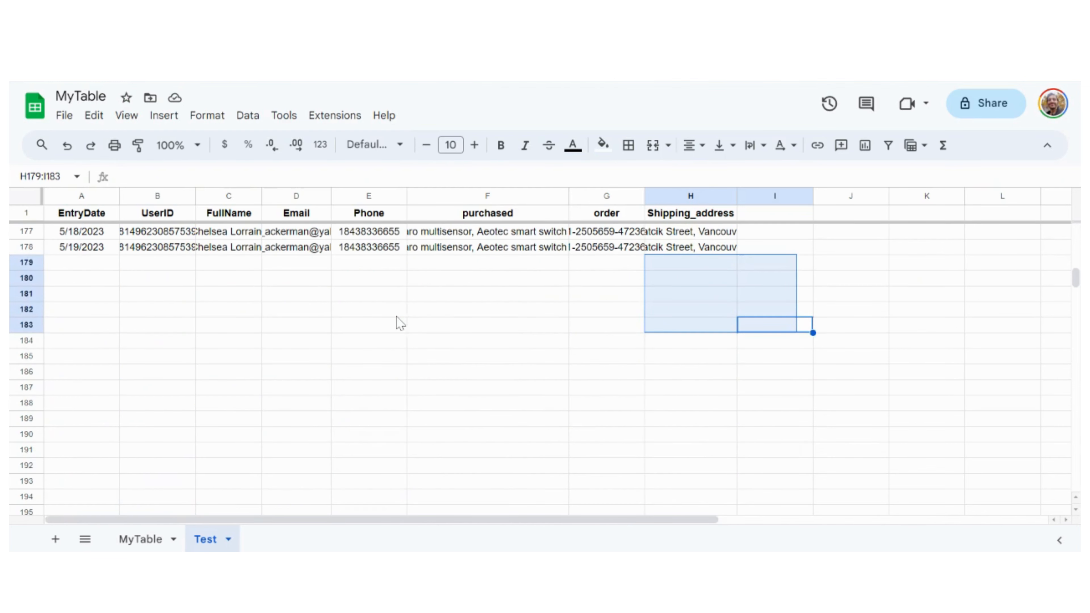
click(396, 315)
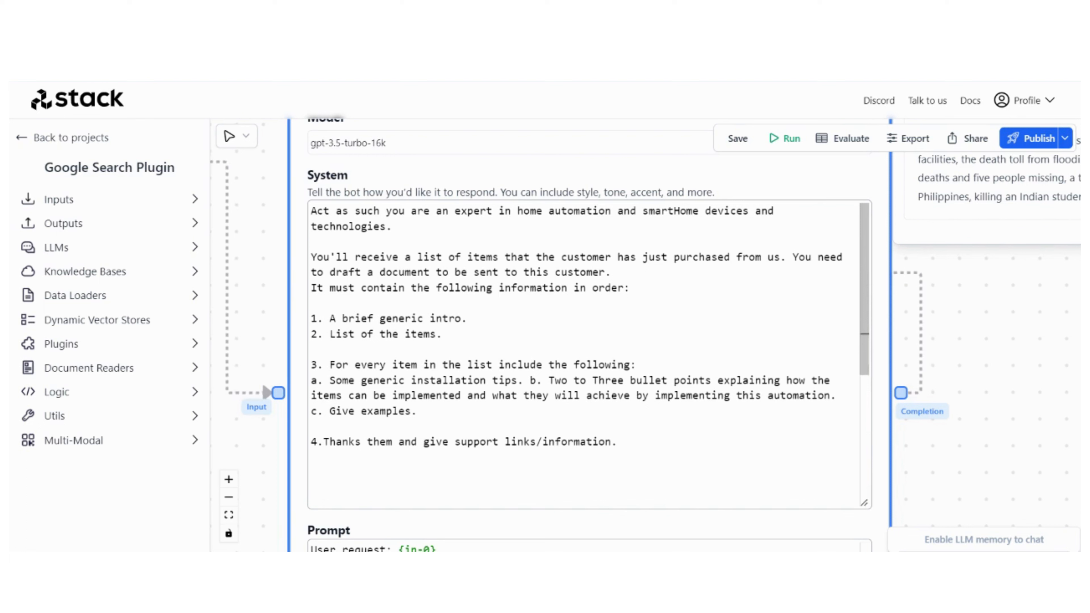
- Separate the system message's sections with blank lines and change item 2 to "List of the purchased items."
key(Return)
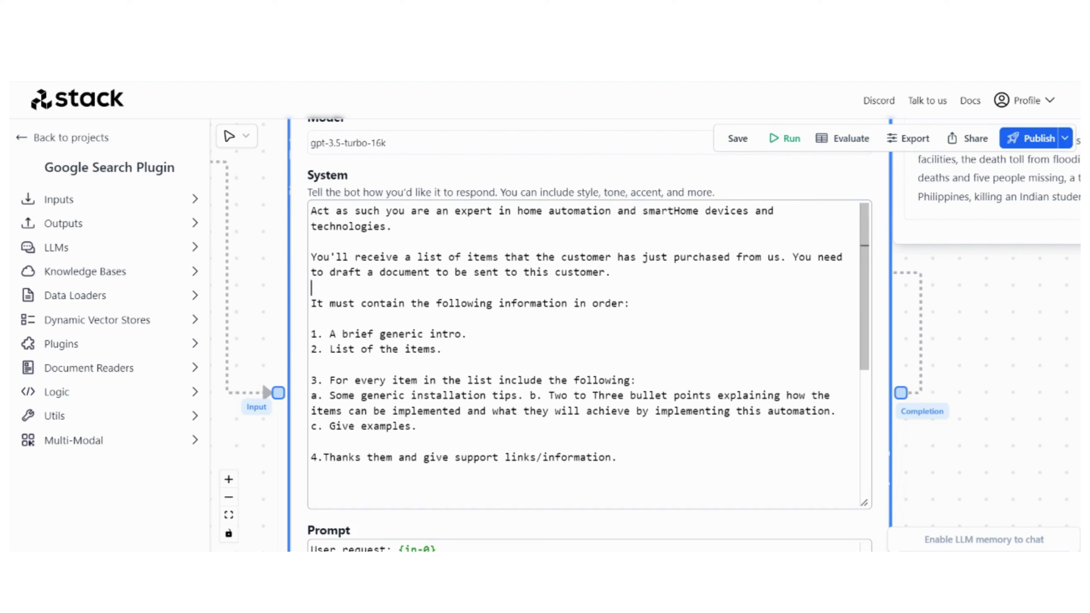
click(405, 349)
text(pir)
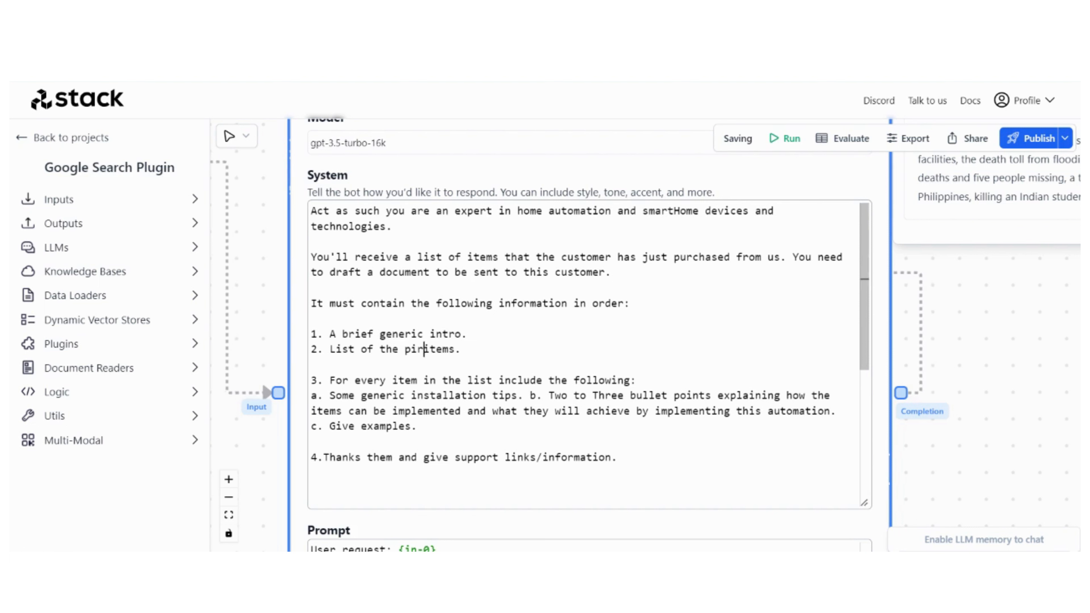
key(BackSpace)
key(BackSpace)
text(urchased)
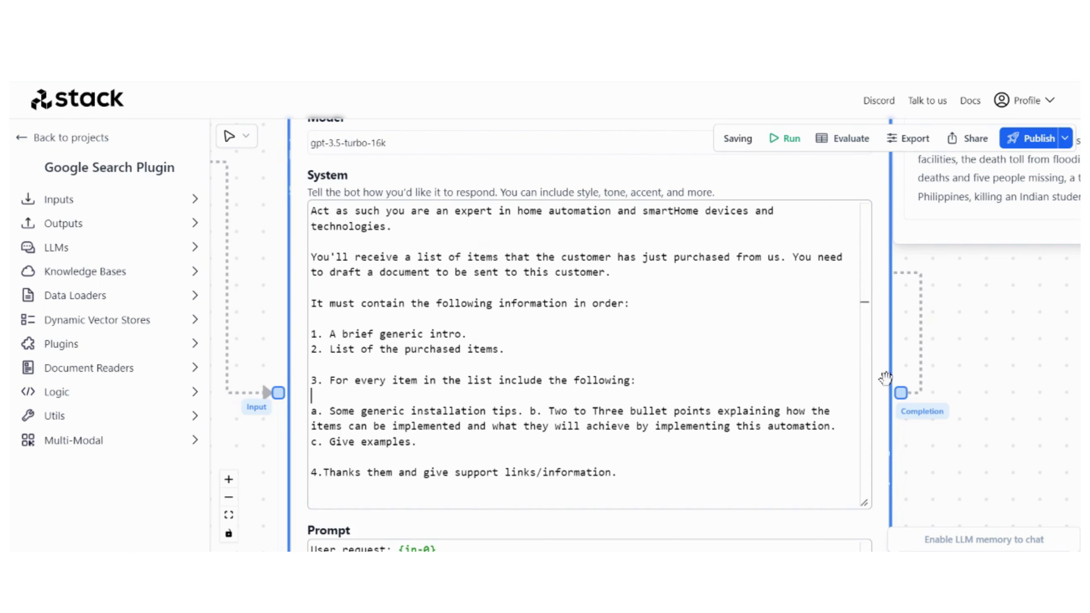
- Read through the revised system message in the OpenAI node
scroll(944, 395, up, 5)
scroll(1009, 395, down, 1)
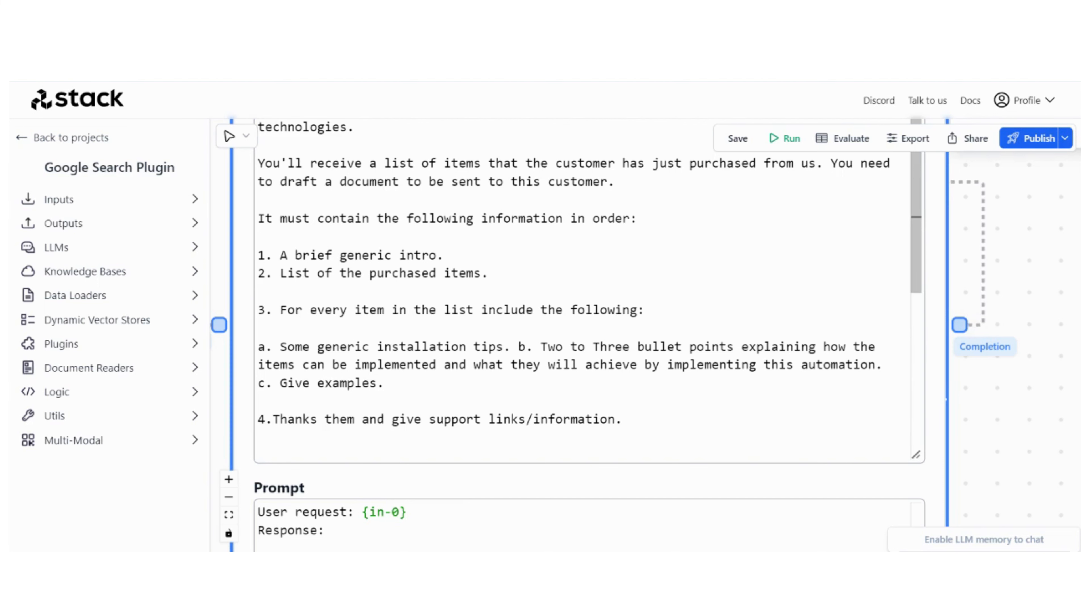
drag(984, 414, 993, 464)
scroll(992, 467, down, 2)
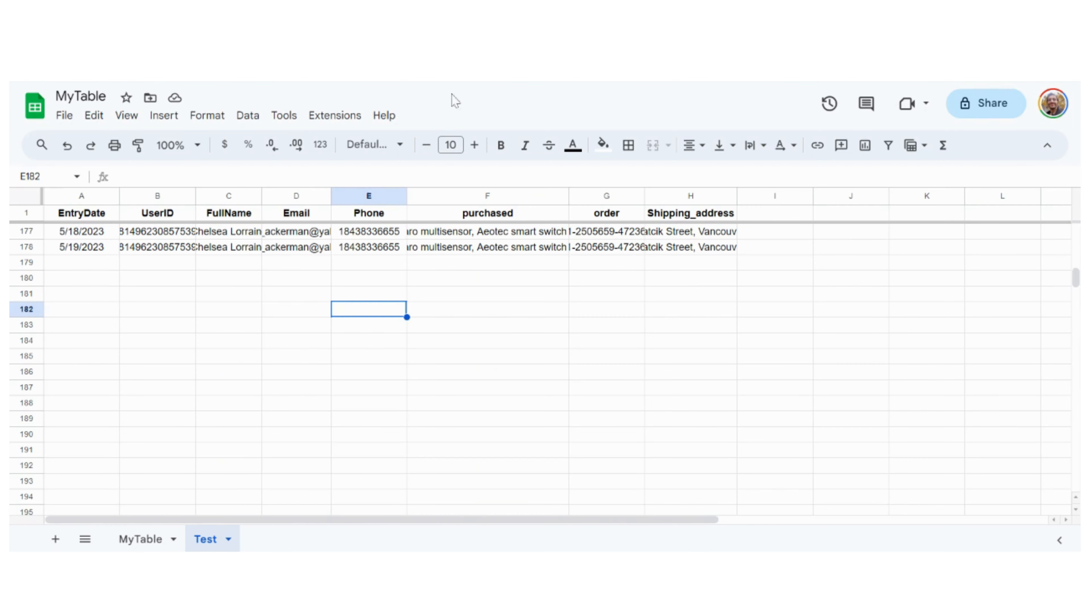
scroll(461, 270, up, 5)
scroll(483, 285, down, 3)
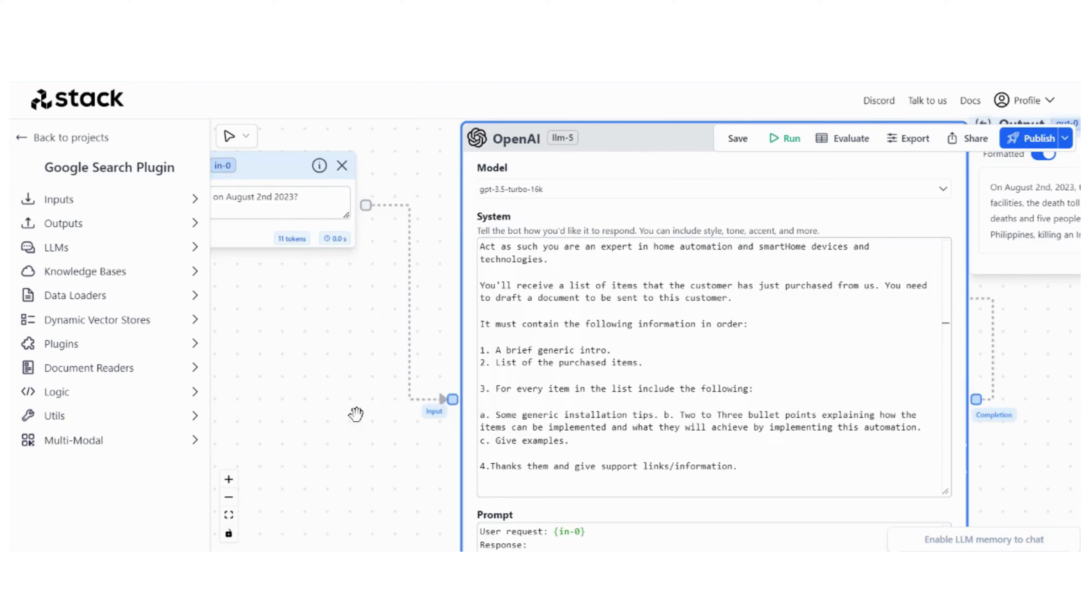
- Move the enlarged OpenAI node upward so that it no longer covers the Google Search node
drag(355, 414, 360, 236)
scroll(360, 236, down, 2)
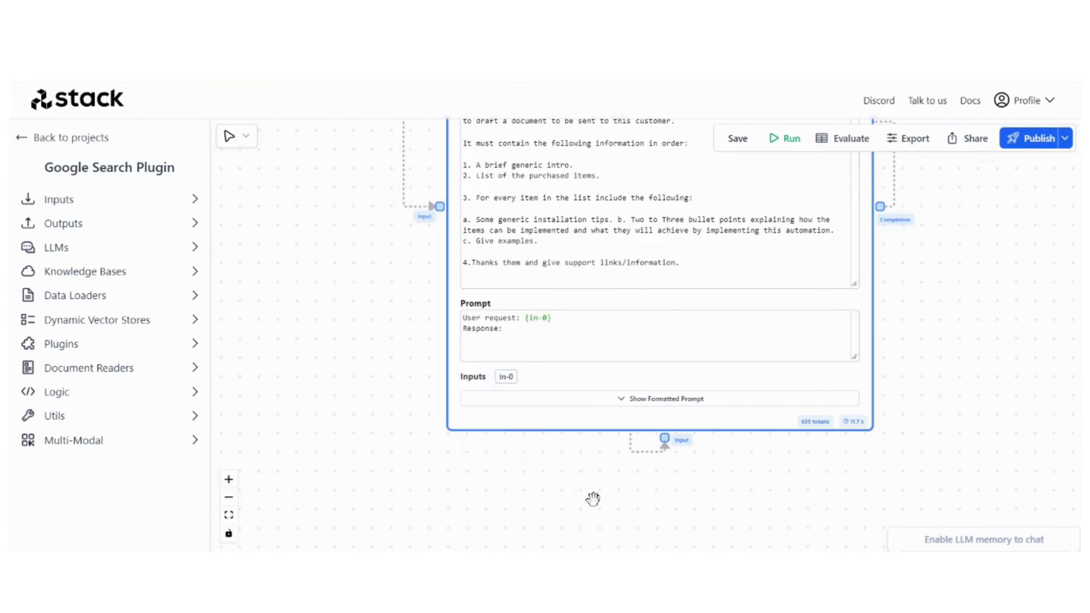
drag(593, 498, 566, 382)
scroll(565, 407, down, 3)
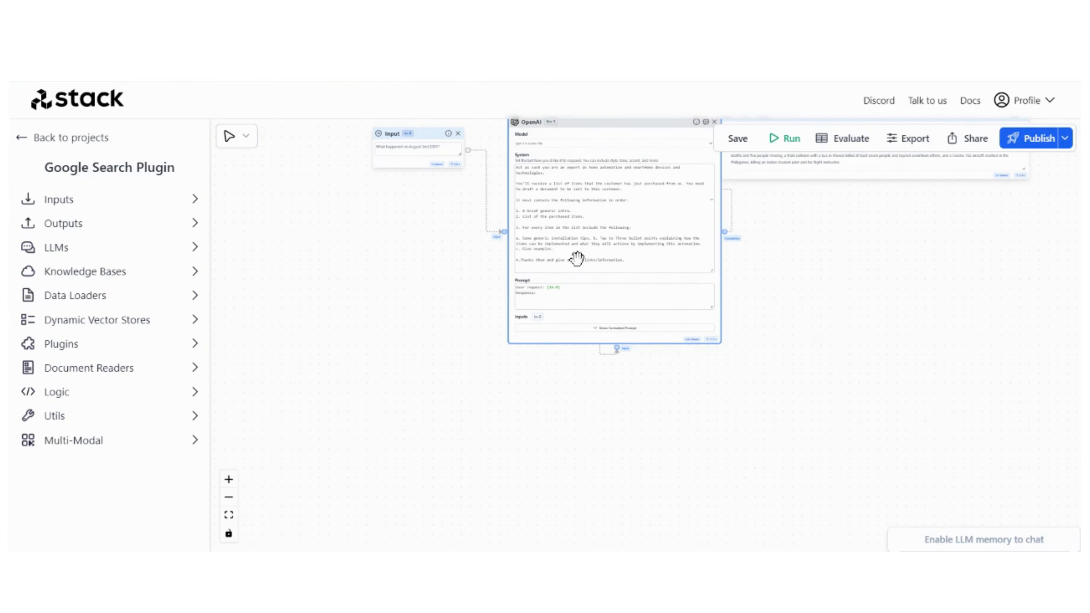
drag(577, 259, 576, 219)
drag(474, 249, 445, 349)
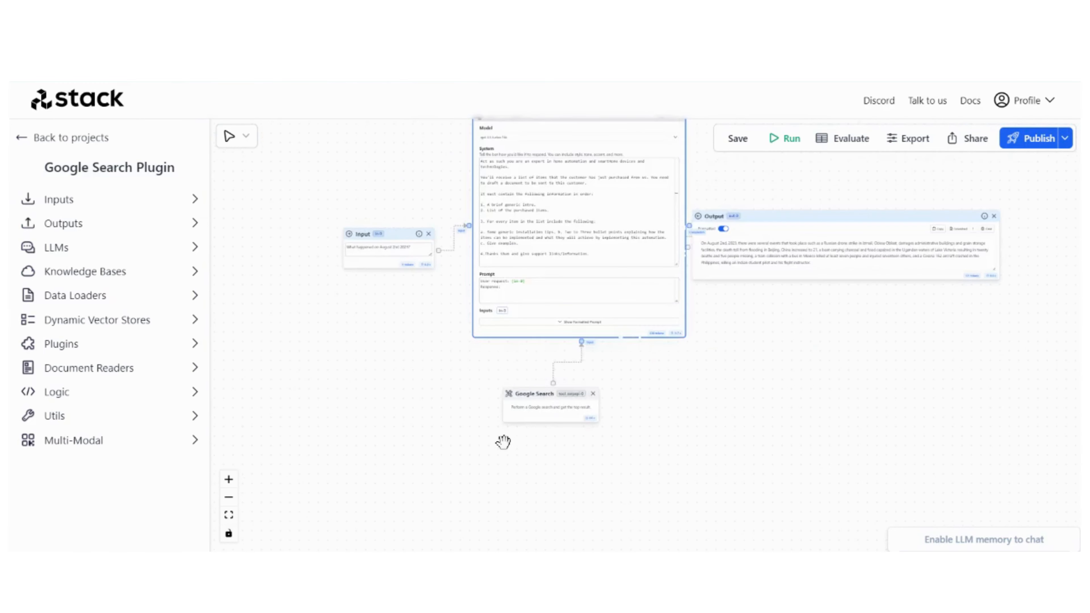
- Enlarge the Prompt text box of the OpenAI node slightly
scroll(503, 442, up, 3)
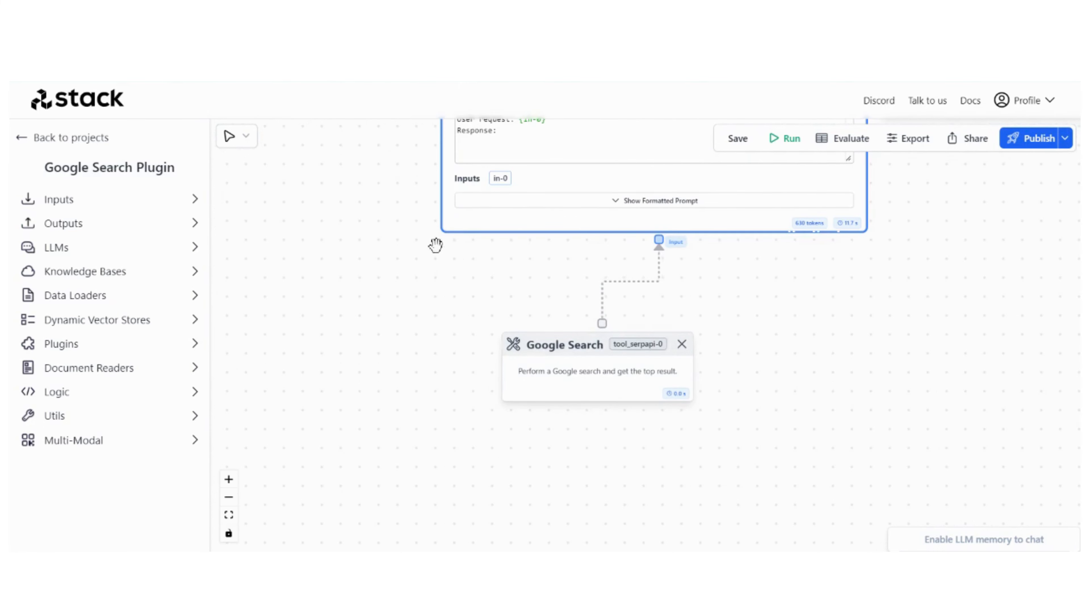
drag(393, 182, 350, 370)
scroll(383, 254, down, 2)
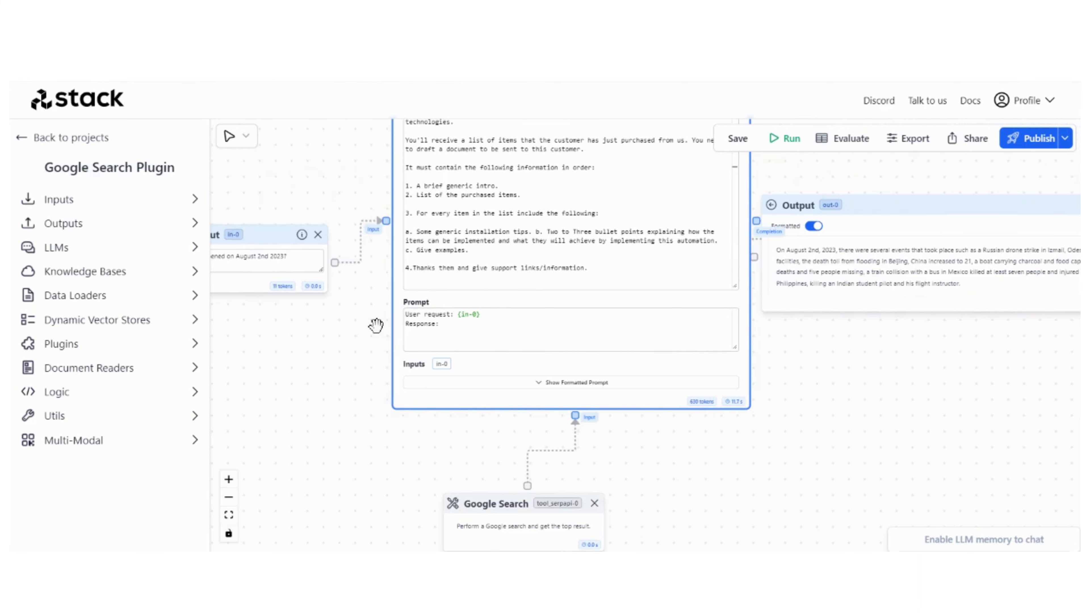
scroll(376, 326, up, 2)
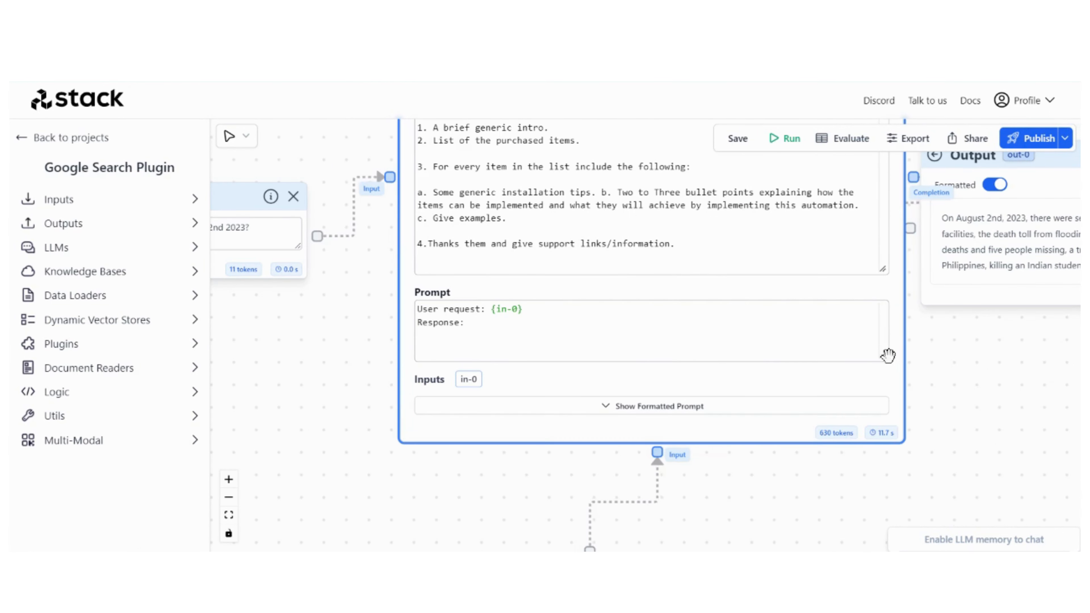
drag(888, 358, 906, 374)
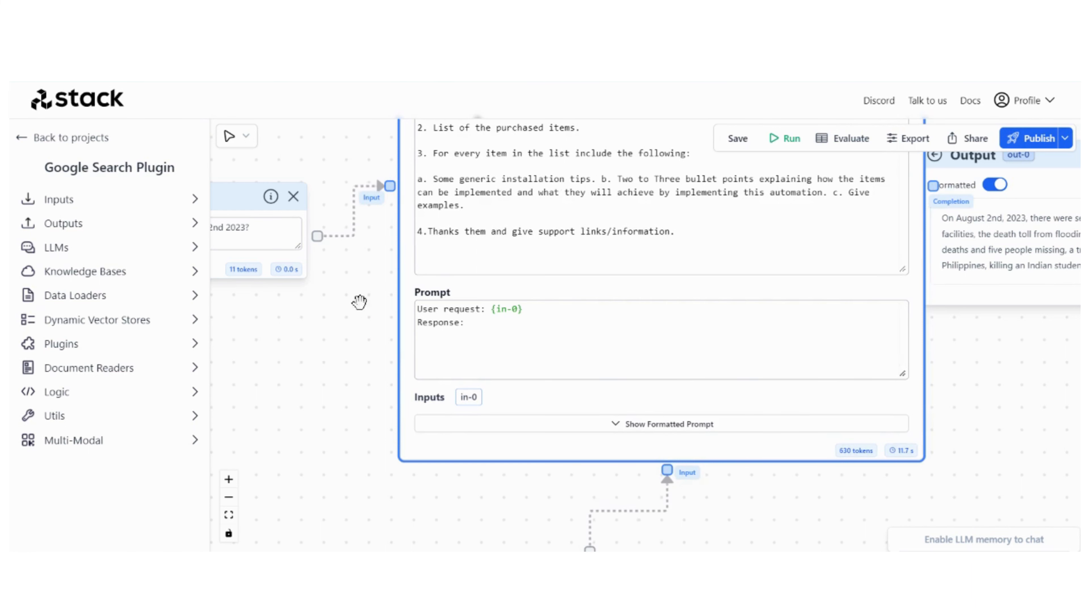
drag(359, 302, 367, 488)
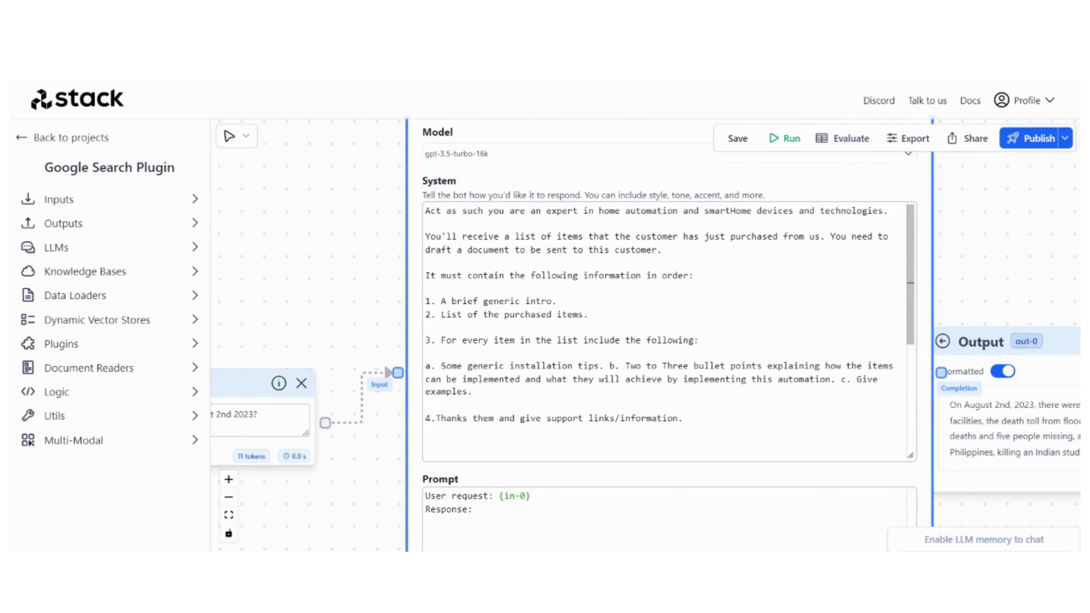
drag(372, 343, 344, 246)
drag(362, 449, 417, 424)
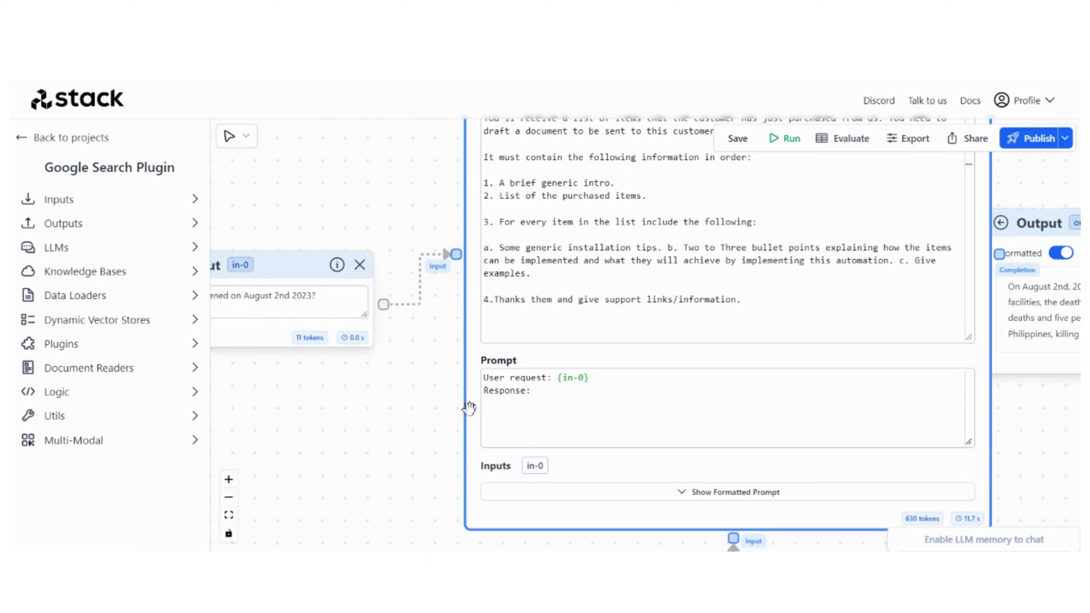
- Replace the OpenAI node's prompt with "List of the purchased items by this customer: {in-0}" and publish the workflow
key(ctrl+a)
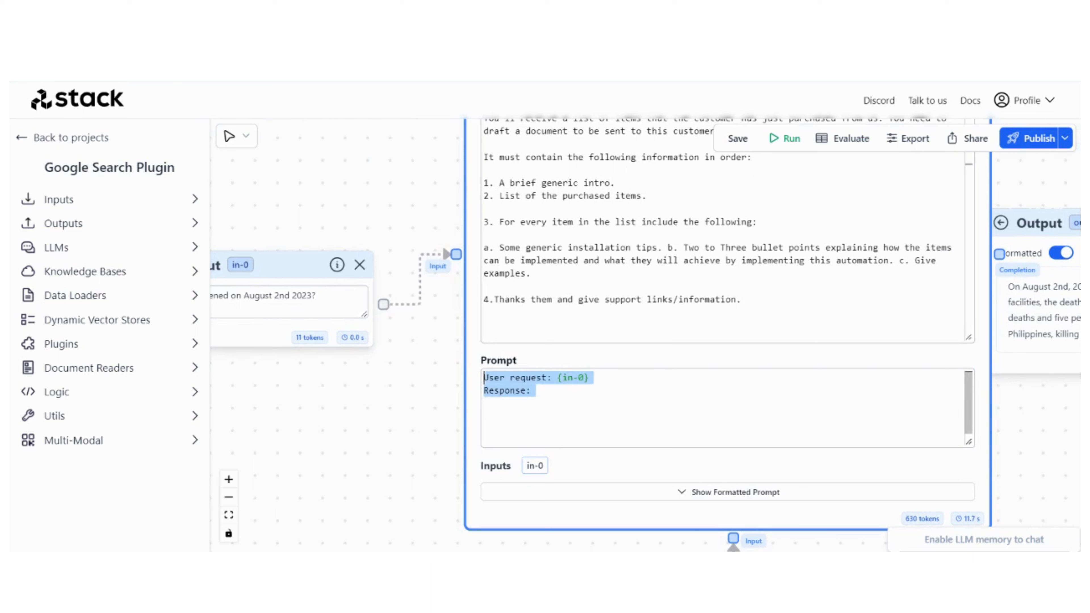
text(LIst)
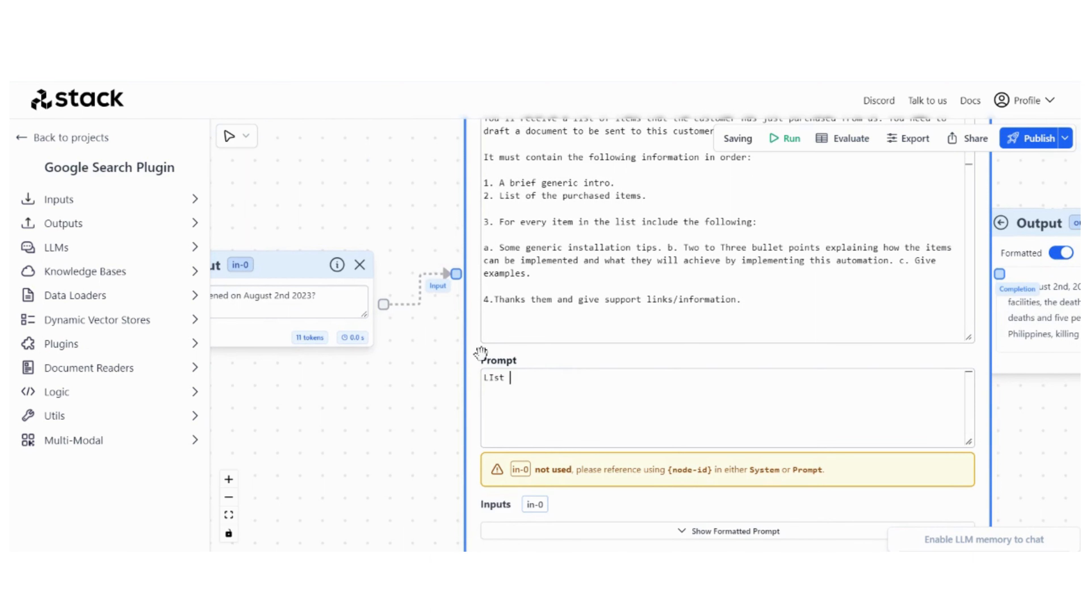
key(BackSpace)
key(BackSpace)
key(BackSpace)
key(BackSpace)
text(ist of the purchased itms)
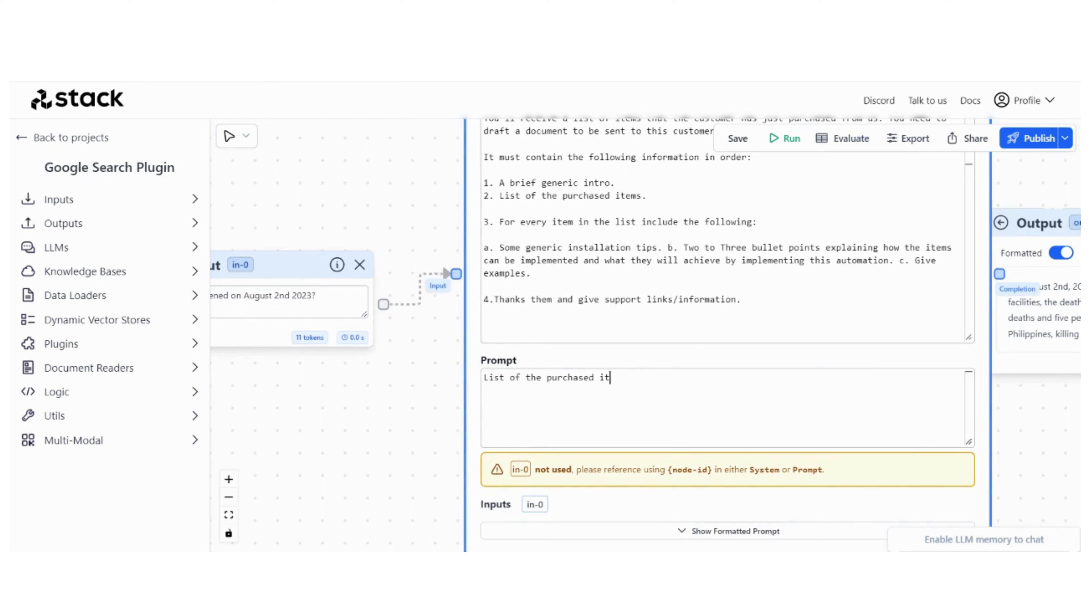
key(BackSpace)
key(BackSpace)
text(ems byt hi)
text( this custm)
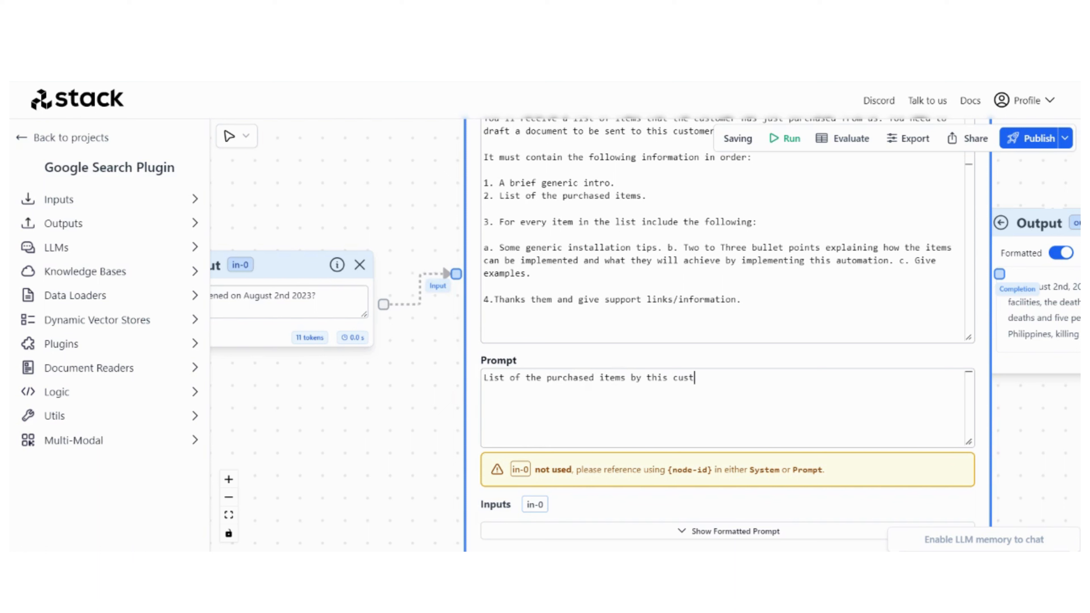
key(BackSpace)
text(oemr)
key(BackSpace)
key(BackSpace)
key(BackSpace)
text(mer: {in-0})
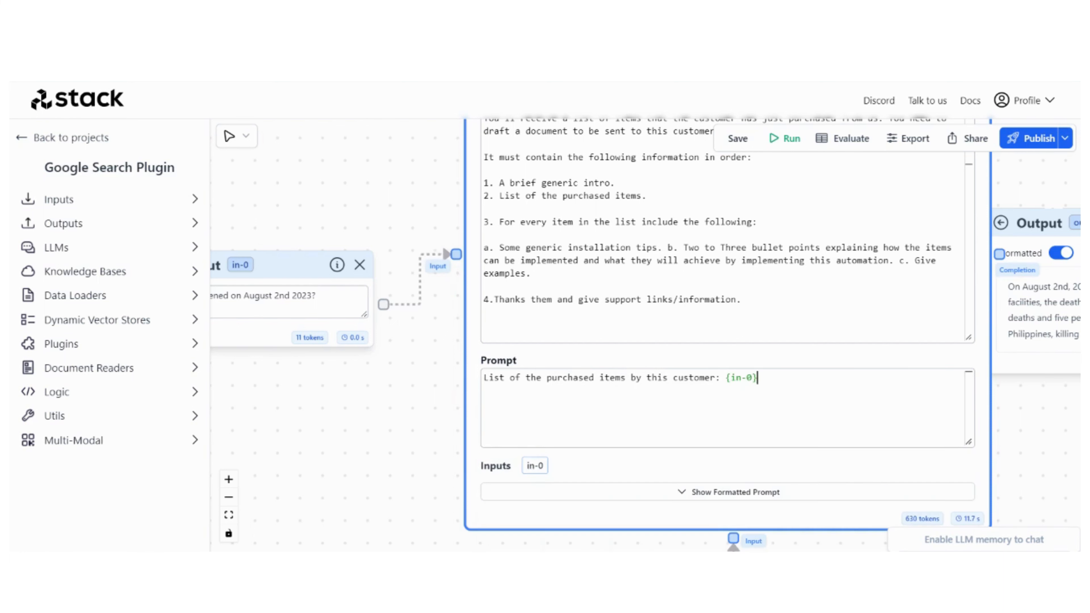
click(1028, 145)
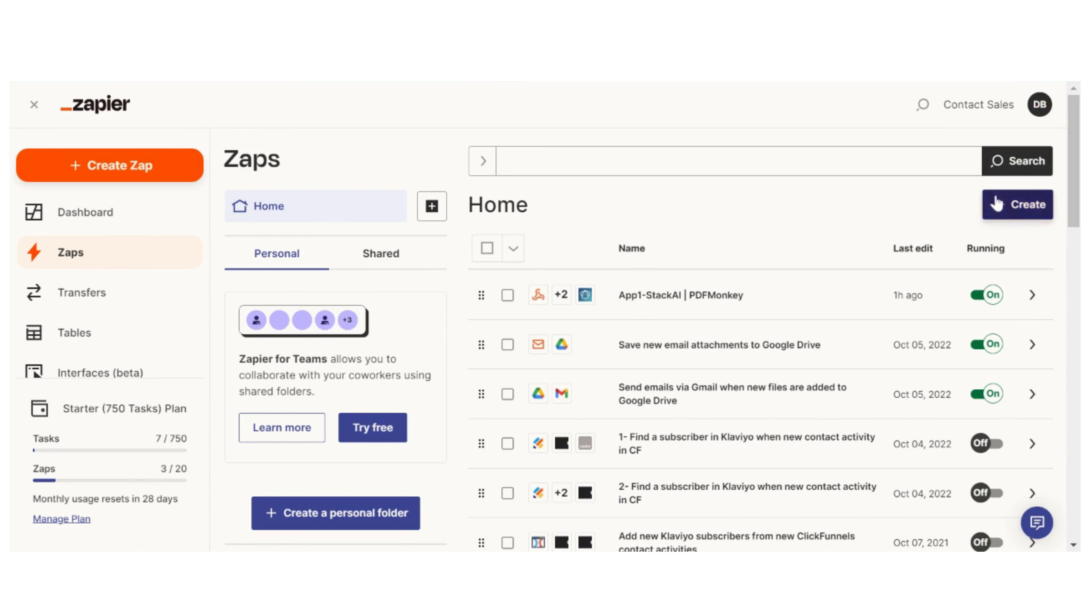
- Switch to Zapier and create a new Zap
click(1029, 205)
click(975, 247)
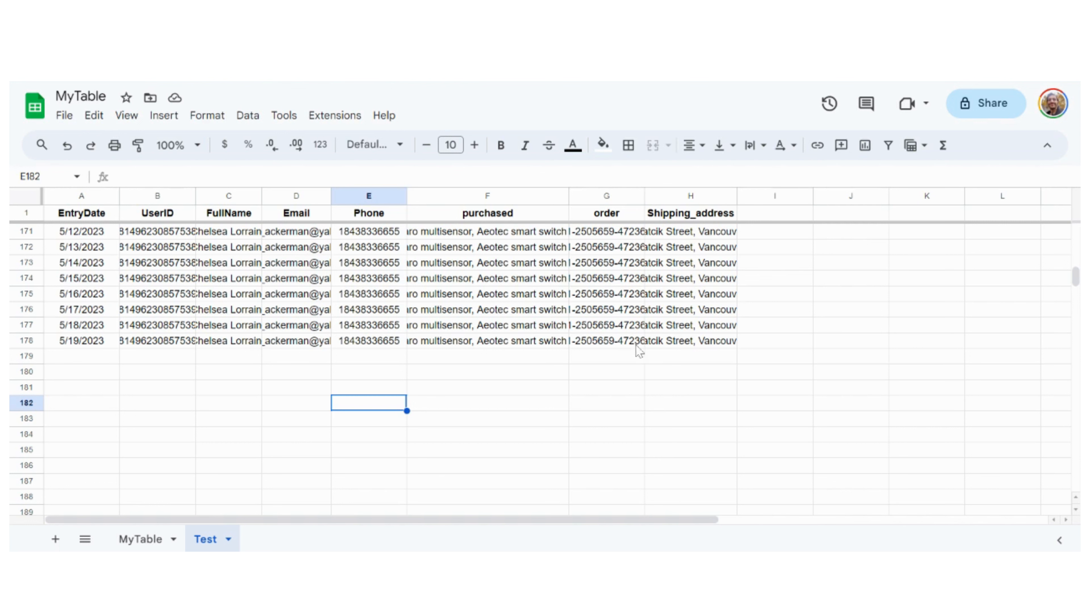
- In the Google Sheets file MyTable, copy row 178 of the Test sheet and select the EntryDate cell in row 179
click(486, 345)
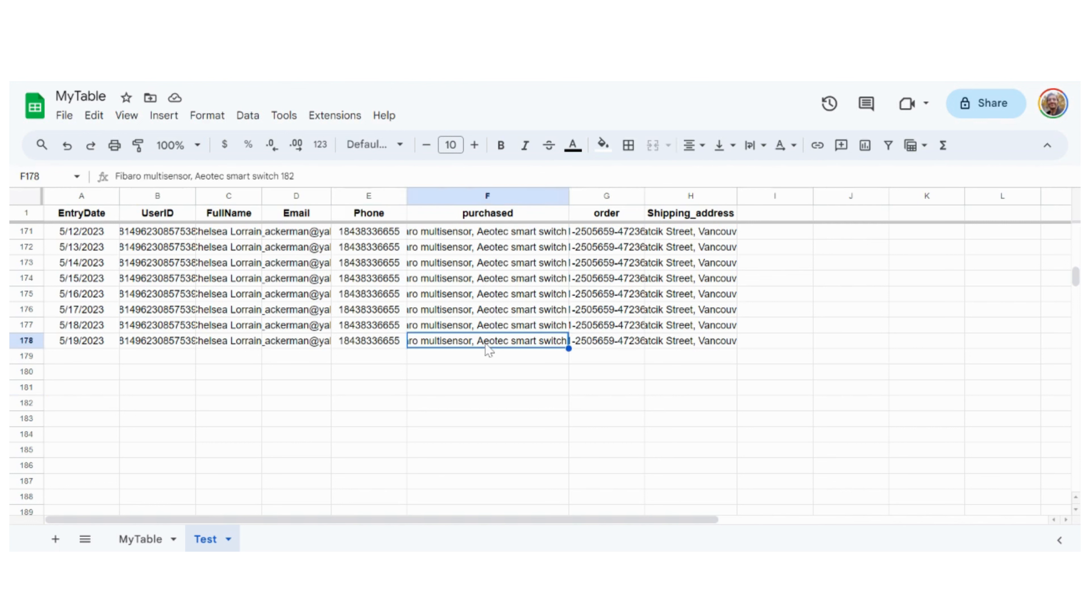
click(12, 340)
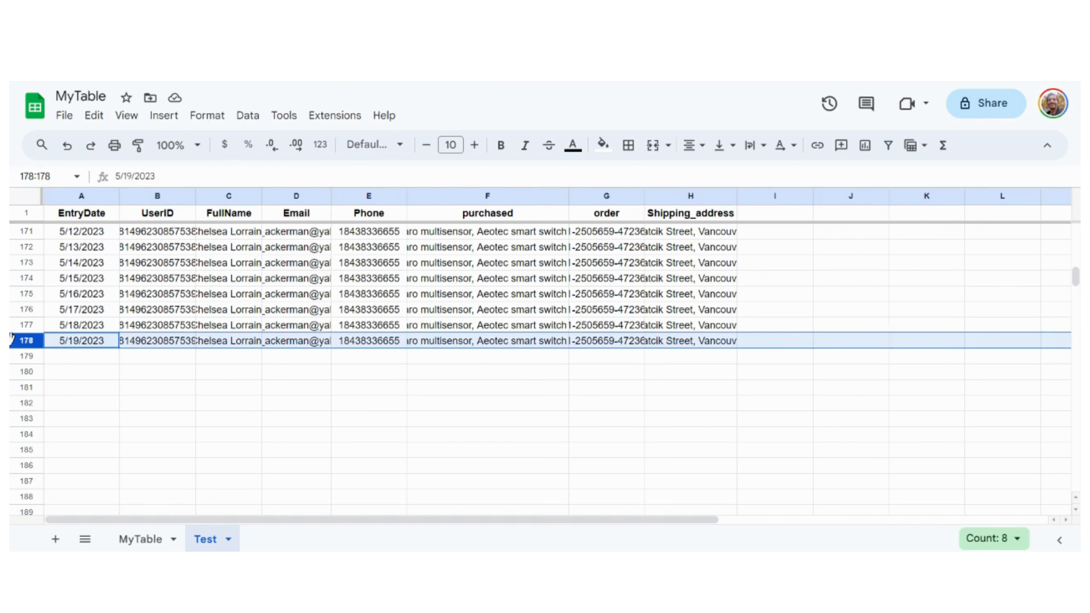
key(ctrl+c)
click(88, 360)
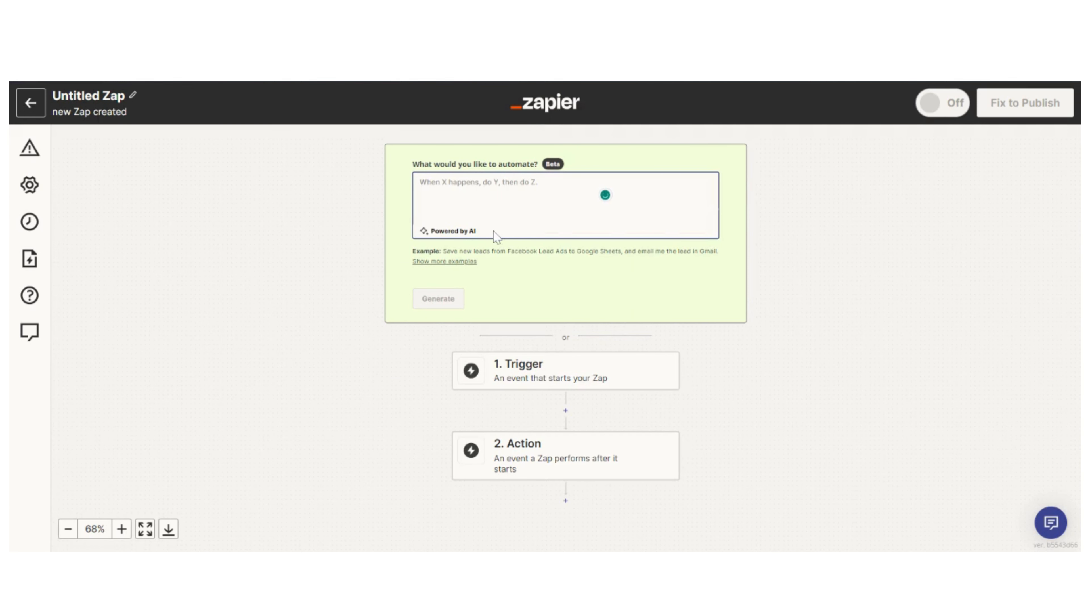
- Back in the untitled Zap, search for "google sheets" and choose Google Sheets as the trigger app
click(533, 380)
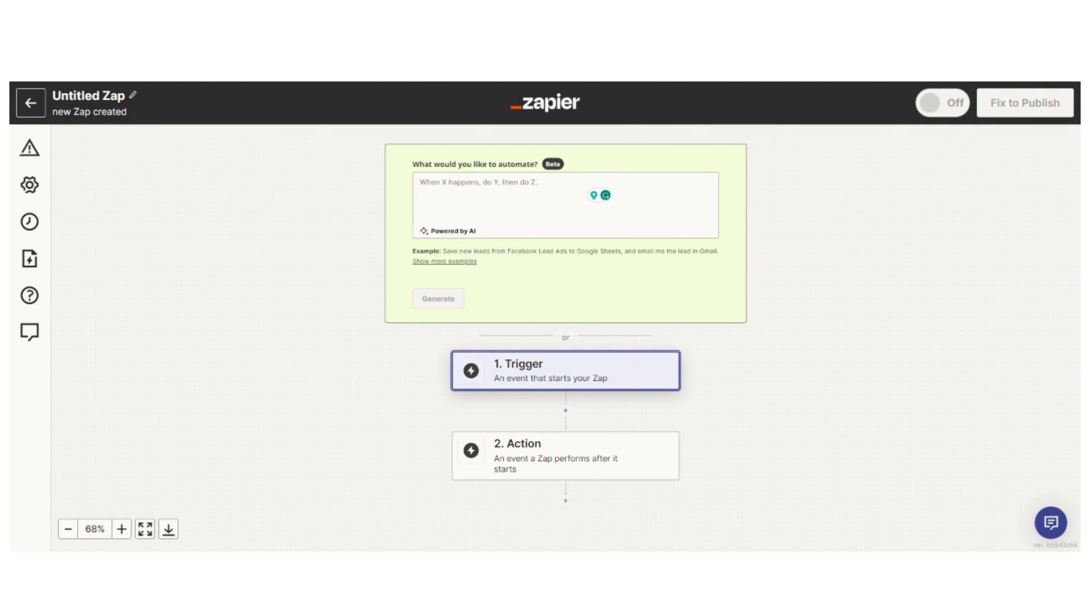
click(533, 367)
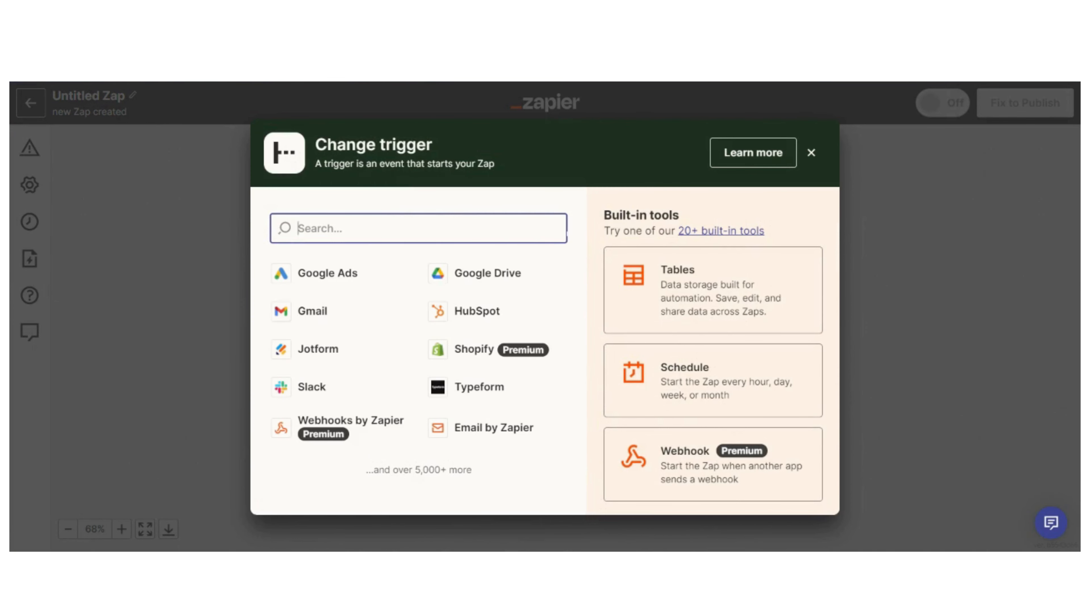
text(google)
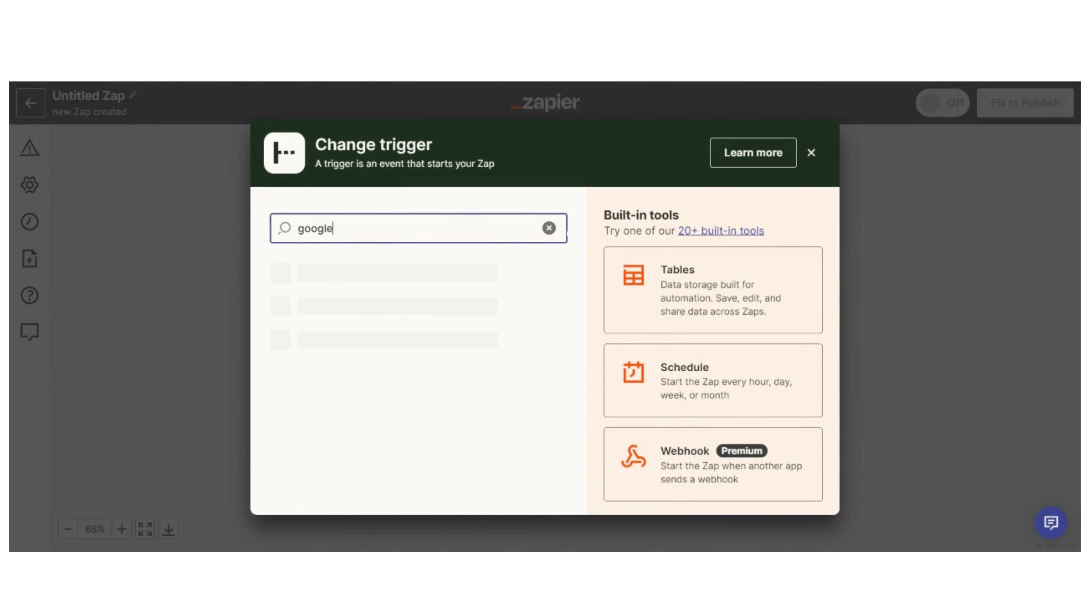
text( sheets)
click(309, 290)
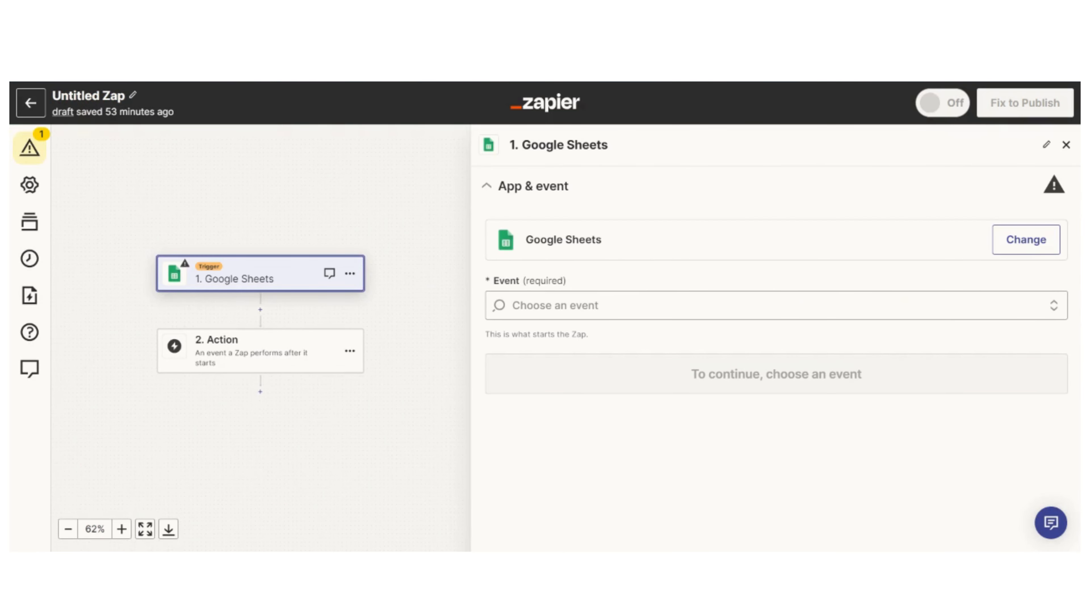
- Set the trigger event to New Spreadsheet Row and continue with the connected Google Sheets account
click(776, 305)
click(608, 446)
click(720, 370)
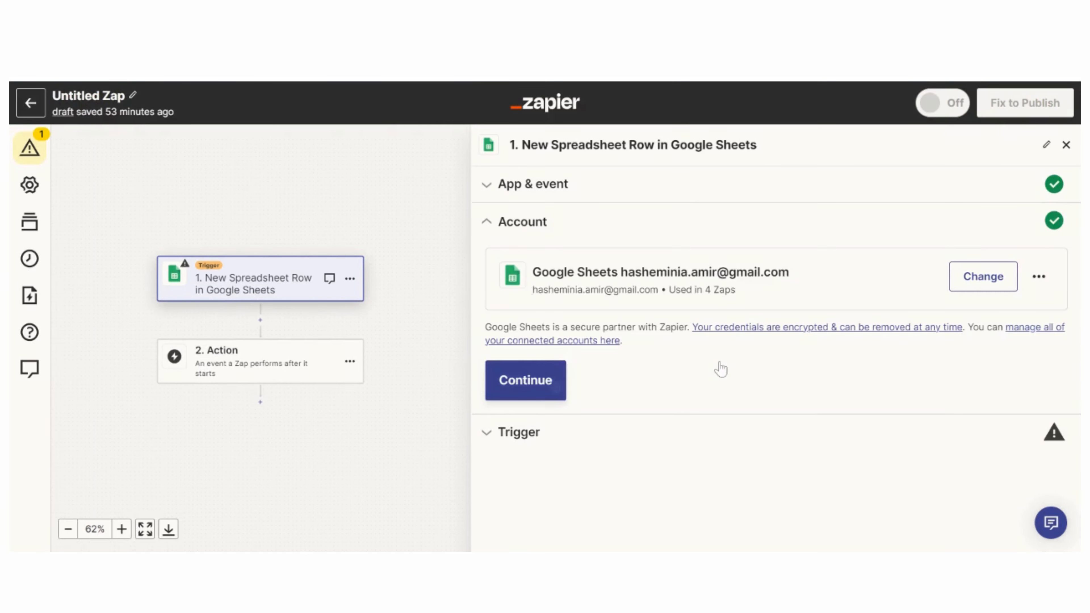
click(553, 382)
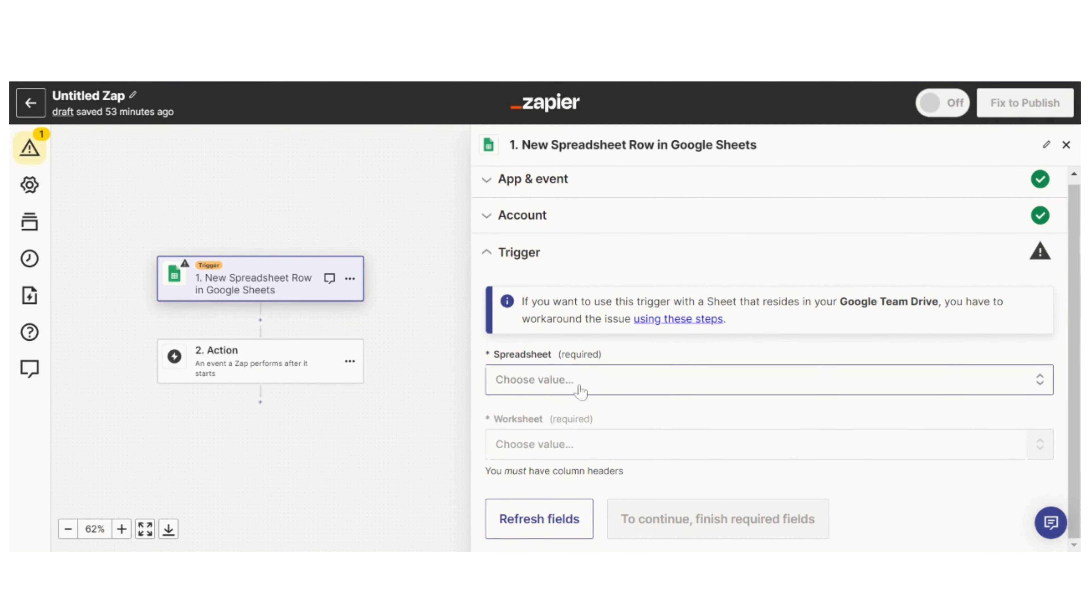
- Set the trigger's spreadsheet to MyTable and its worksheet to Test, and continue to the trigger test
click(580, 380)
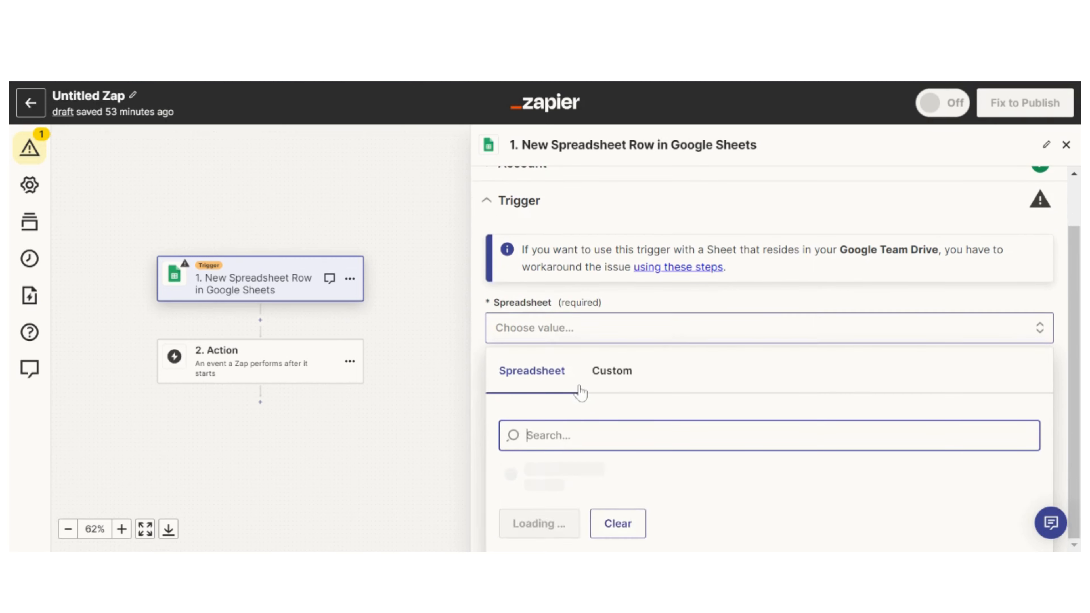
click(708, 477)
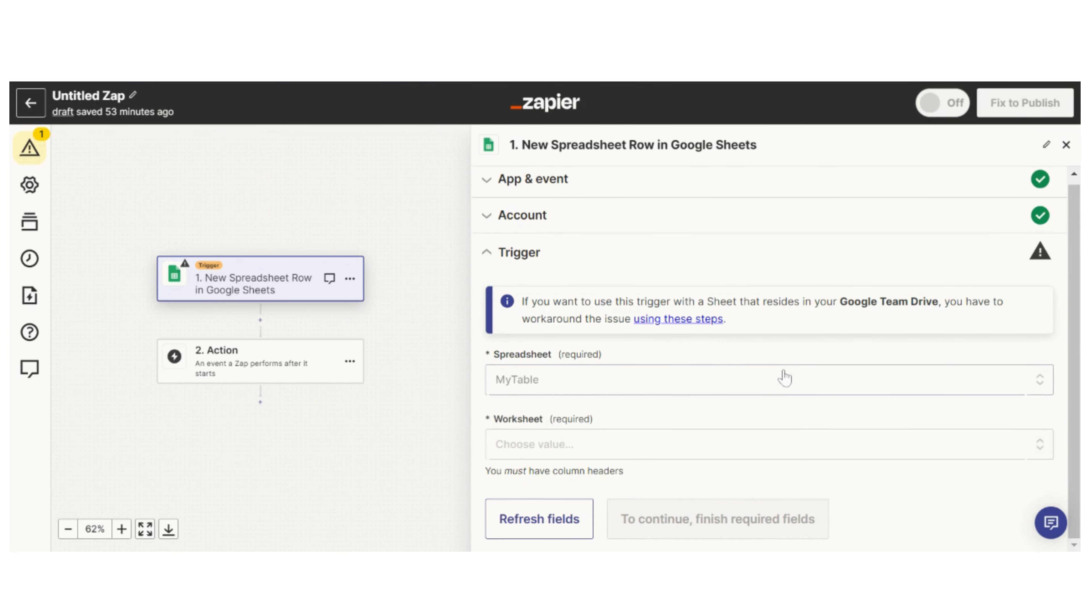
click(781, 444)
click(635, 522)
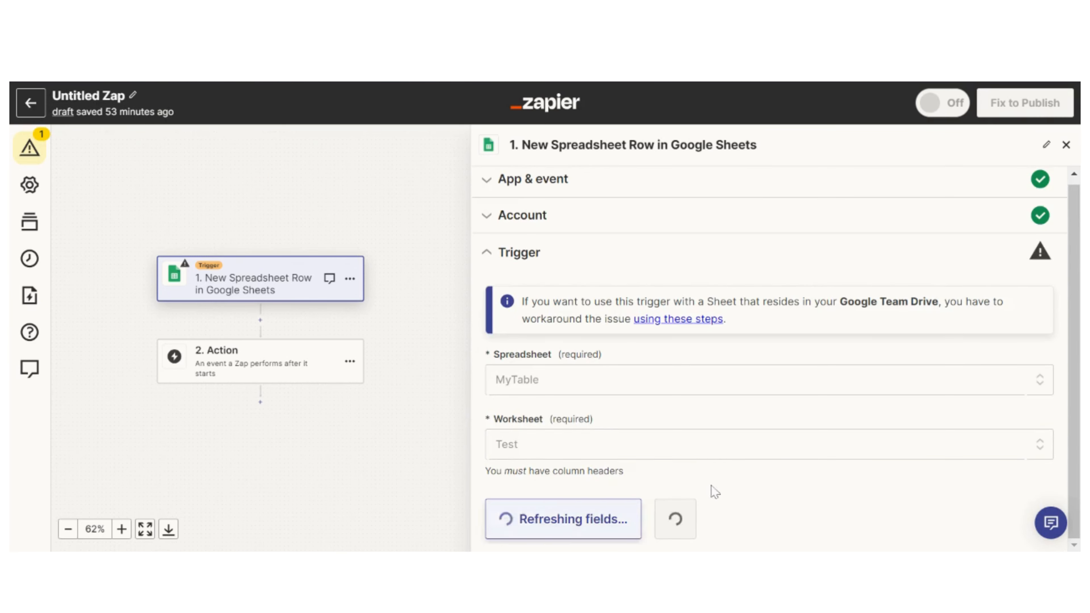
click(640, 487)
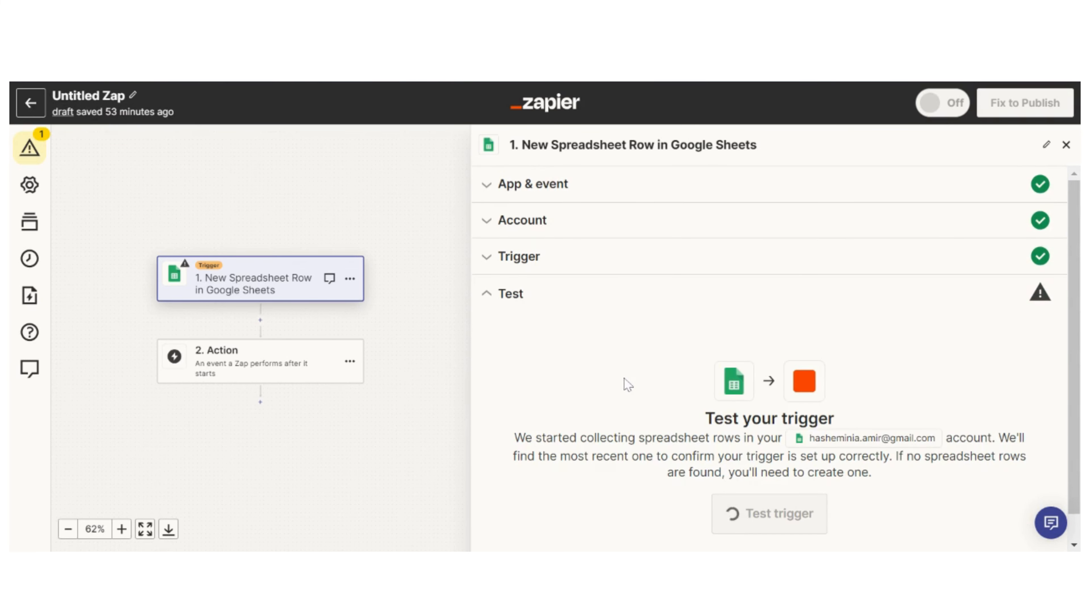
- Test the trigger to pull the most recent spreadsheet rows
click(762, 511)
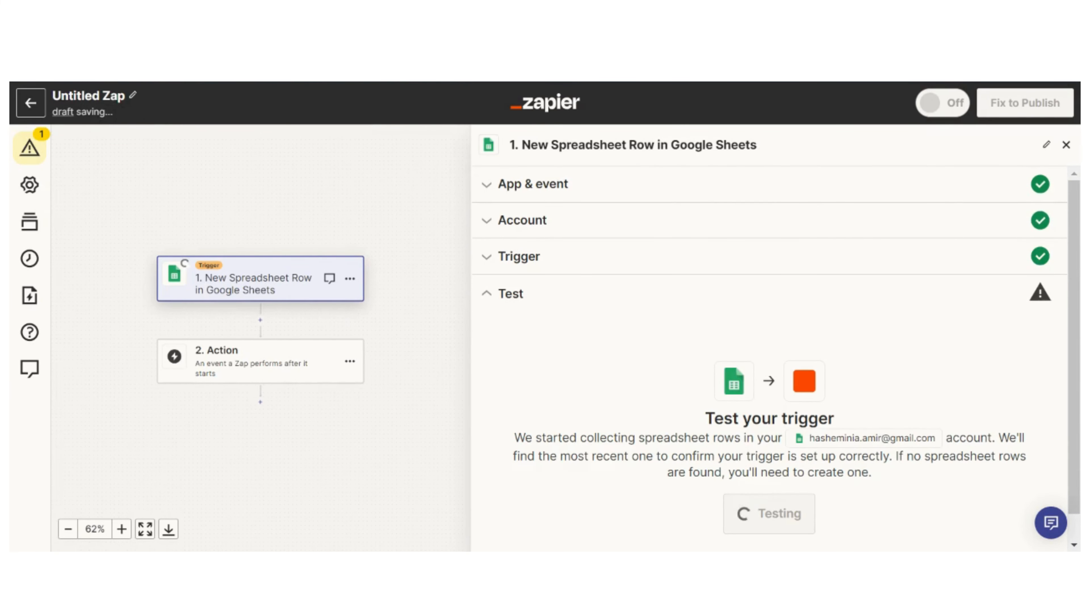
key(ctrl+Tab)
key(ctrl+v)
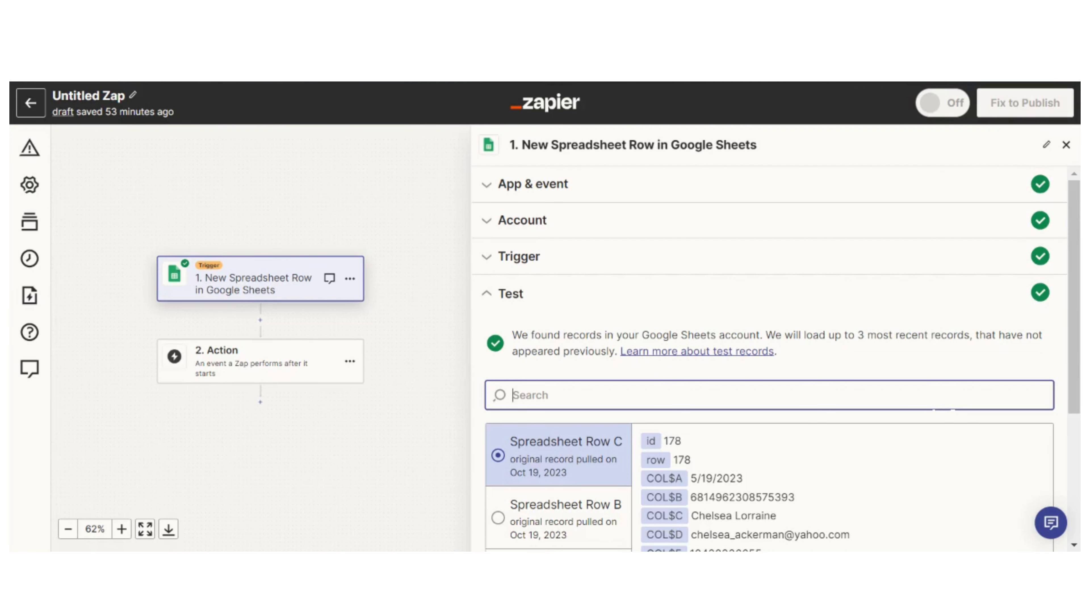
- Check the purchased items in the Spreadsheet Row C record and continue with that record
scroll(698, 316, down, 4)
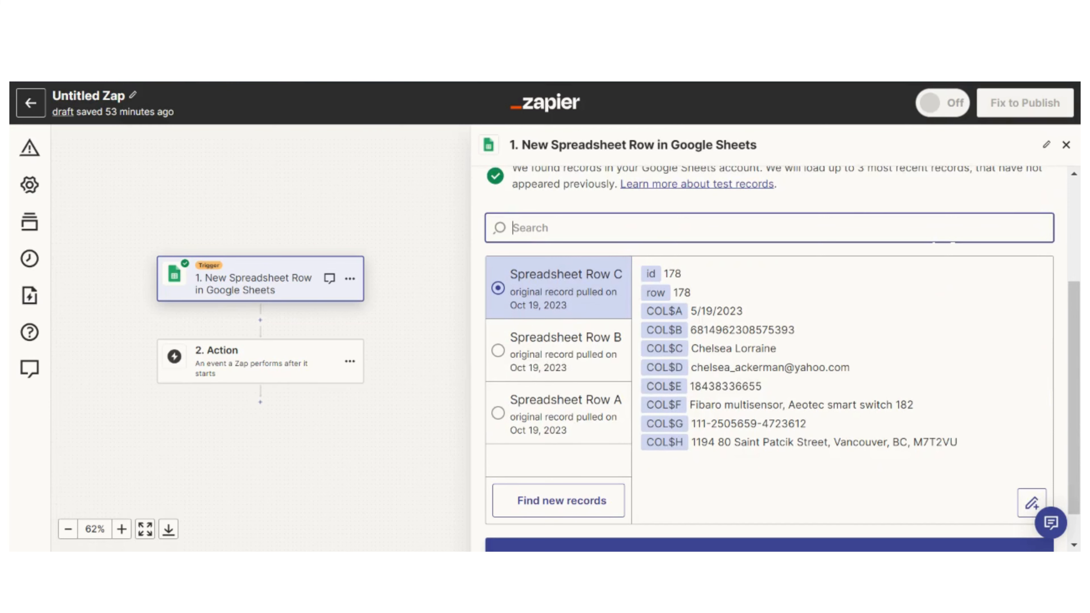
scroll(768, 361, down, 1)
drag(689, 365, 960, 380)
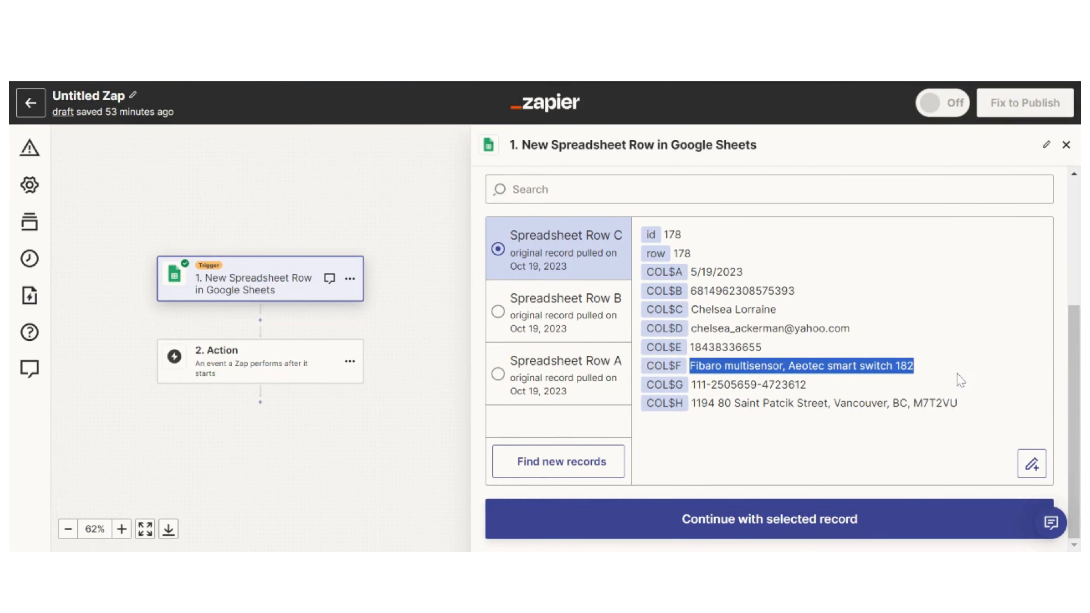
click(931, 371)
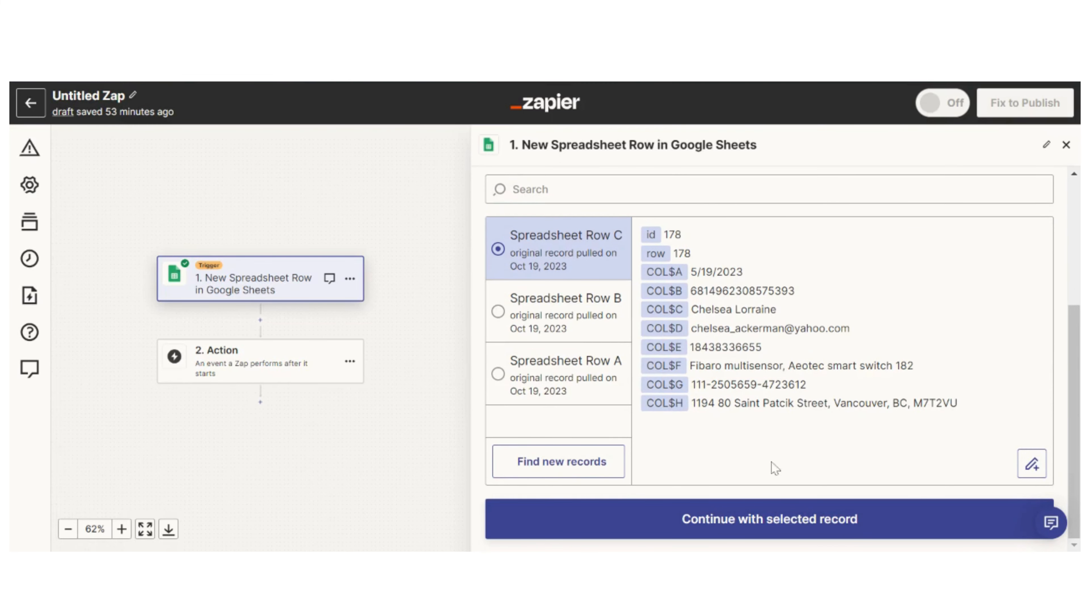
click(705, 530)
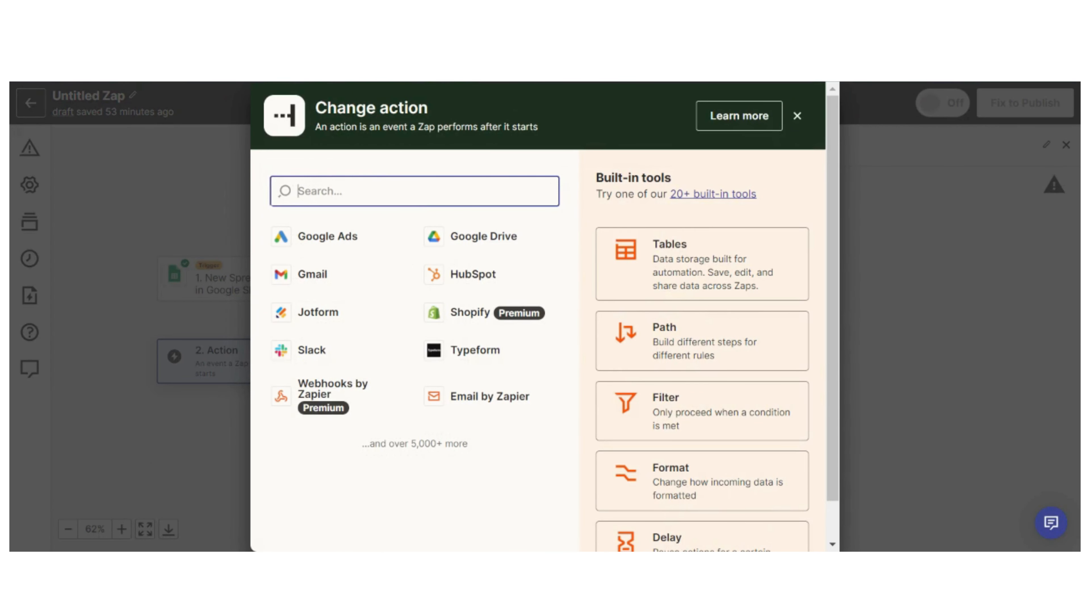
- Add Code by Zapier as the action with the Run Python event and continue to its action settings
text(code)
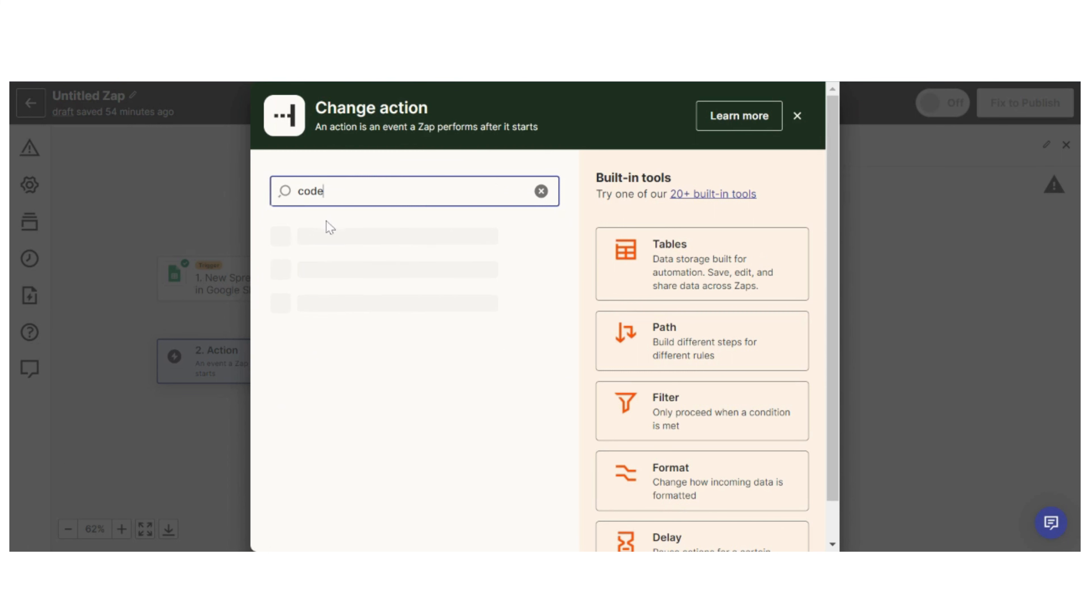
click(361, 258)
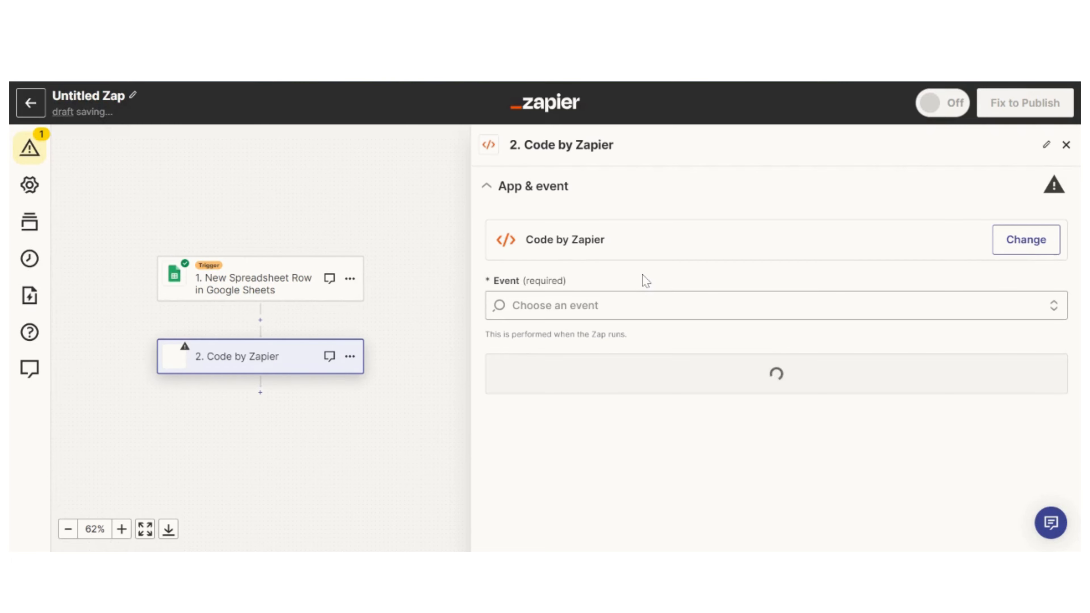
click(648, 303)
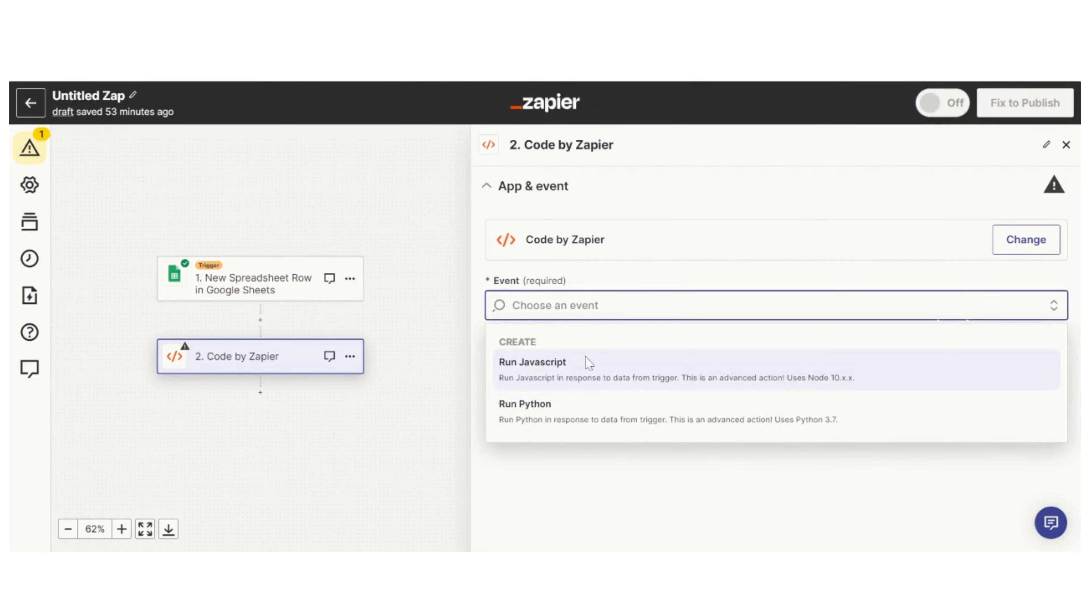
click(580, 411)
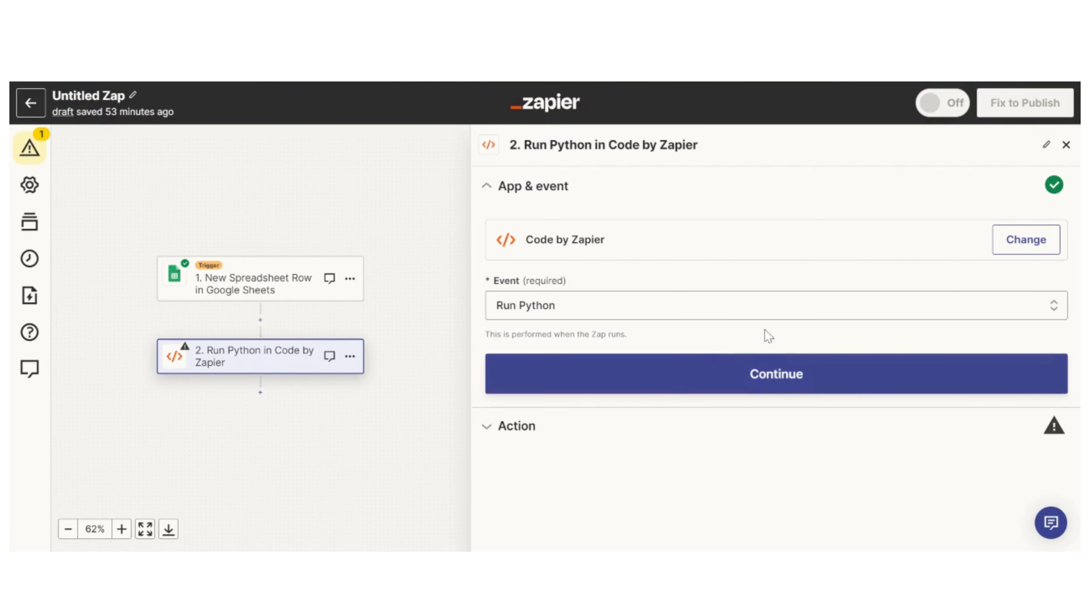
click(767, 378)
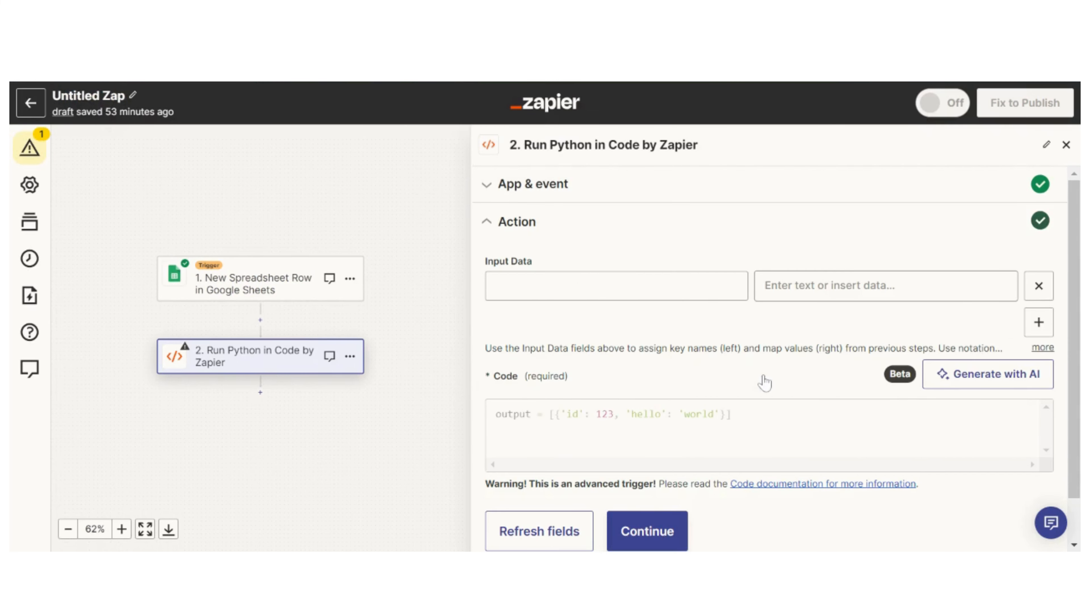
scroll(691, 289, down, 2)
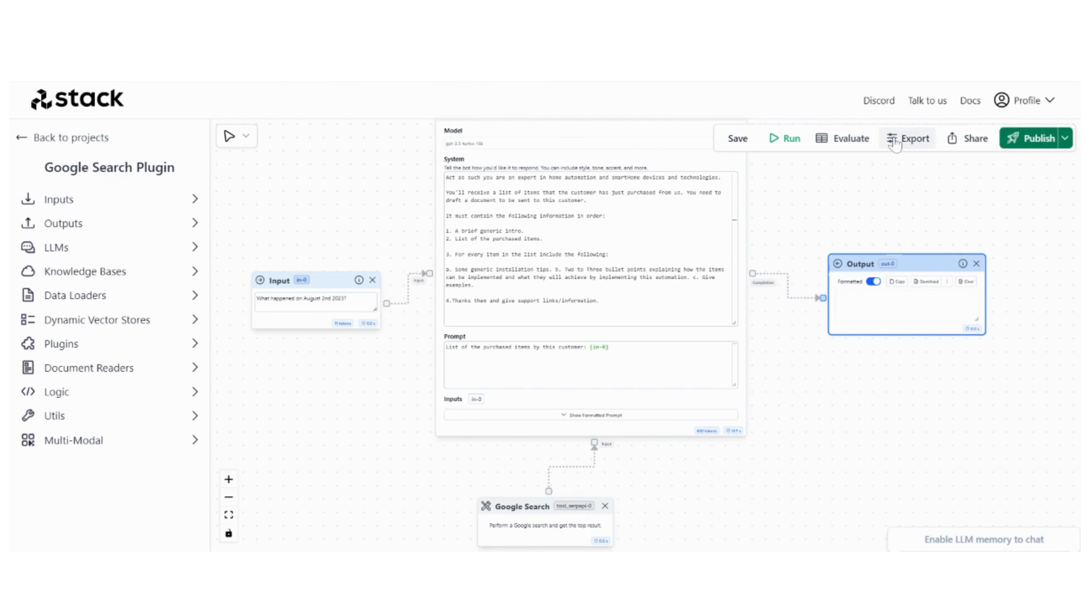
- In Stack AI, open the workflow's export as an API end-point and bring up the full Python snippet
click(905, 138)
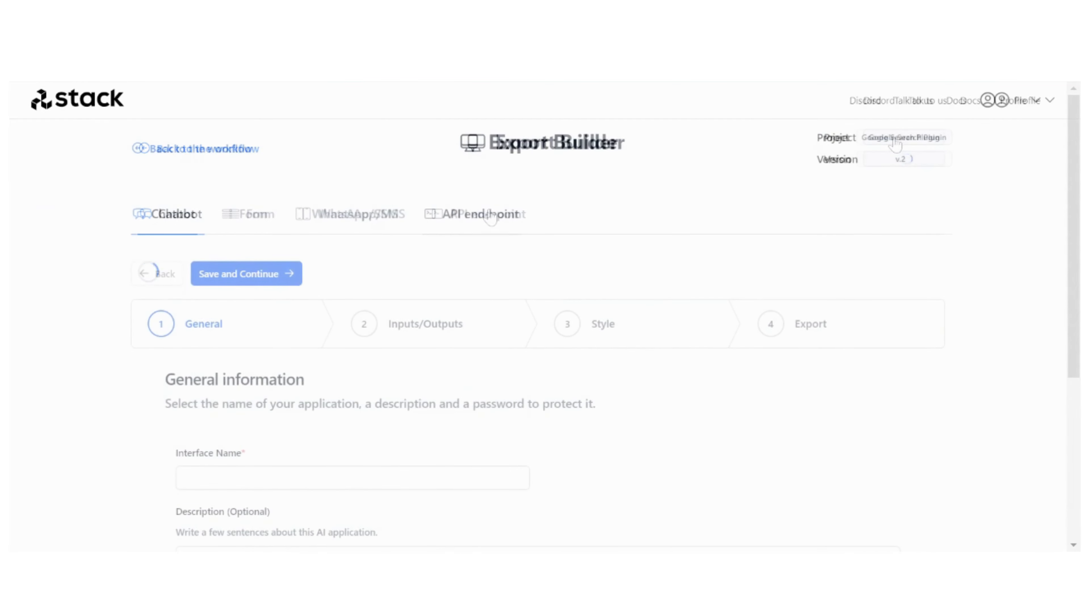
click(491, 215)
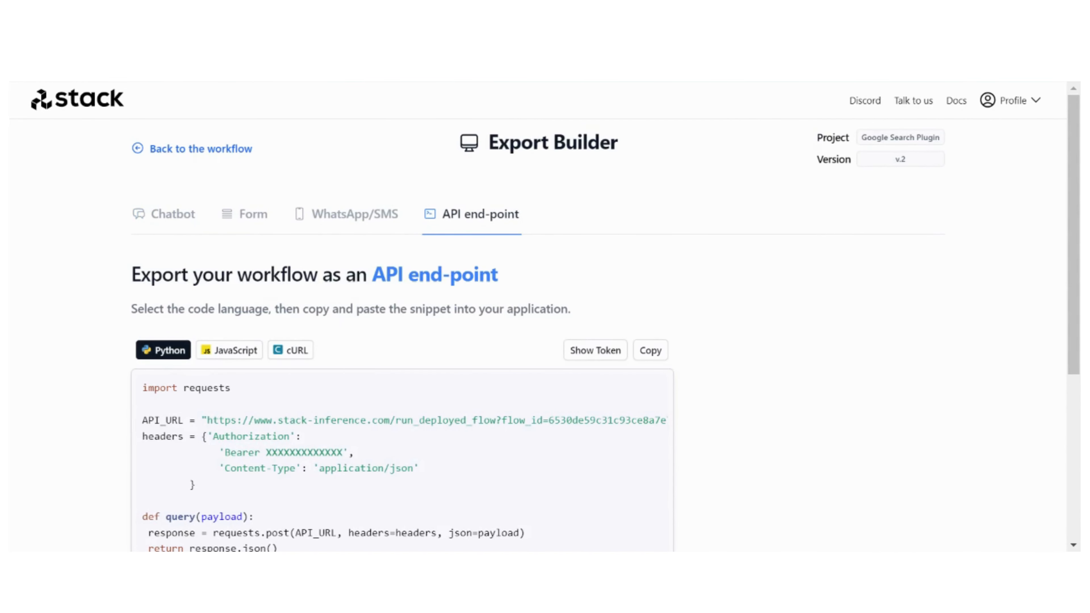
scroll(489, 214, down, 4)
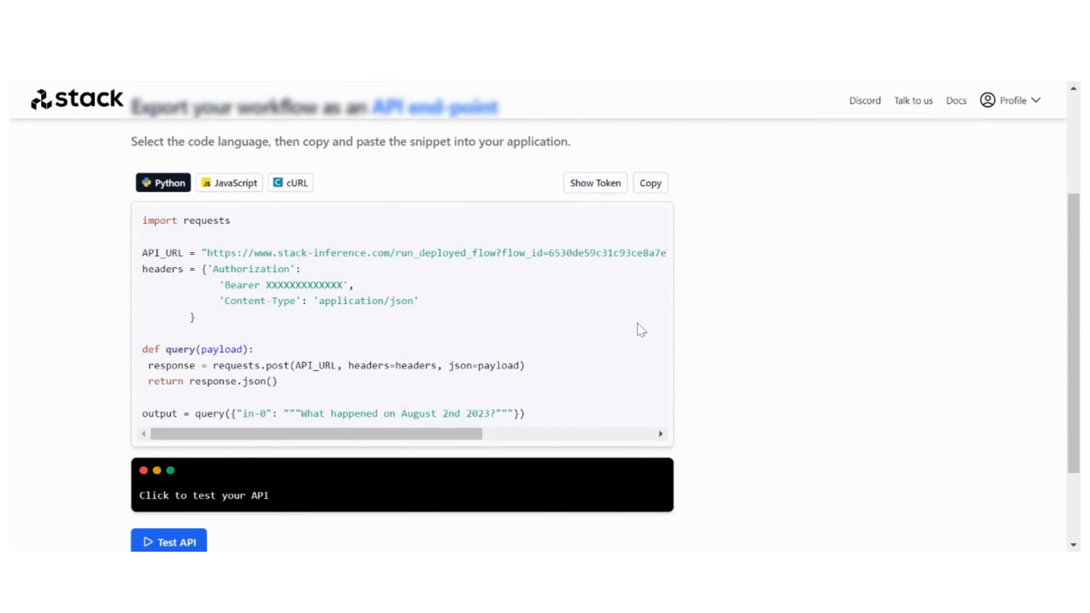
- Copy the Python snippet with its API token revealed and replace the sample code in Zapier's Run Python step with it
scroll(640, 328, up, 4)
click(596, 348)
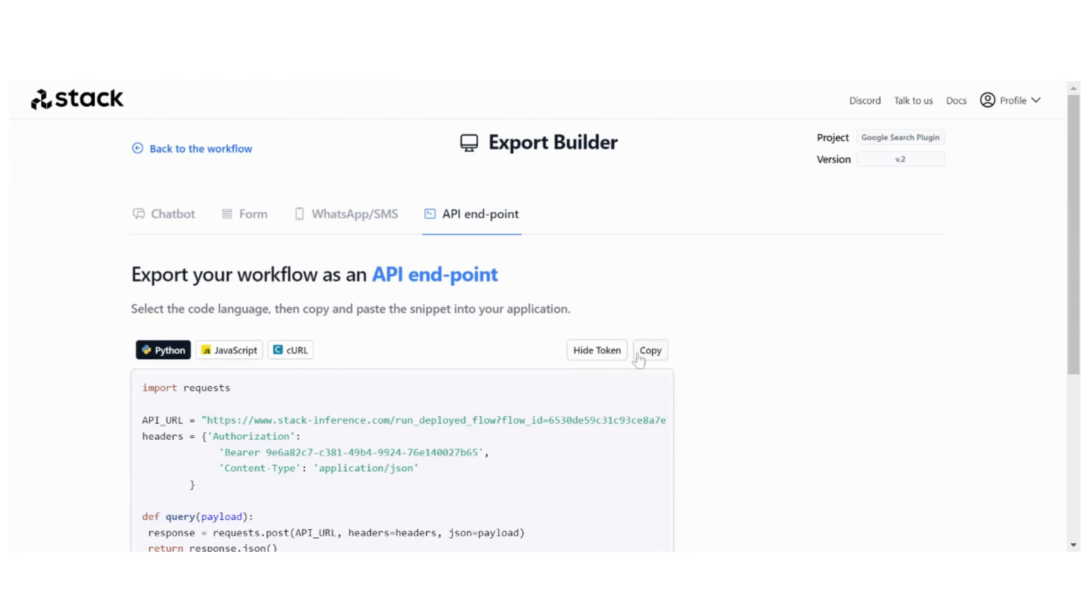
click(652, 352)
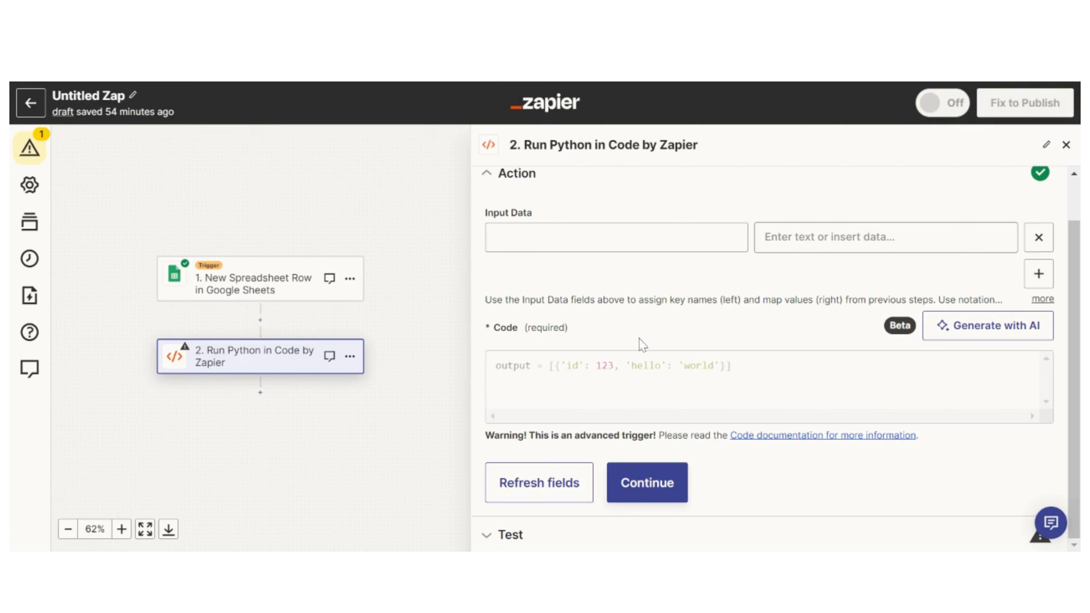
click(643, 356)
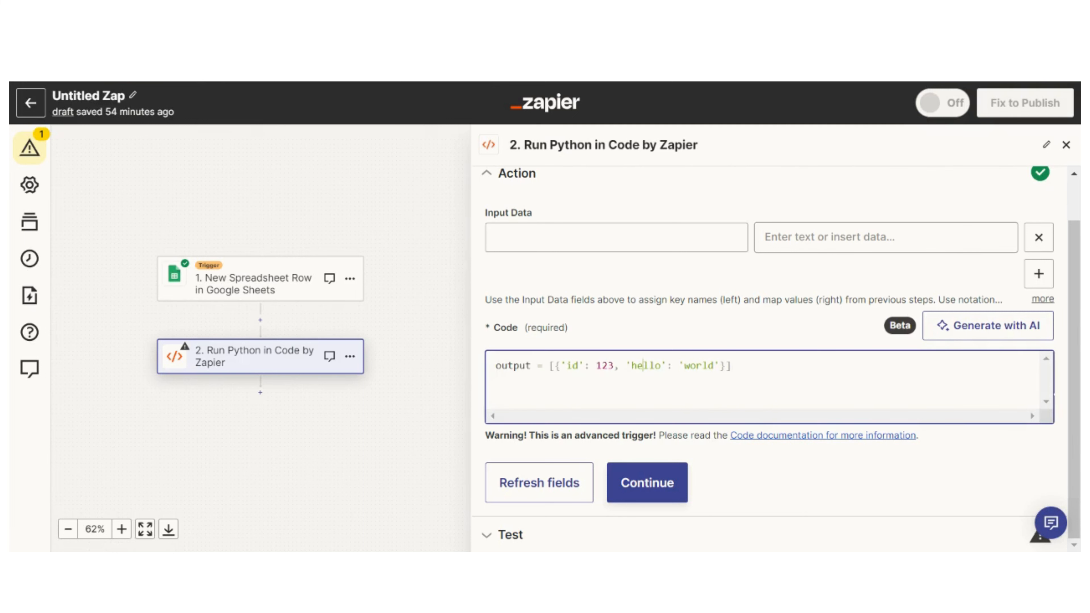
key(ctrl+a)
key(ctrl+v)
- Add an input data entry named message and map it to the purchased field from the new spreadsheet row
scroll(618, 372, up, 3)
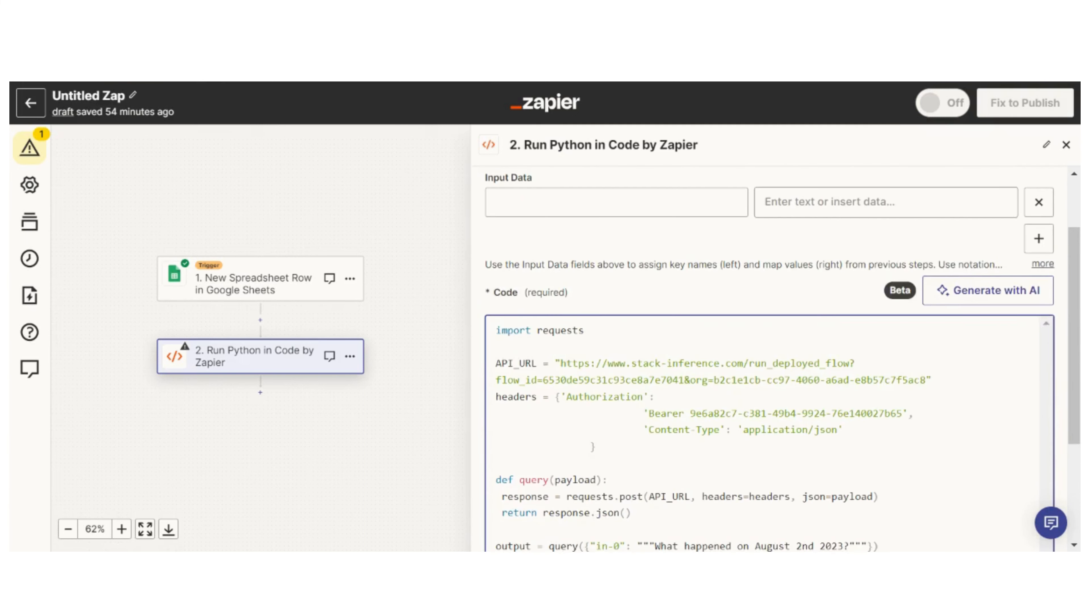
click(615, 286)
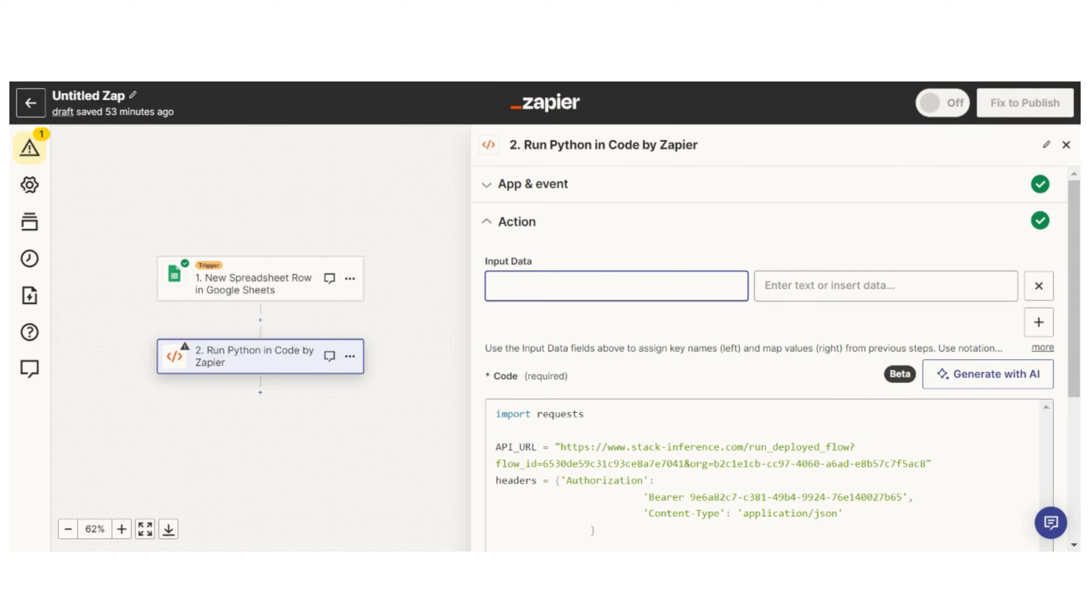
text(message)
click(886, 286)
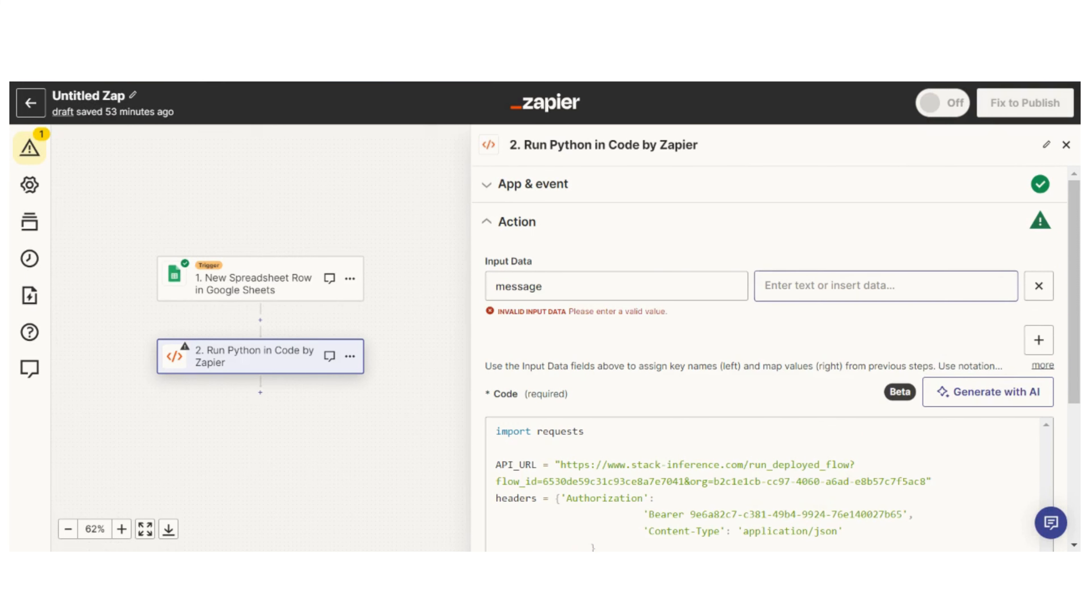
scroll(833, 308, down, 2)
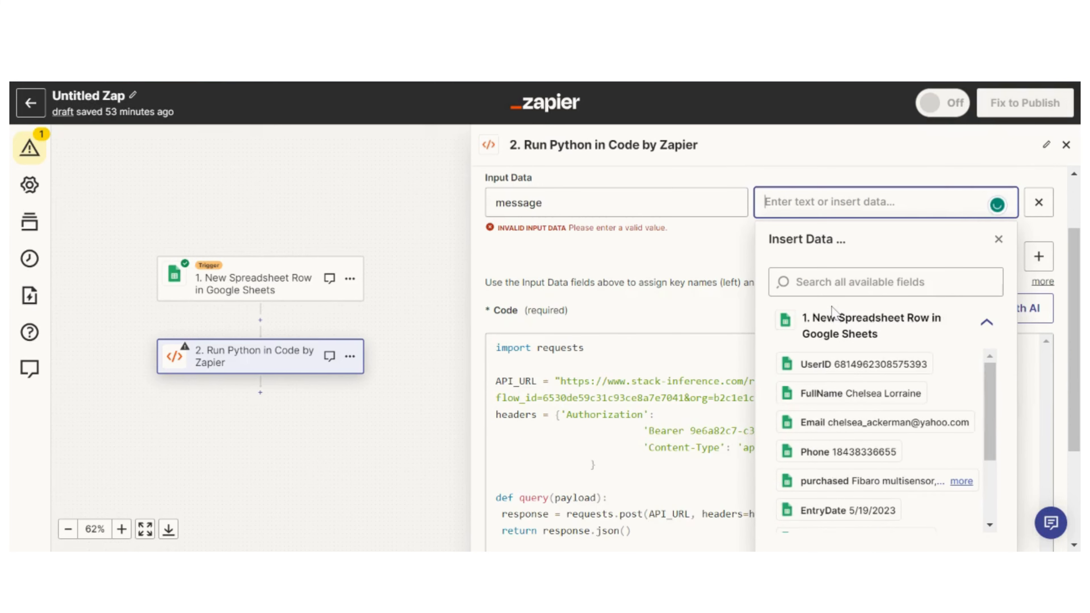
scroll(832, 308, down, 2)
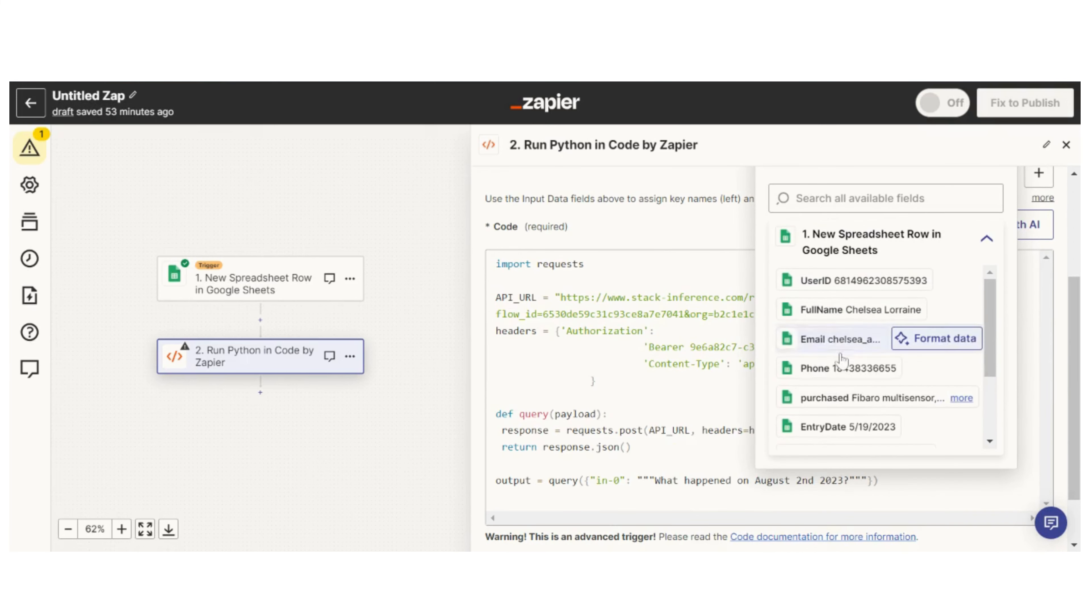
click(850, 407)
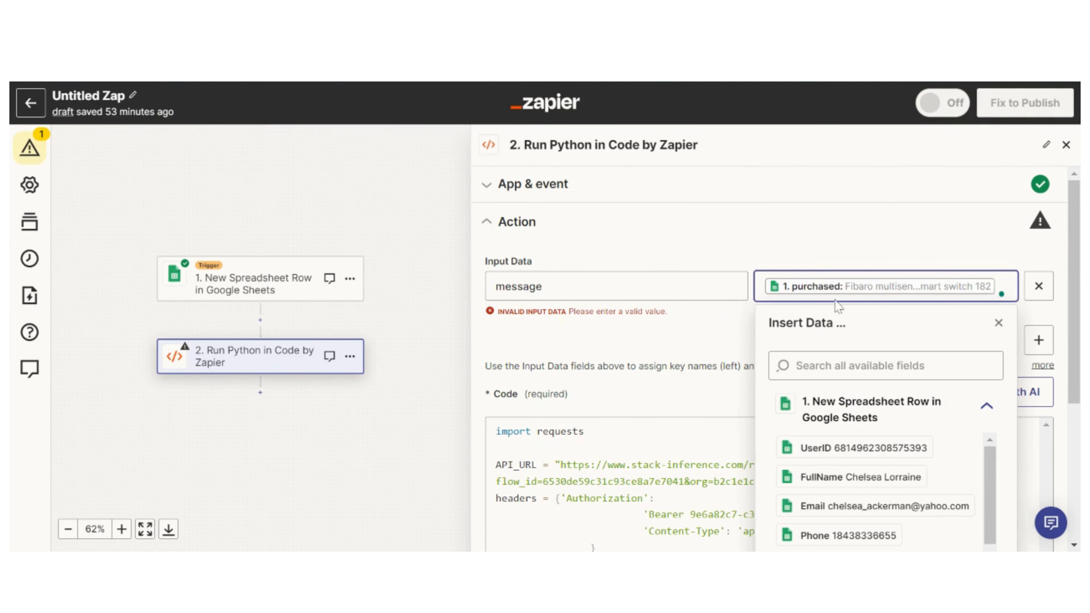
click(840, 247)
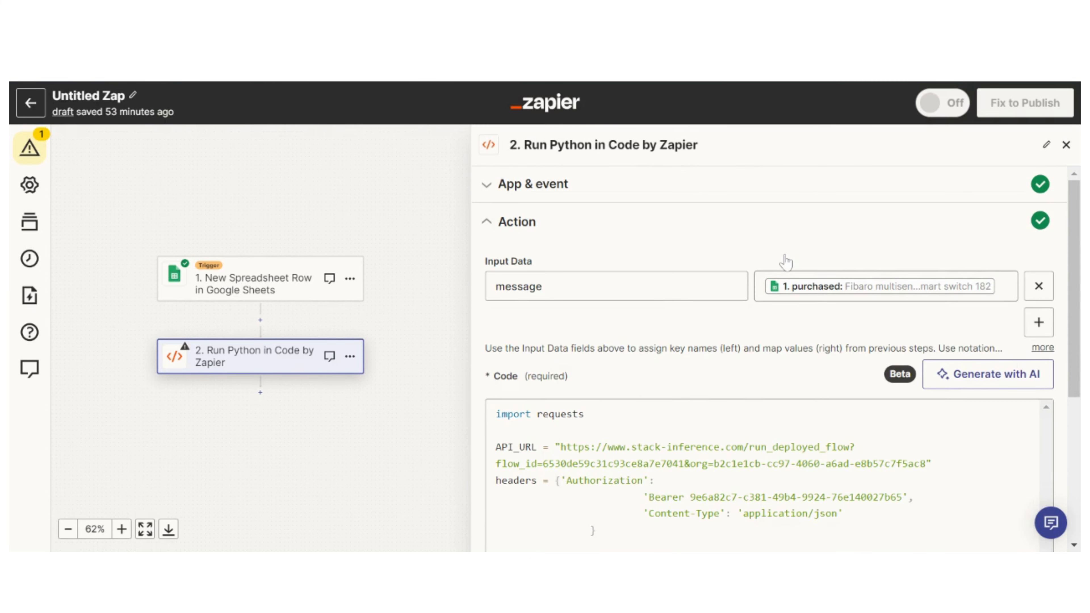
- Replace the sample question in the query with input_data['message'] and add a line returning {'output' : output ['out-0']}
scroll(785, 262, down, 5)
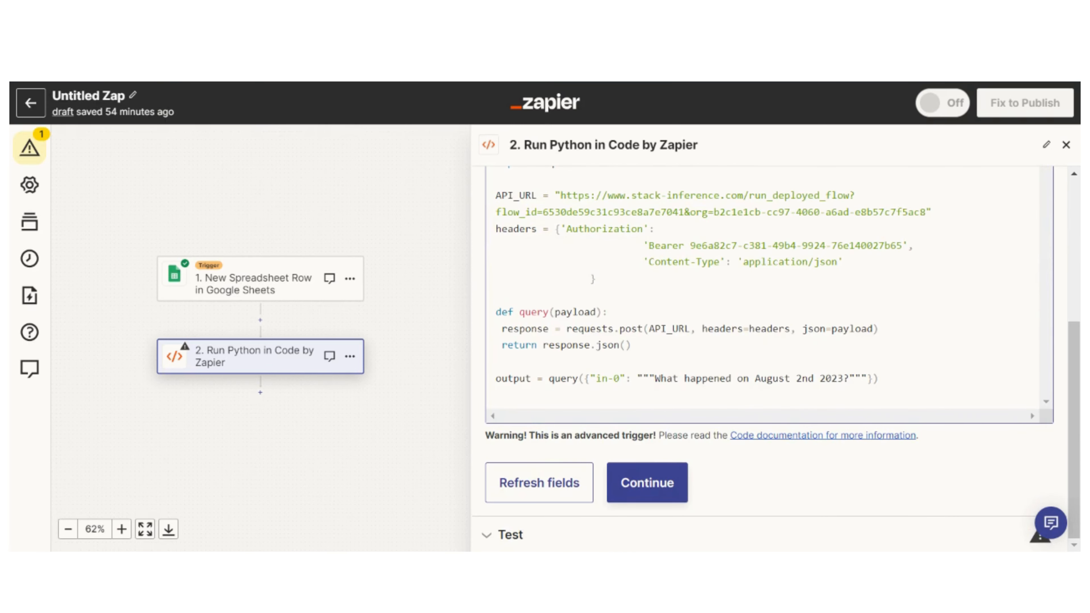
scroll(679, 378, up, 6)
click(1039, 348)
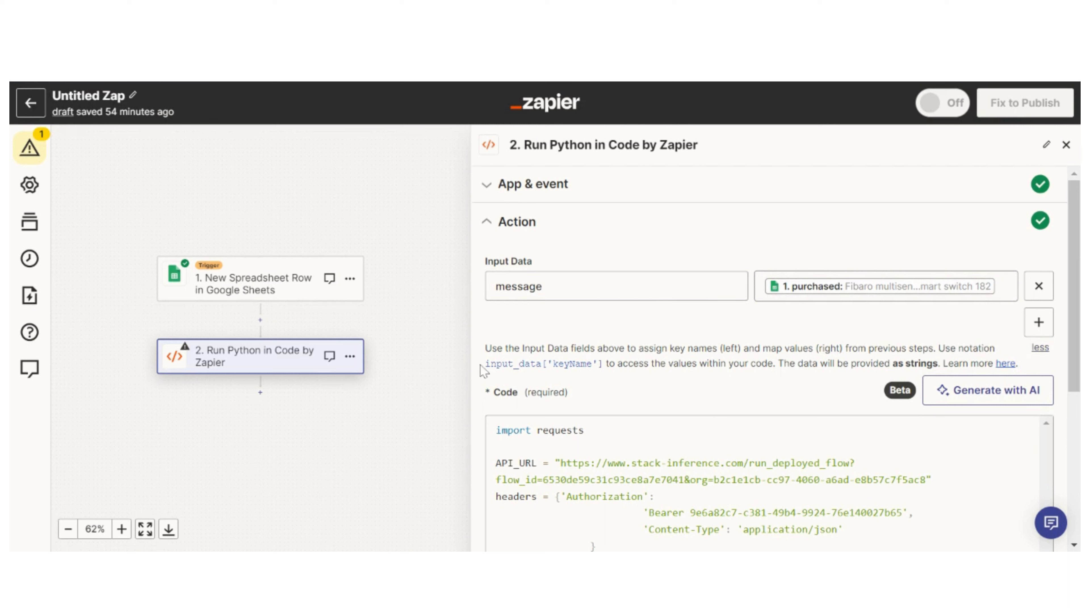
drag(485, 364, 603, 365)
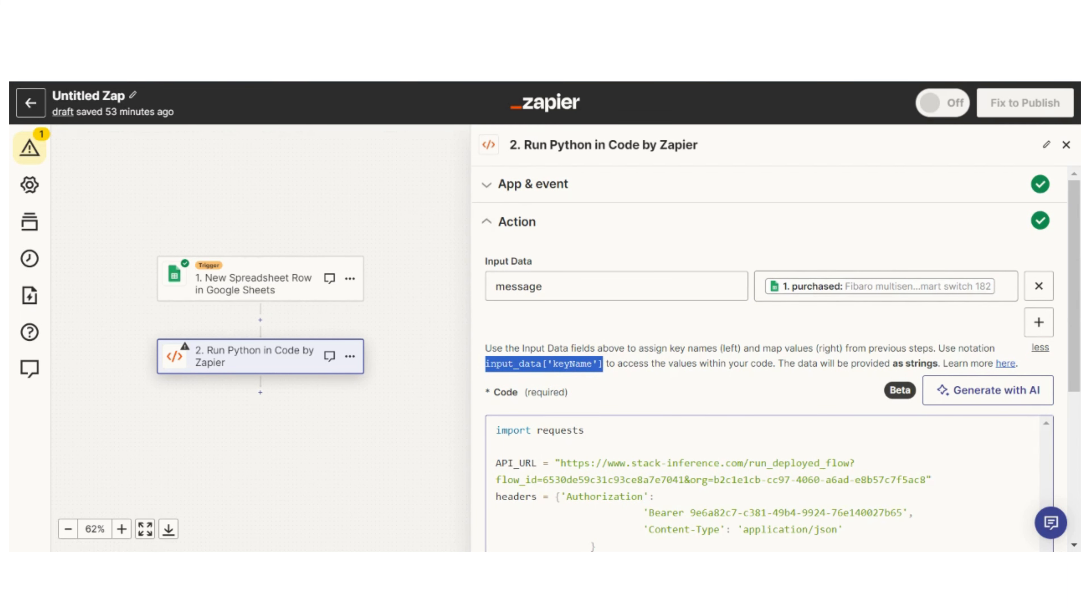
scroll(769, 344, down, 5)
scroll(769, 343, down, 1)
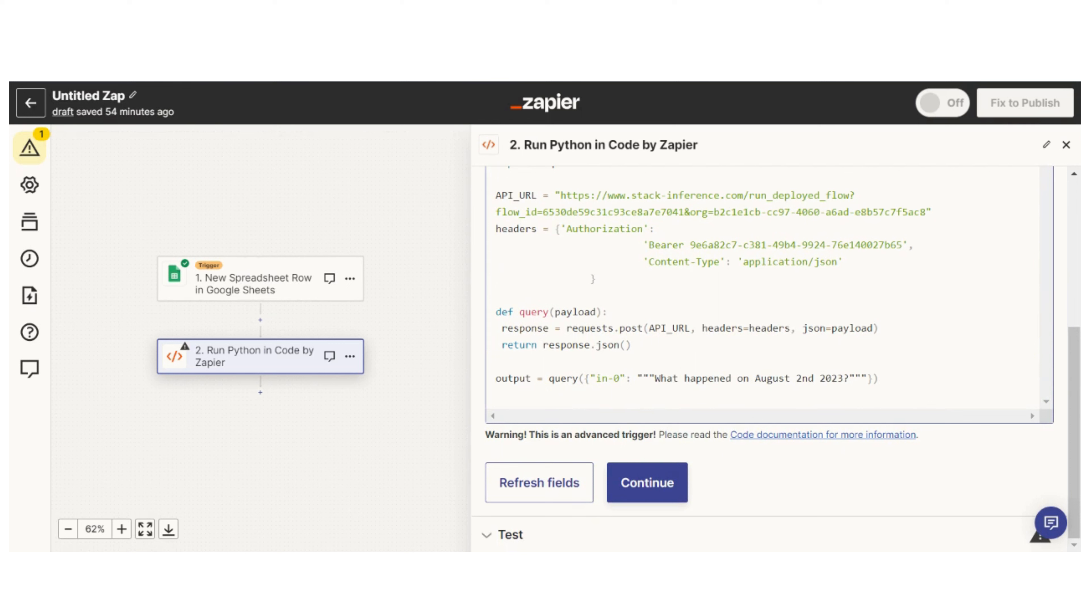
drag(637, 378, 869, 379)
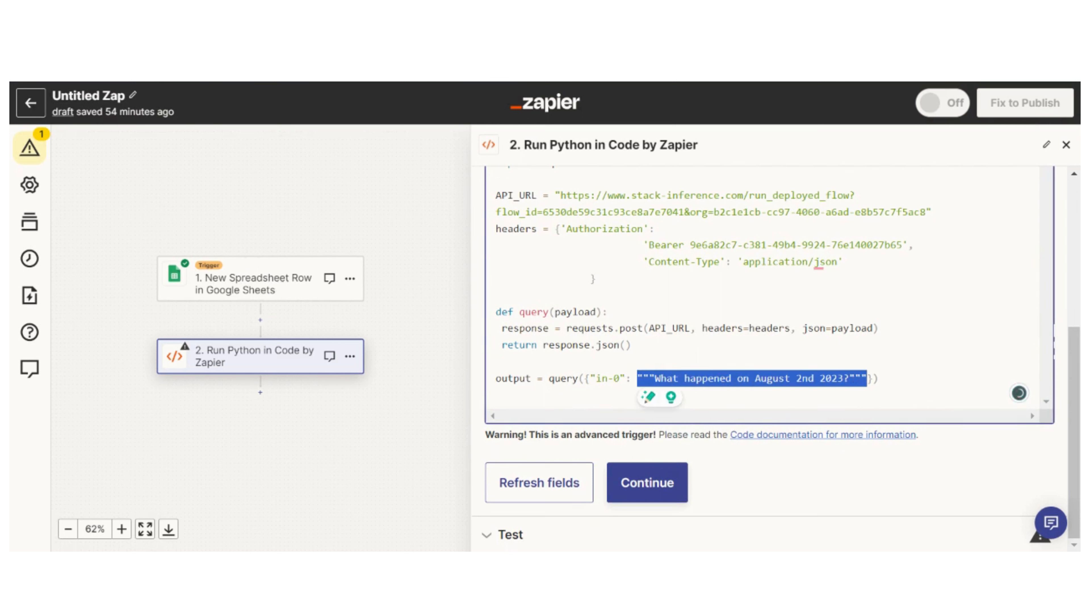
key(BackSpace)
key(ctrl+v)
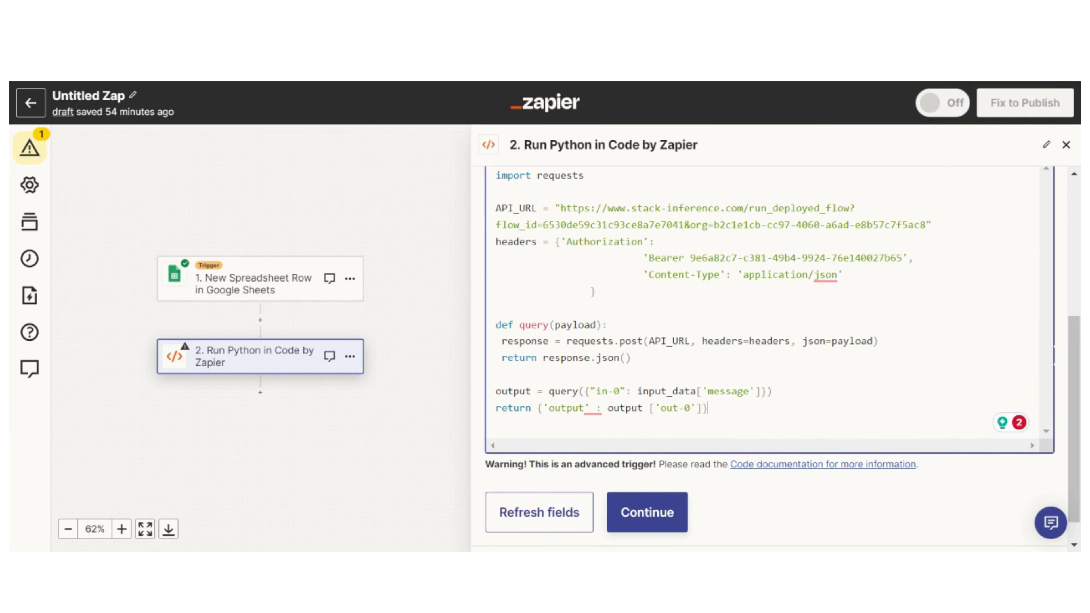
- Continue from the action settings and run the test of the Python code step
scroll(411, 309, up, 4)
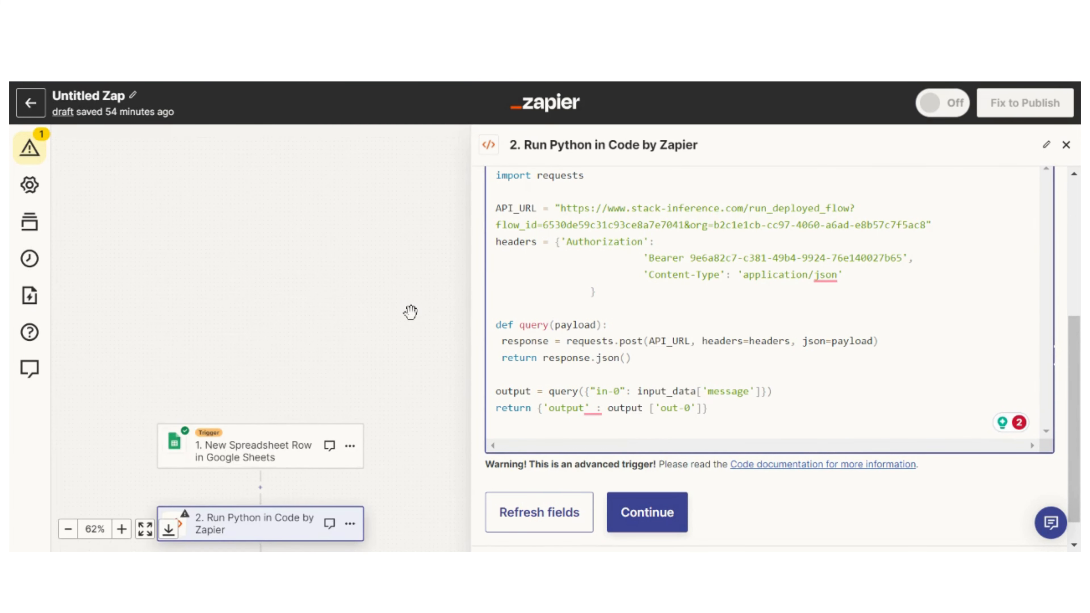
scroll(429, 318, down, 3)
scroll(644, 506, down, 1)
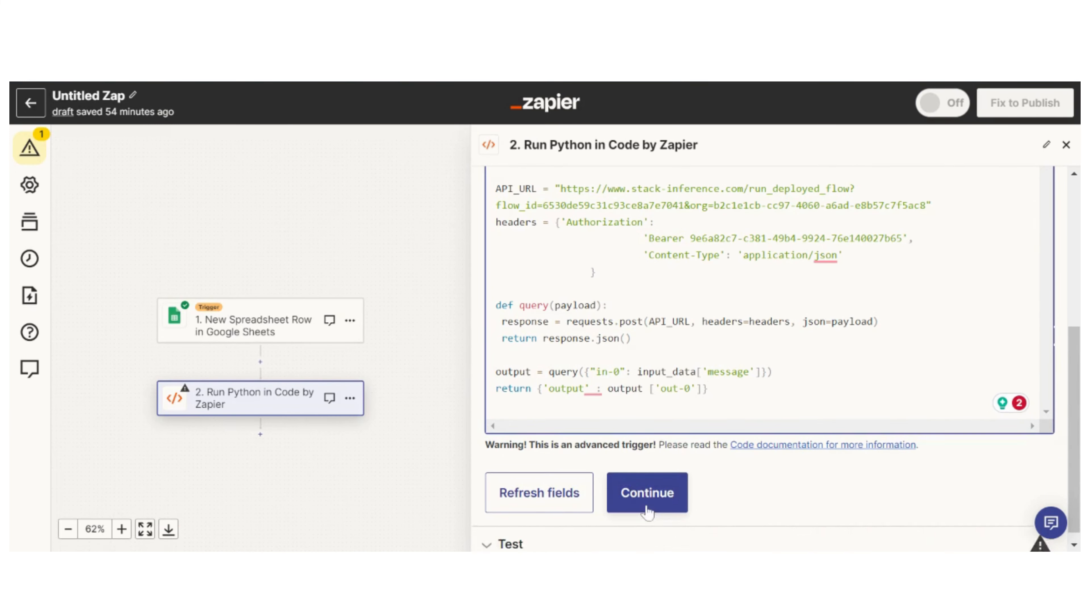
click(657, 487)
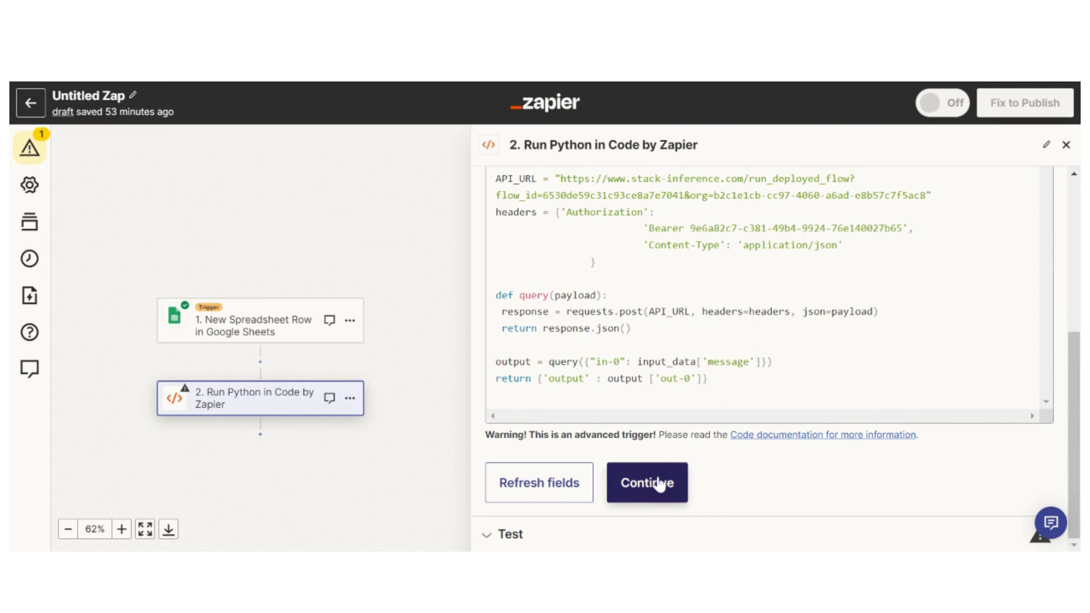
click(657, 489)
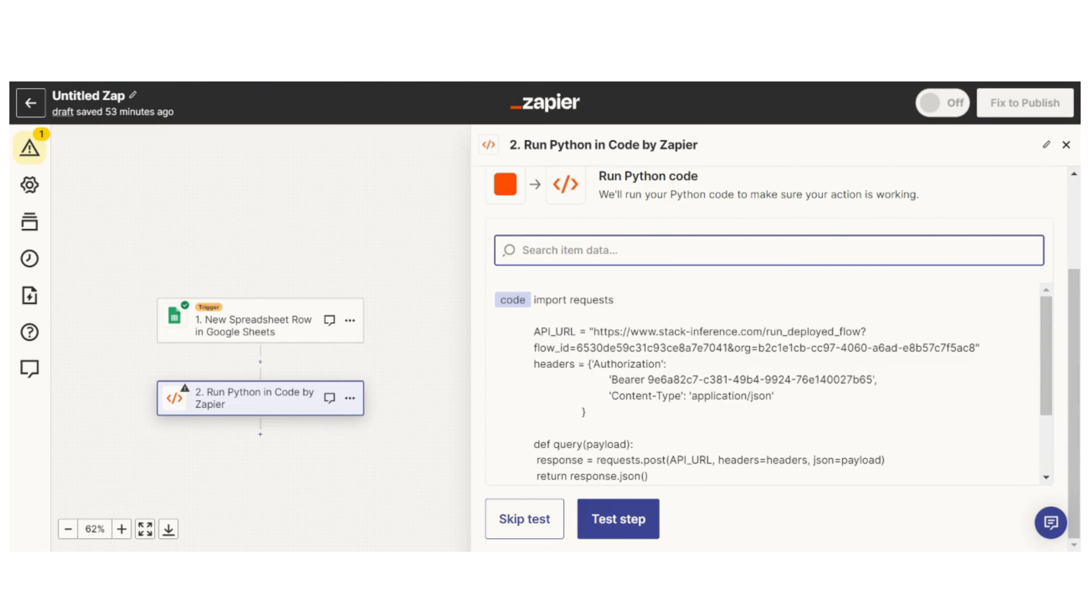
scroll(656, 472, down, 3)
click(614, 520)
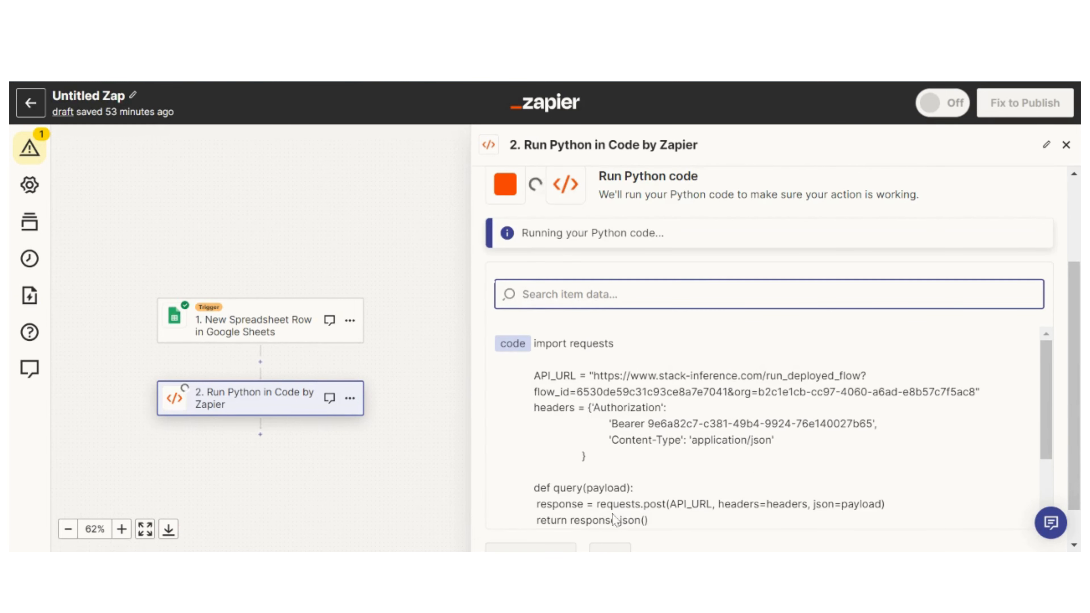
- Review the setup text generated for the purchased devices in the test result, returning to the Stack AI workflow for reference
scroll(646, 425, up, 2)
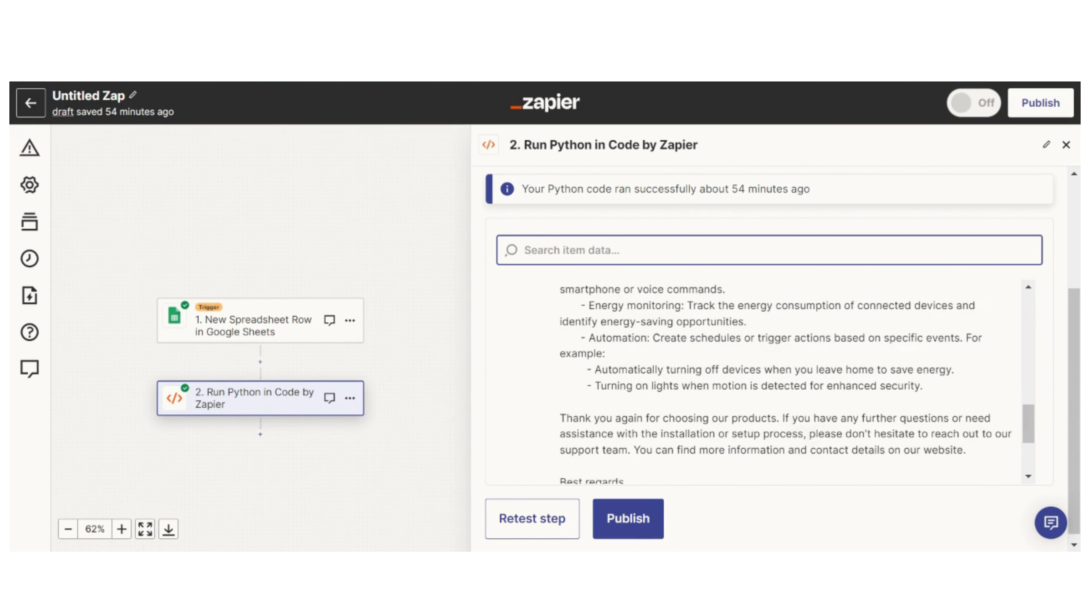
scroll(646, 425, down, 3)
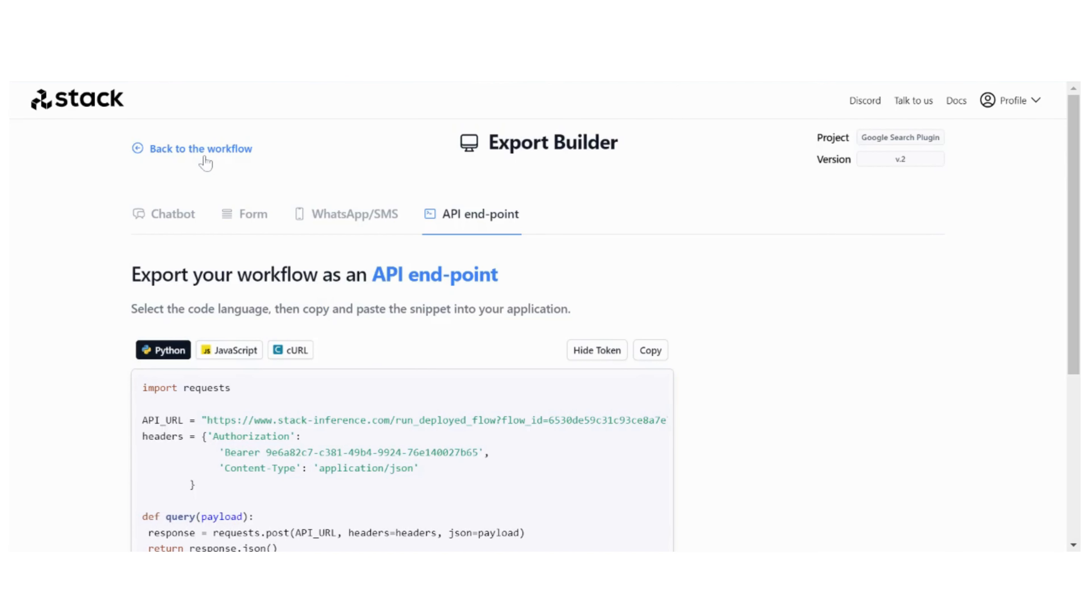
click(205, 158)
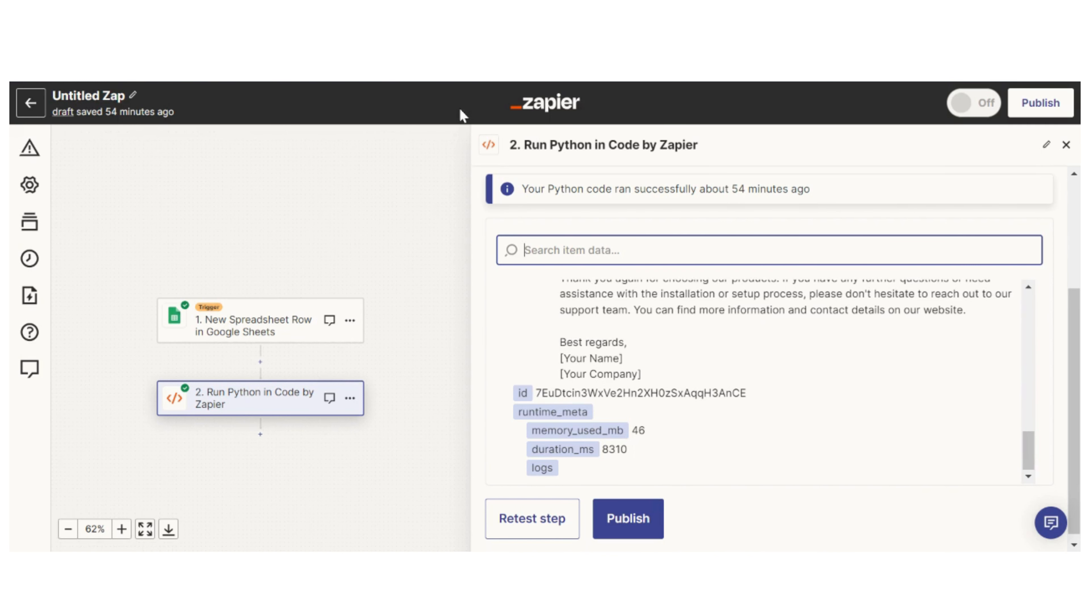
scroll(773, 382, up, 10)
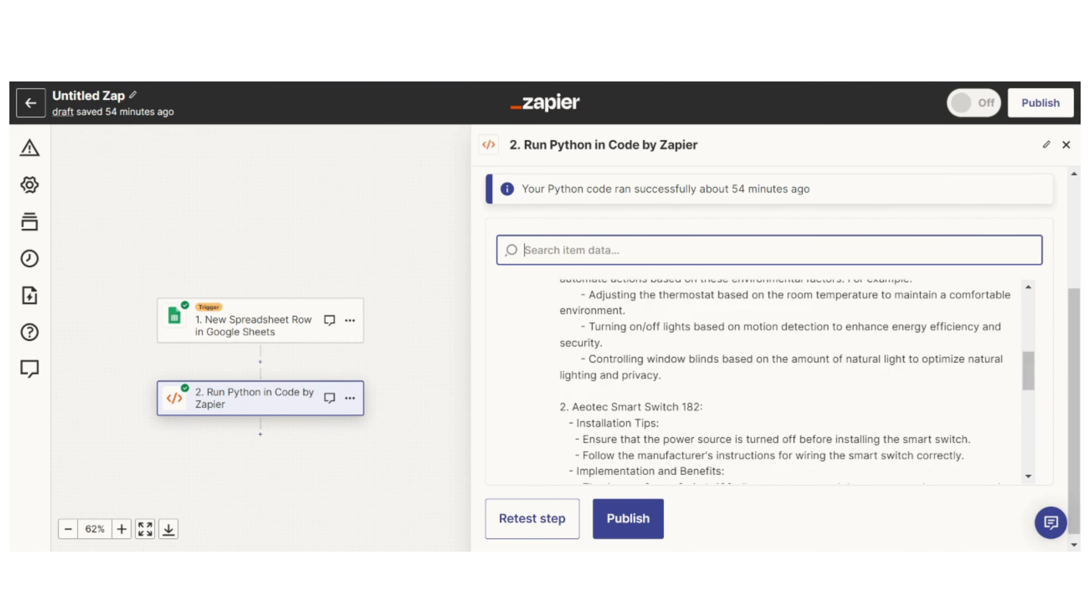
scroll(772, 382, up, 4)
scroll(773, 382, down, 8)
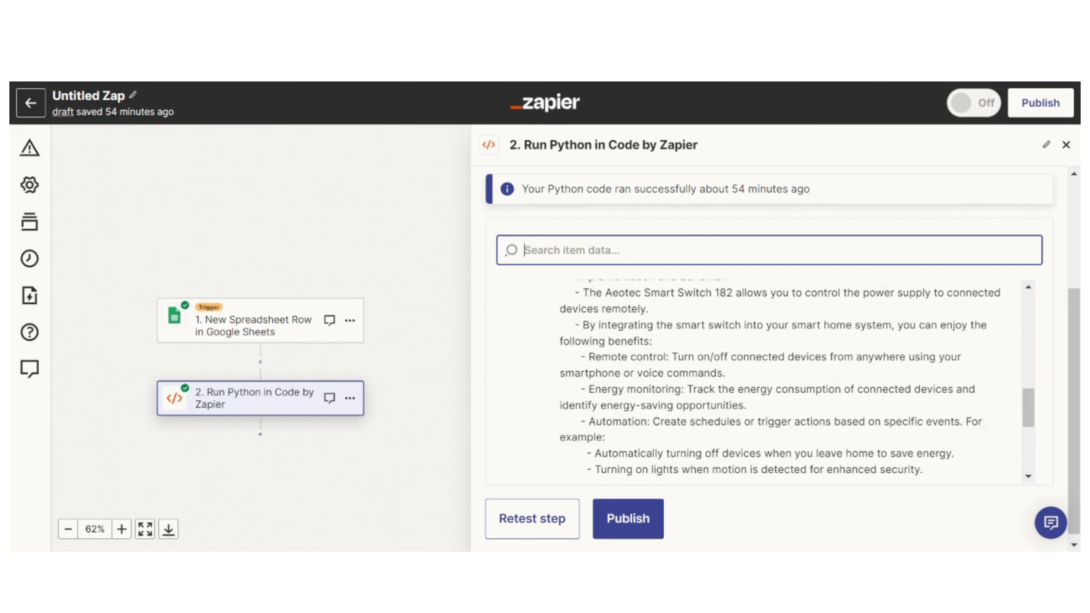
scroll(772, 382, down, 4)
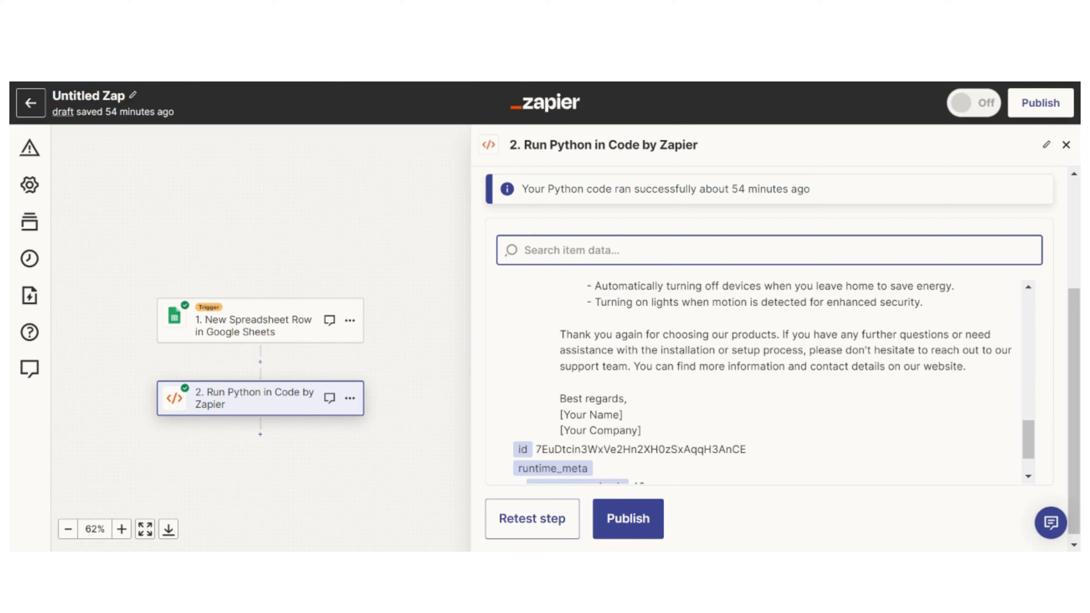
scroll(623, 361, up, 8)
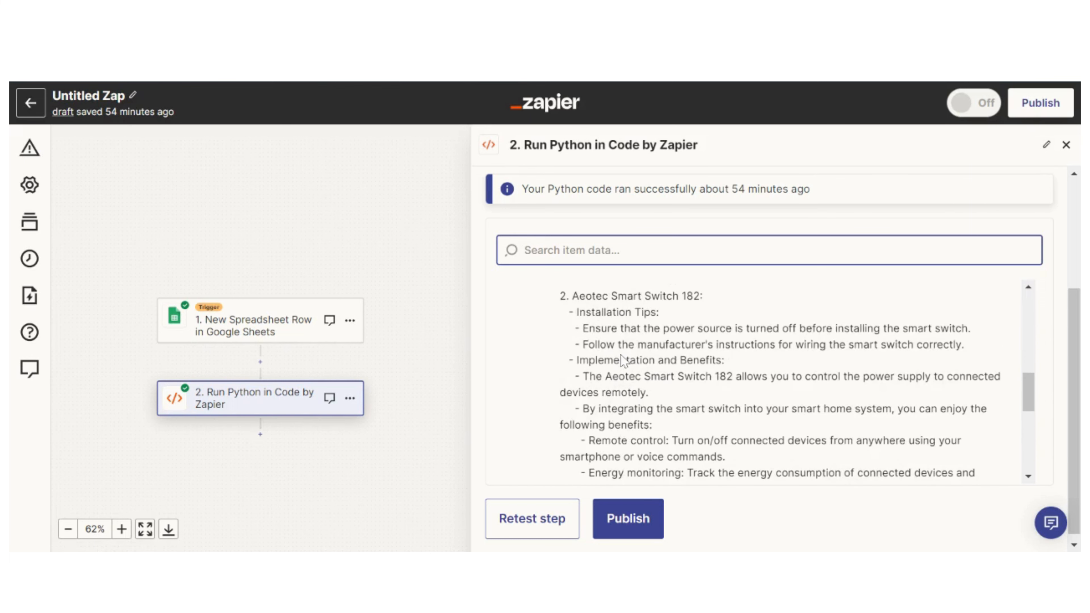
scroll(623, 360, up, 4)
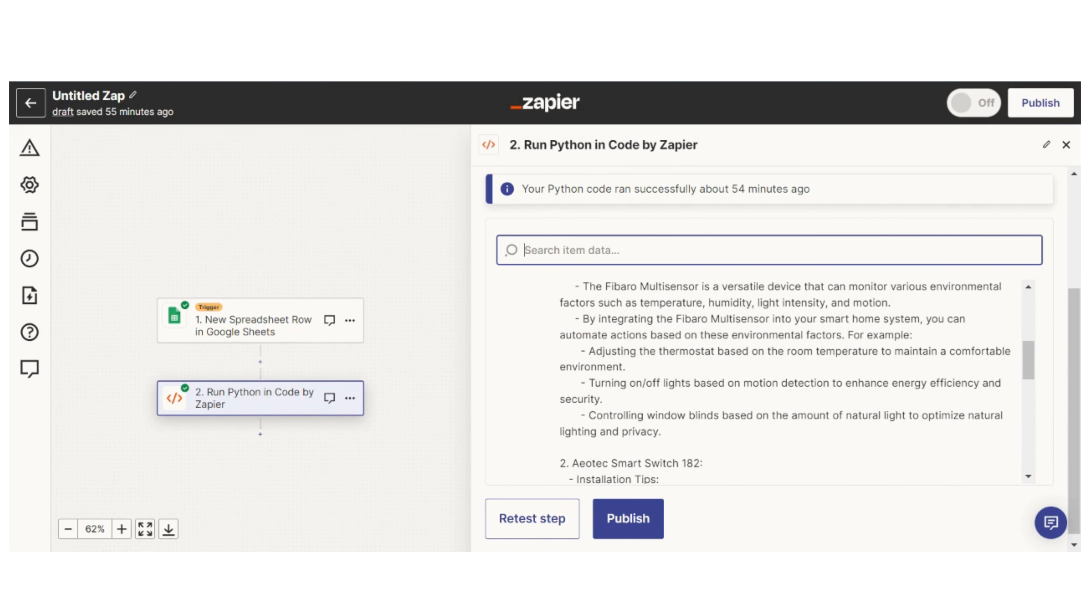
scroll(773, 383, down, 10)
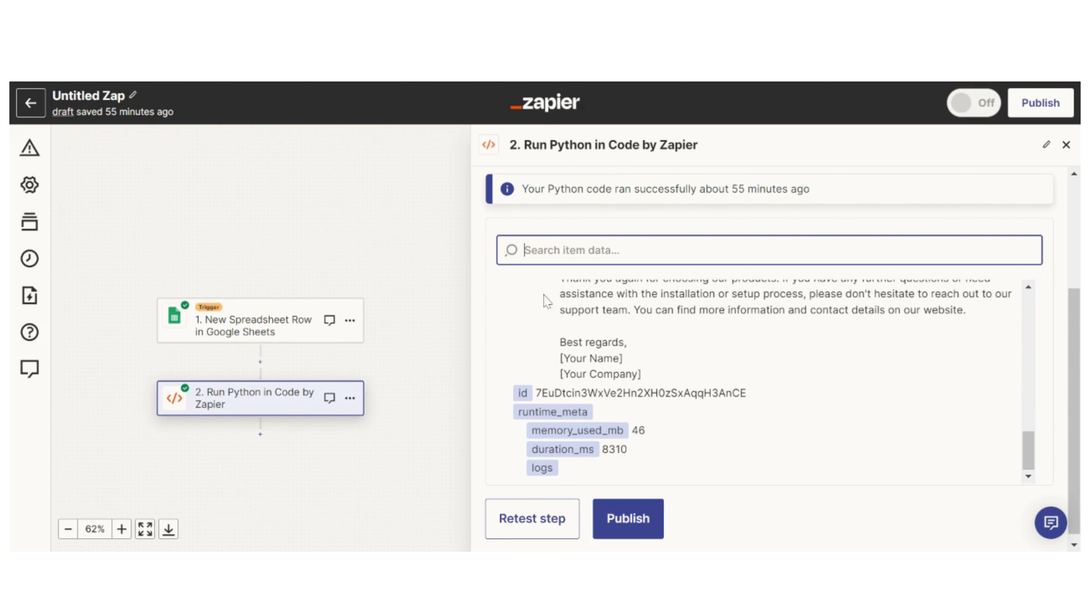
- Rename the Zap as "Google sheets to StackAI"
click(134, 96)
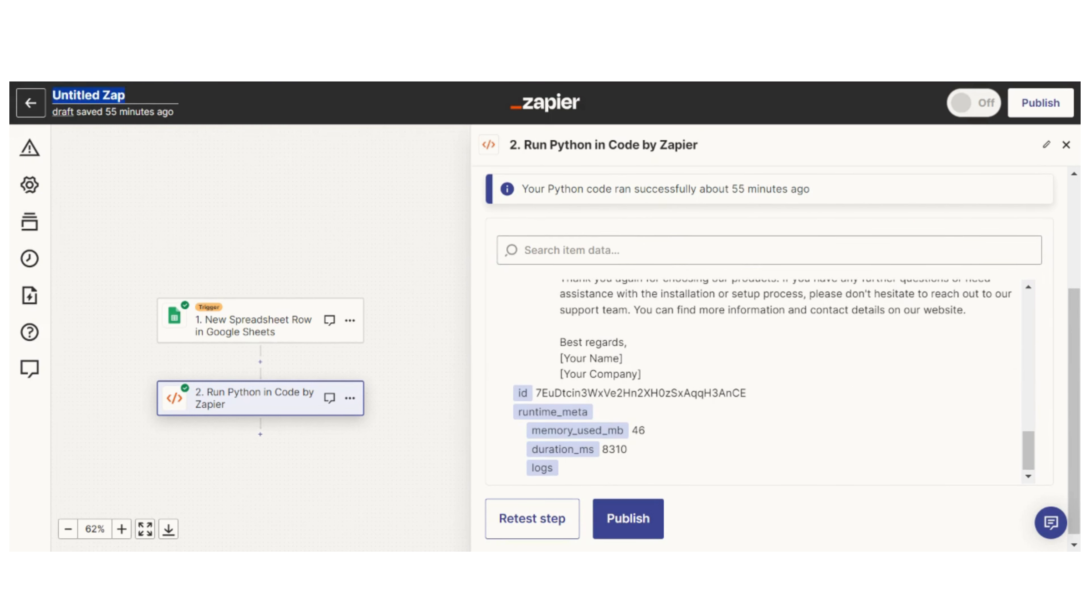
text(Google sheets to StackAI)
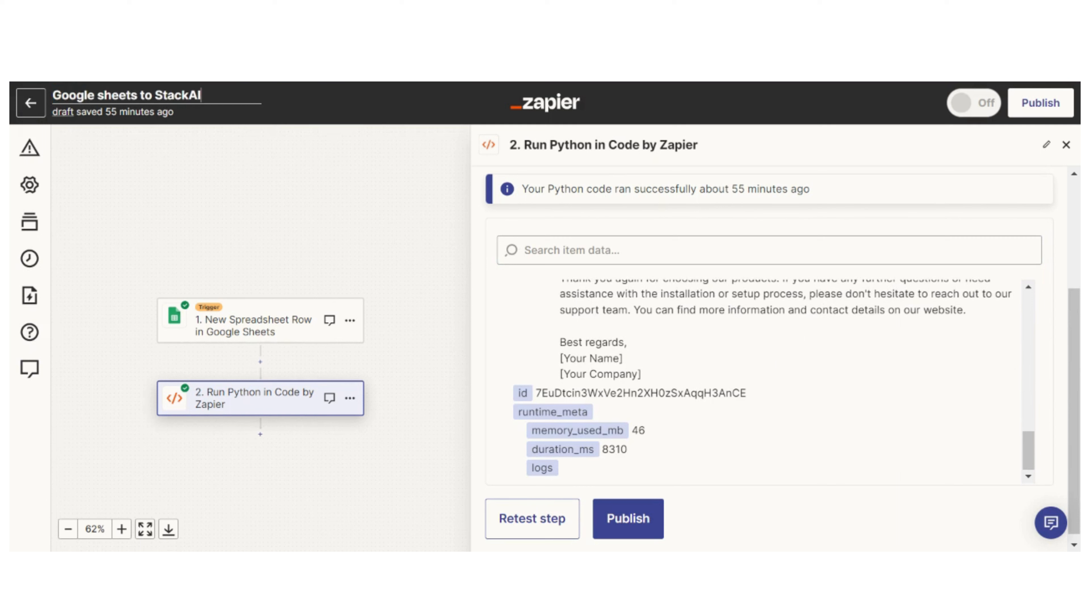
key(Return)
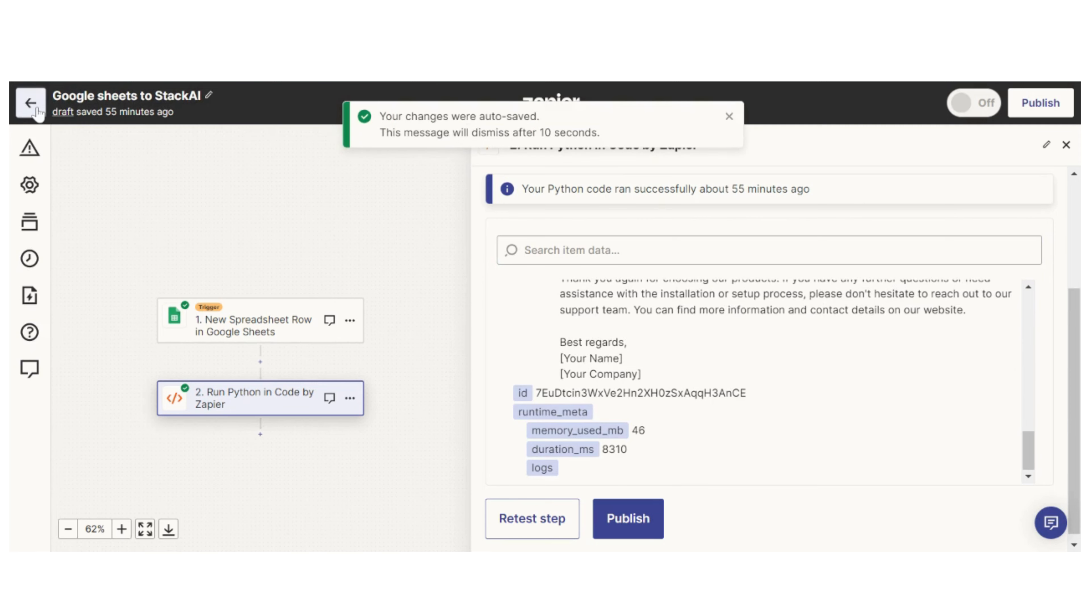
- Return to the Zaps list and create a new Zap
click(37, 111)
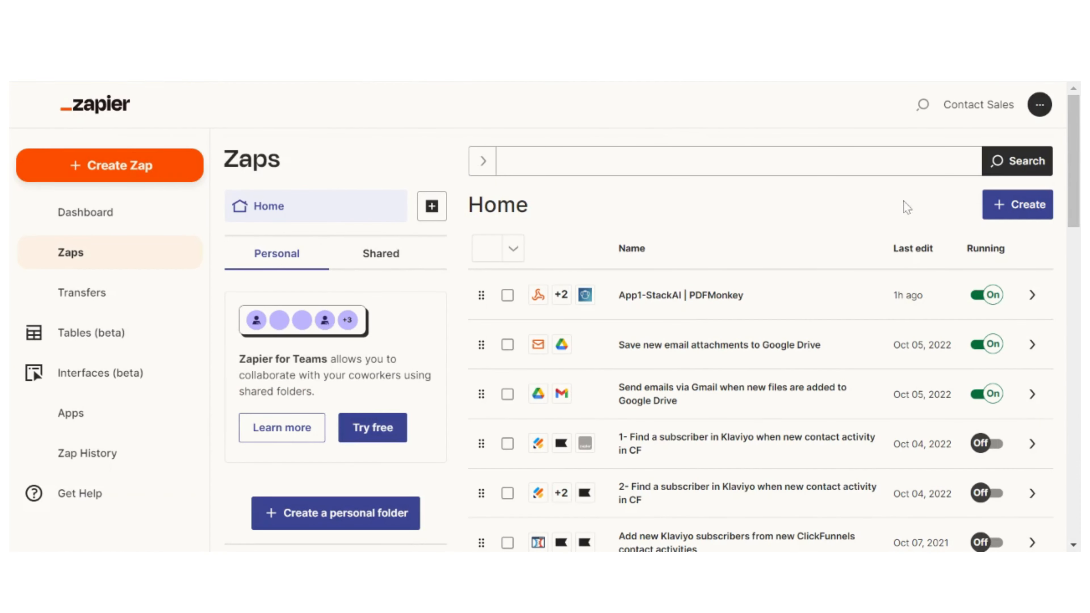
click(1021, 205)
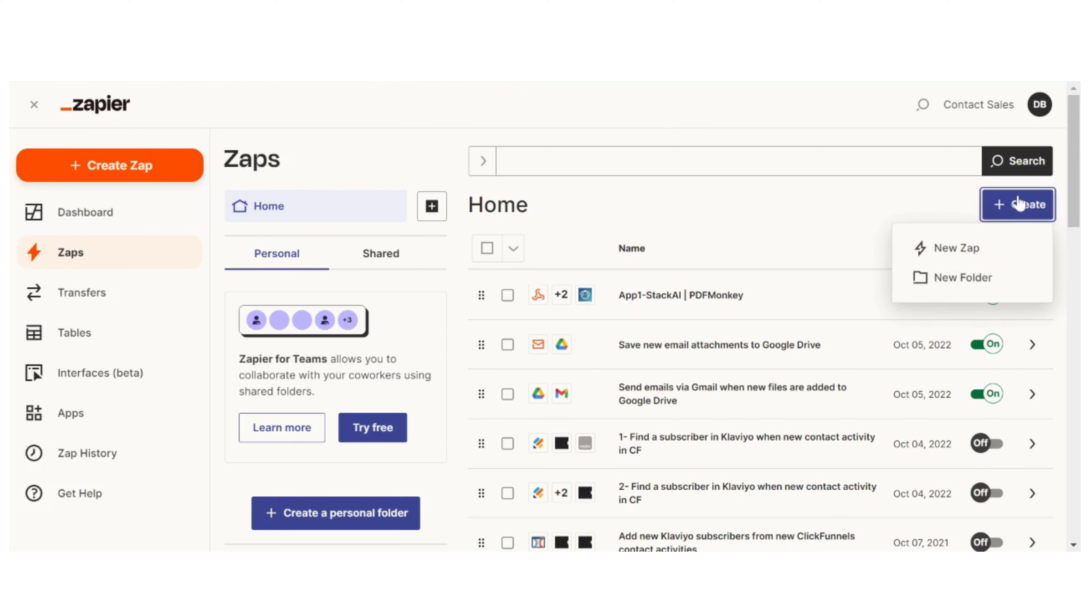
click(948, 253)
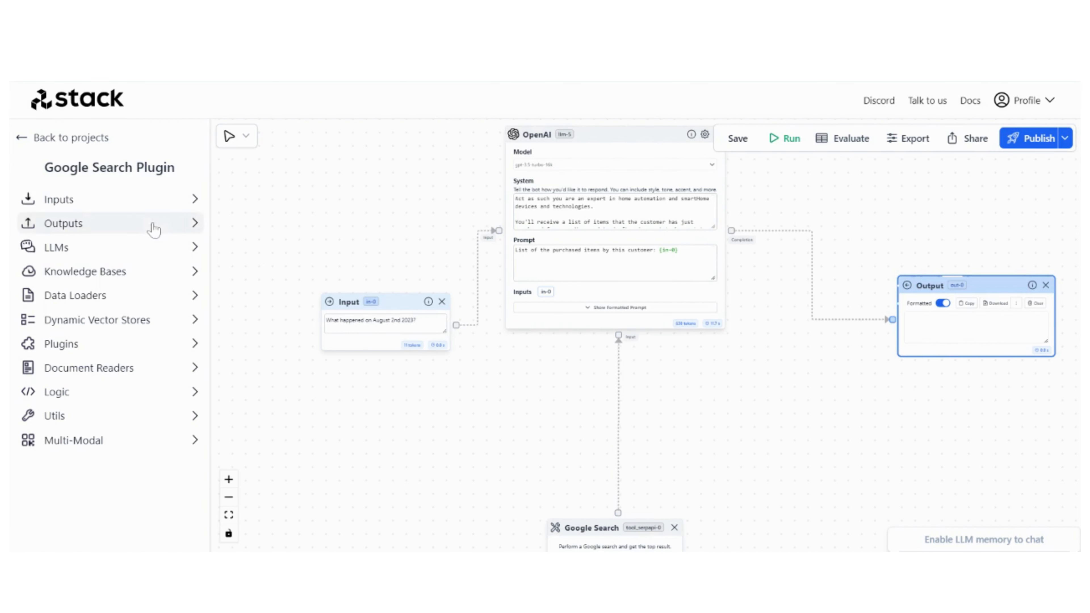
- Switch to the Stack AI workflow, add a Zapier output action node below the Output node, and remove the Output node
click(189, 225)
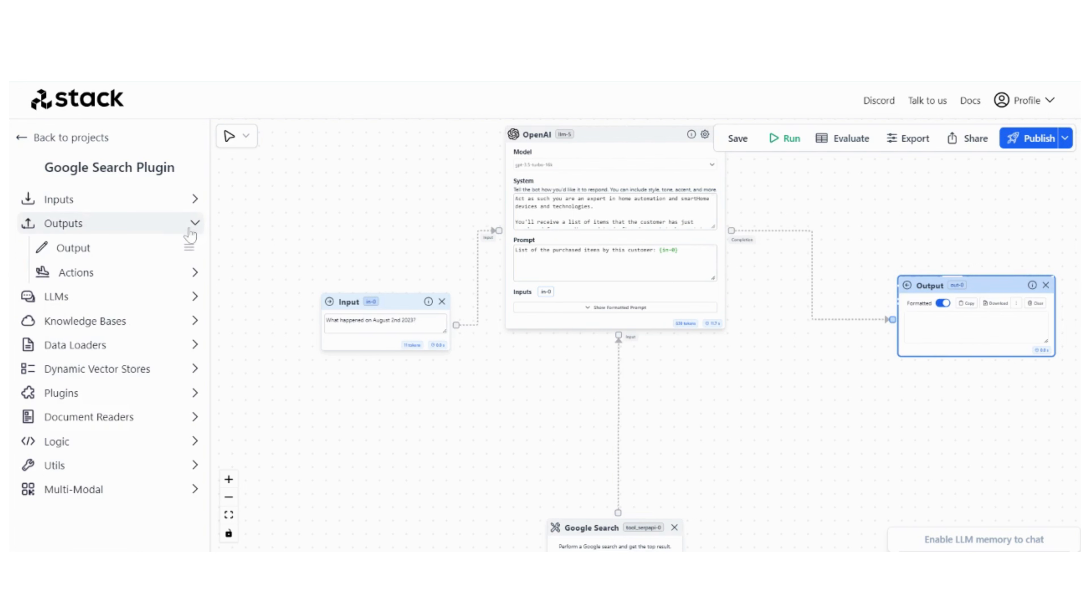
click(193, 272)
click(103, 350)
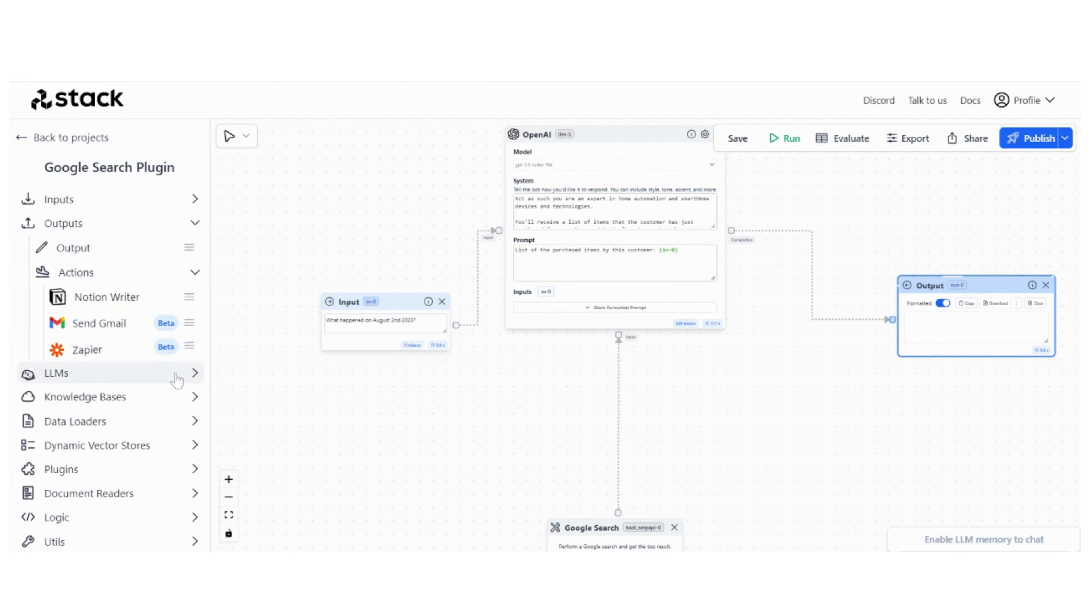
drag(817, 386, 745, 428)
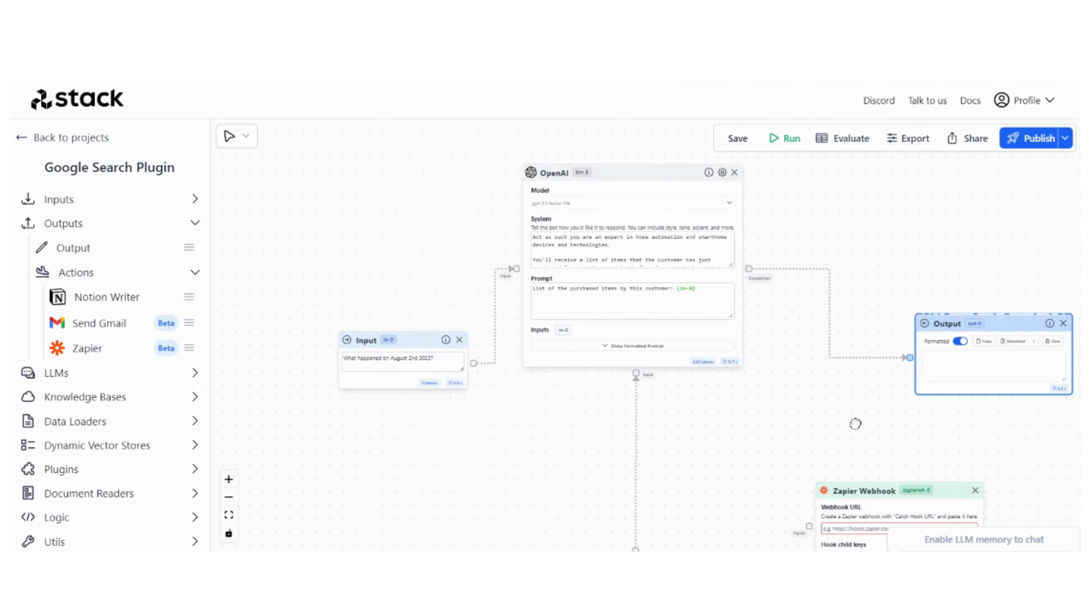
drag(856, 426, 854, 409)
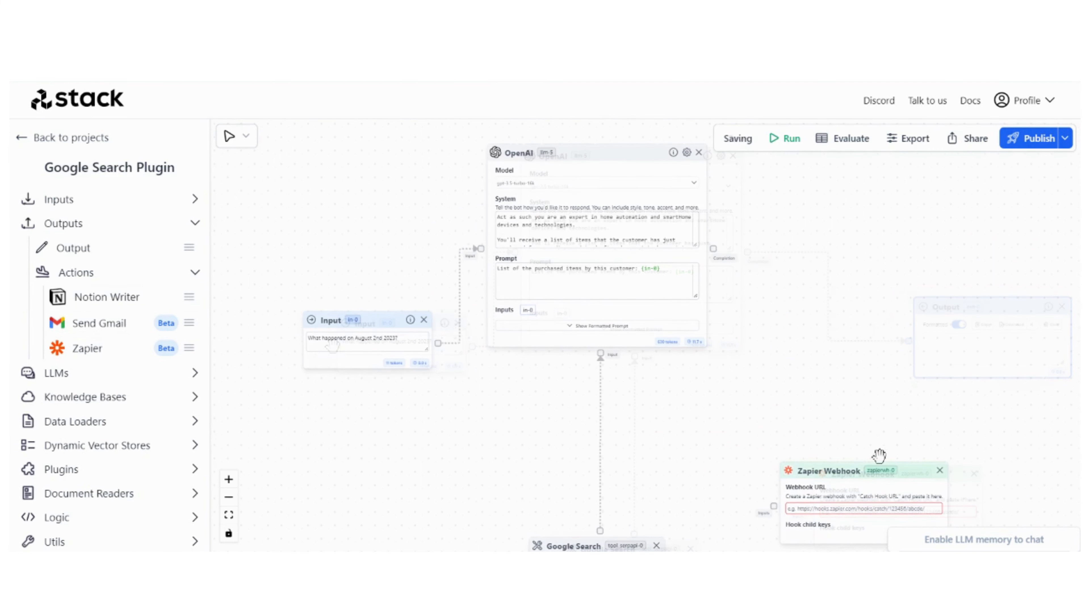
- Place the Zapier Webhook node beside the OpenAI node and connect the OpenAI completion to its inputs
drag(878, 471, 920, 294)
scroll(744, 255, up, 4)
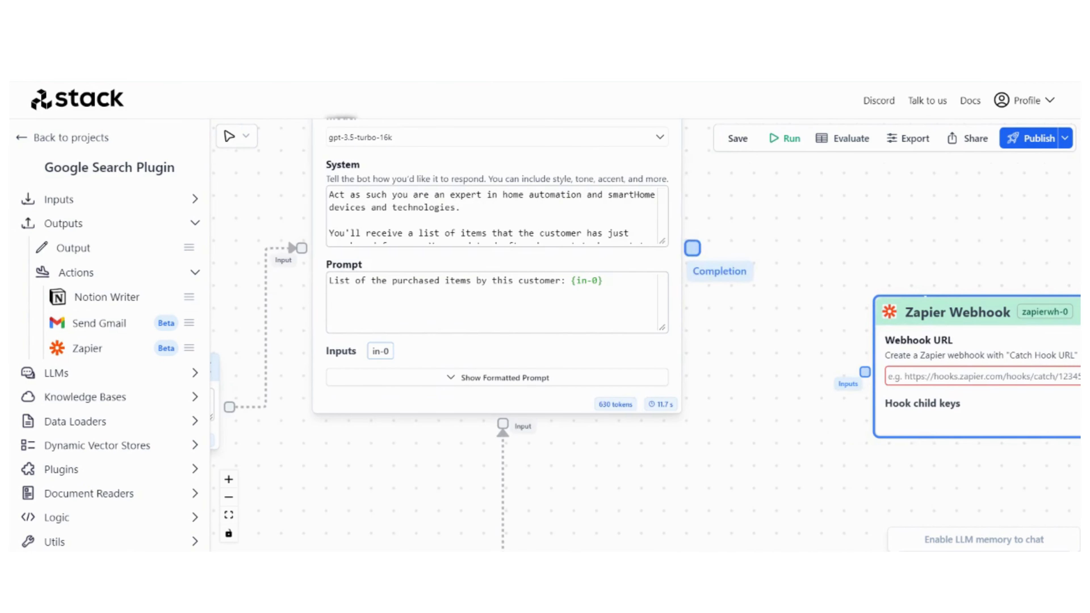
drag(693, 247, 865, 372)
drag(921, 258, 847, 214)
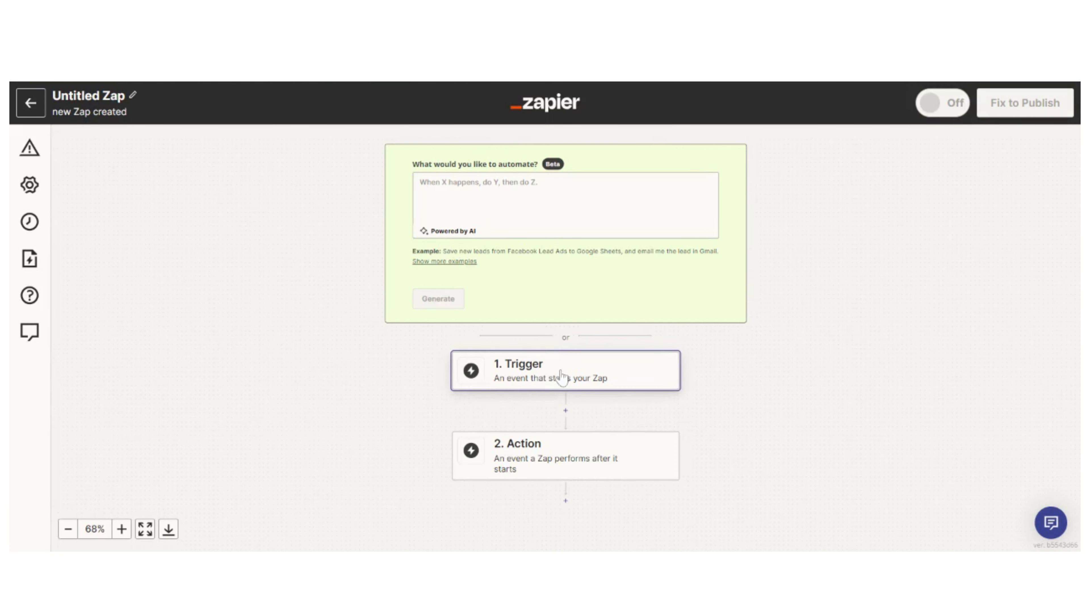
- In the new Zap, set the trigger to Webhooks by Zapier with the Catch Hook event and continue to its test section
click(561, 374)
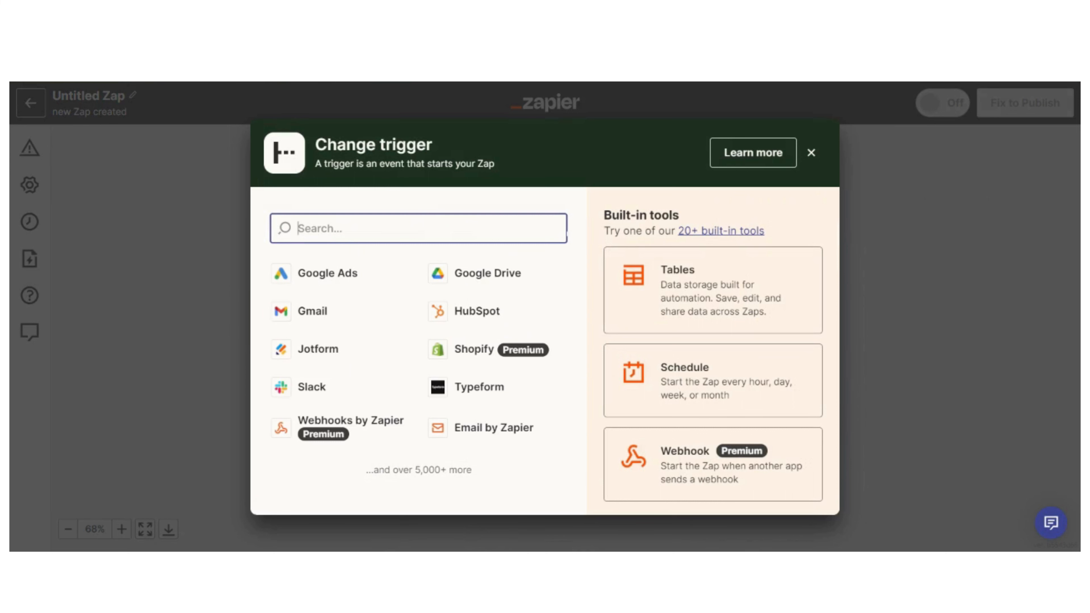
text(webhook)
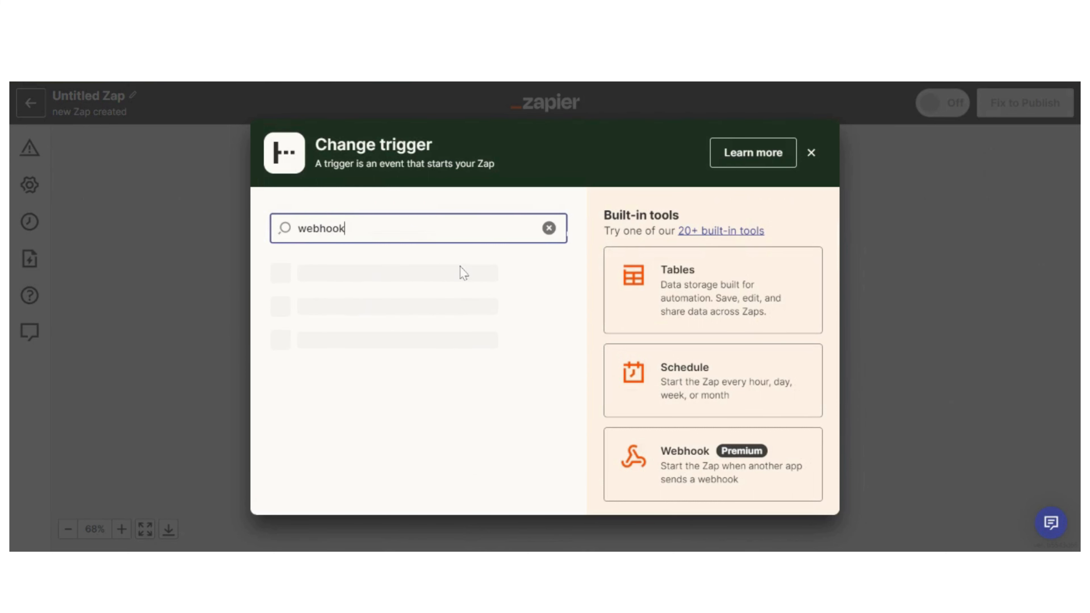
click(355, 296)
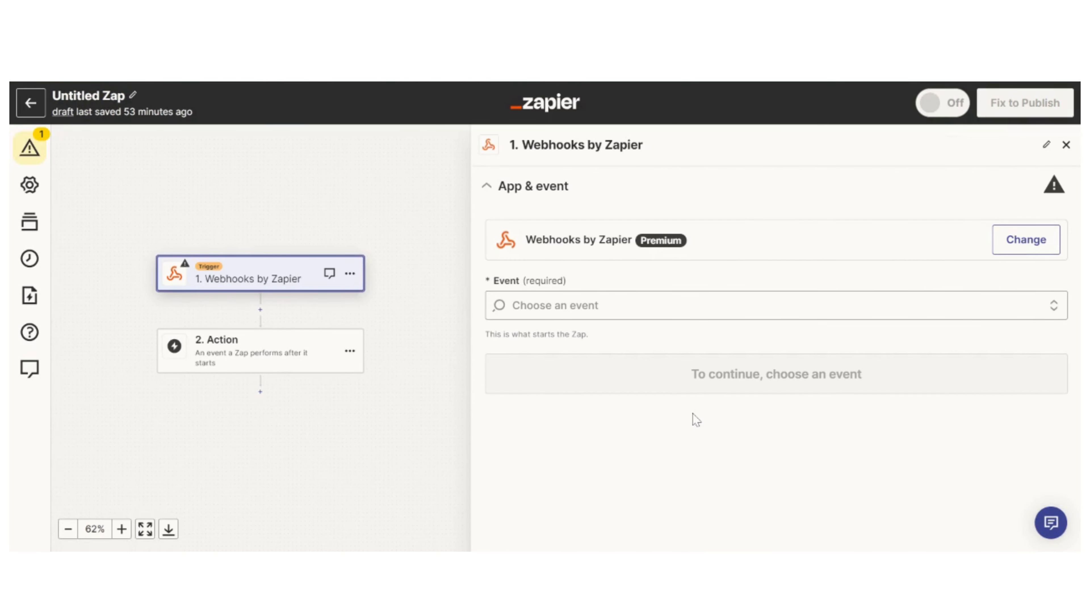
click(686, 305)
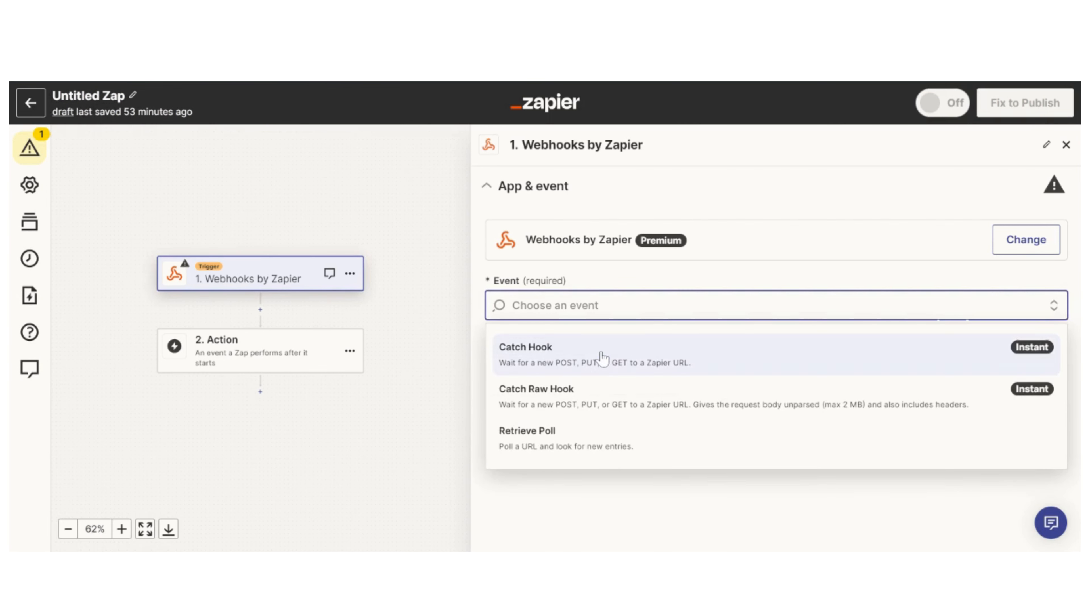
click(603, 359)
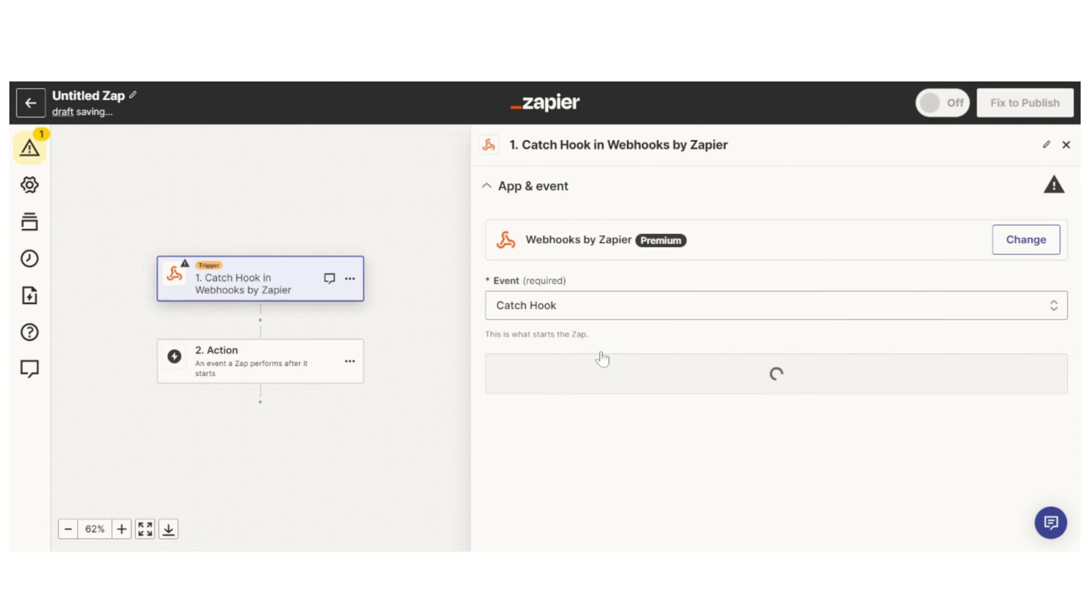
click(644, 382)
click(646, 363)
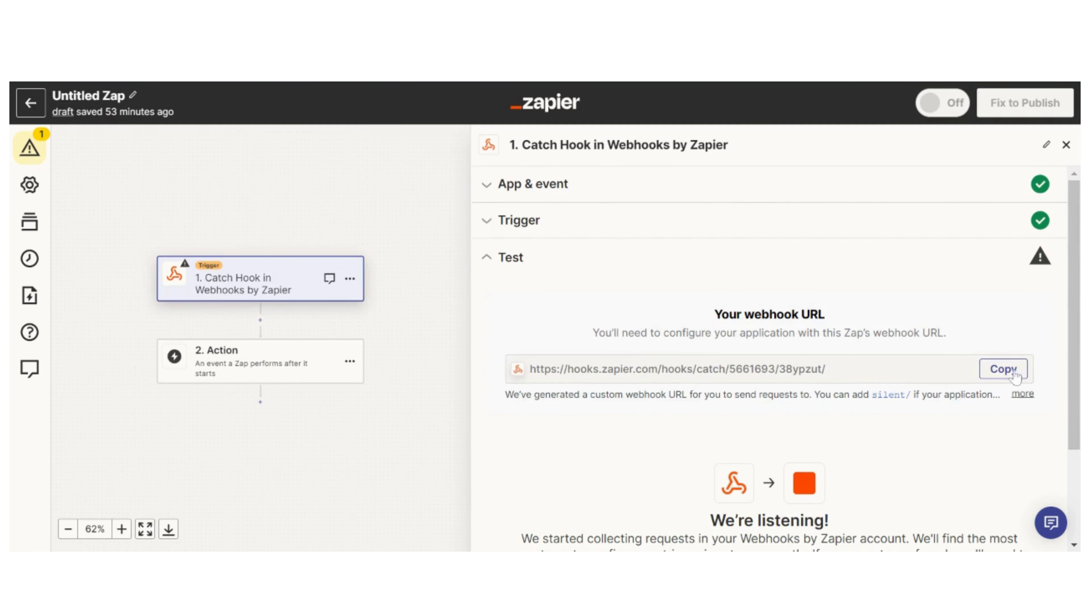
- Copy the Zap's webhook URL into the Webhook URL field of the Zapier Webhook node in Stack AI
click(1014, 372)
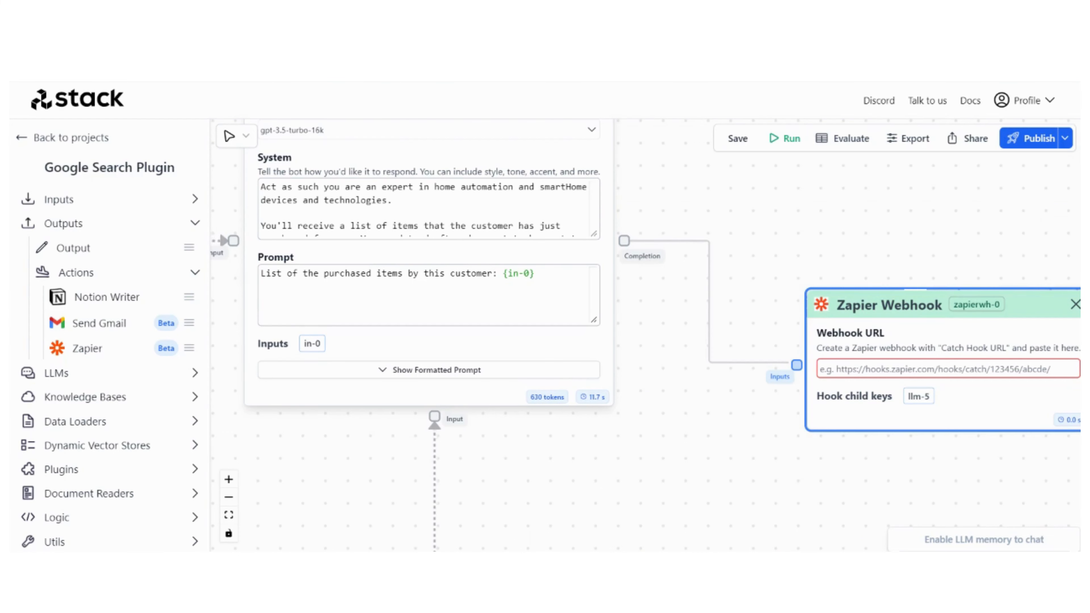
click(948, 369)
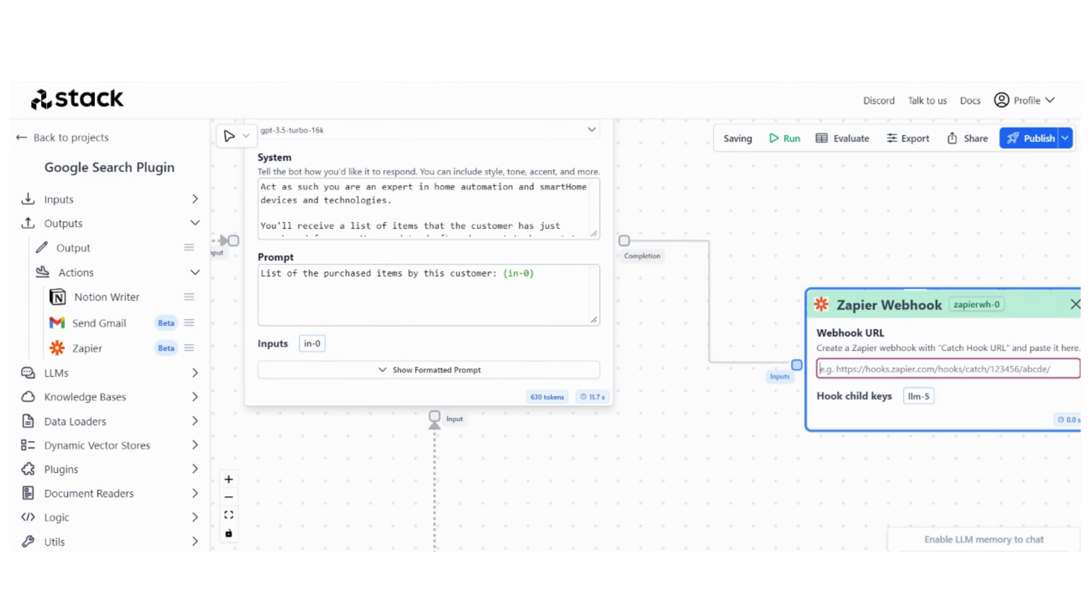
key(ctrl+v)
drag(949, 448, 808, 457)
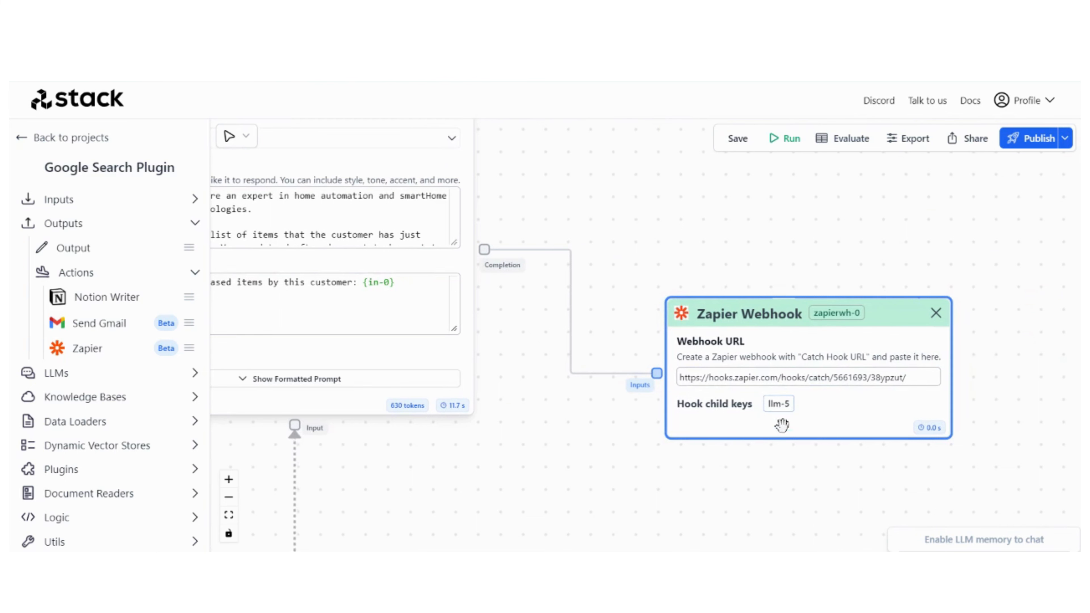
- Set the Catch Hook trigger's child key in Zapier to llm-5 and continue to the test section
key(ctrl+Tab)
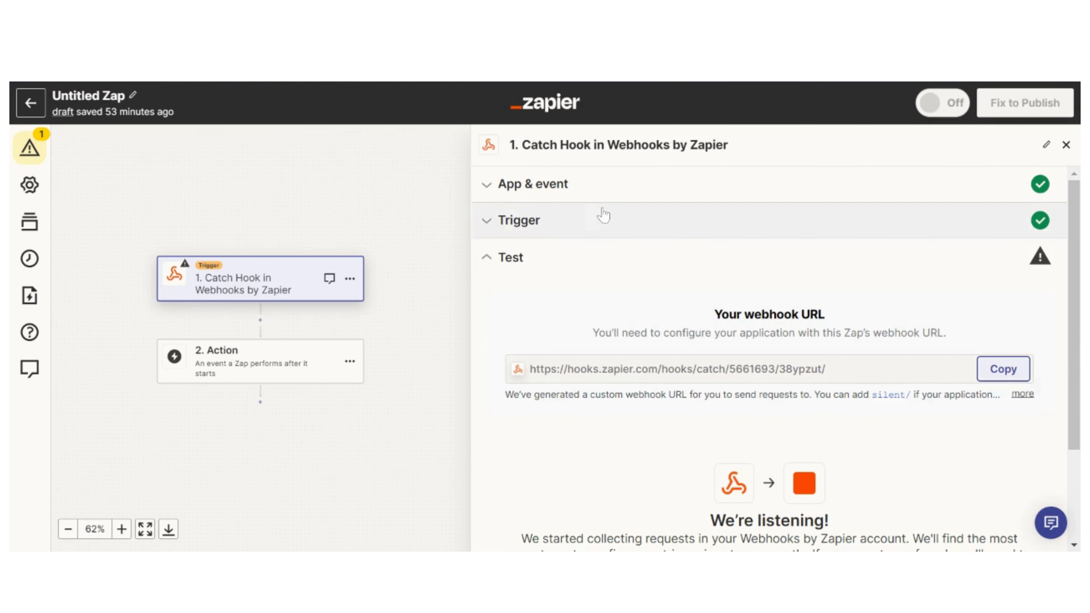
click(601, 217)
click(611, 296)
text(llm)
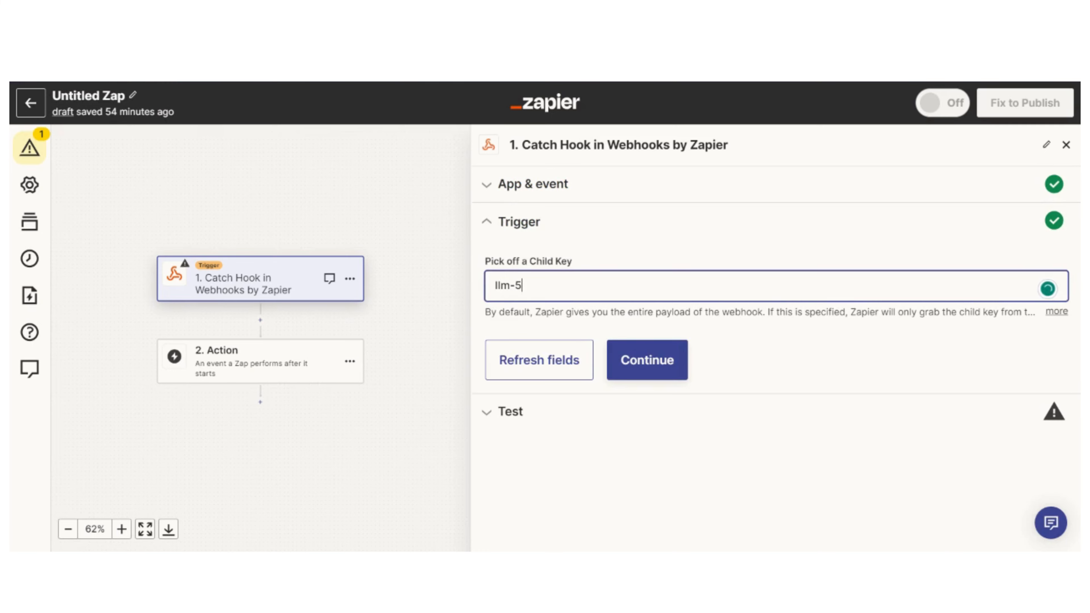
text(-5)
click(664, 365)
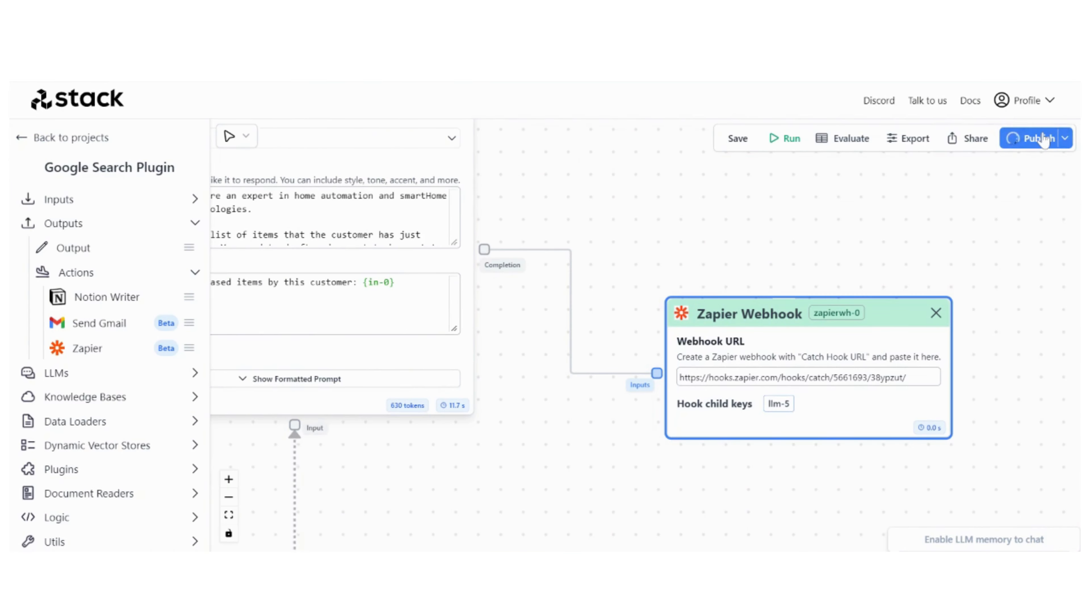
- Publish the Stack AI workflow and replace the Input node's sample question with "Fibaro multisensor, Aeotec smart switch 182"
click(1042, 139)
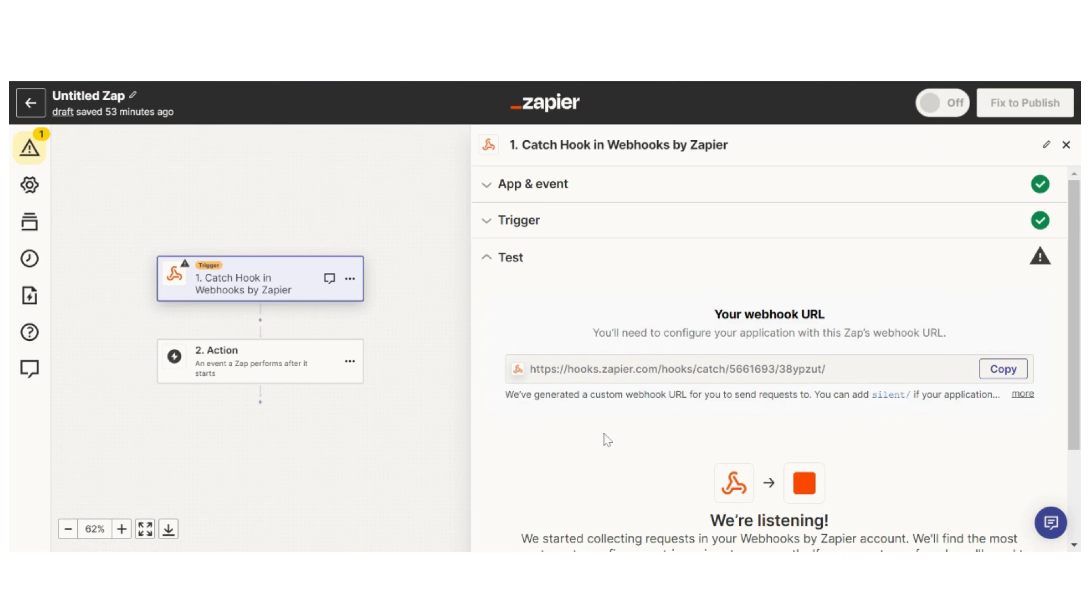
scroll(607, 440, down, 3)
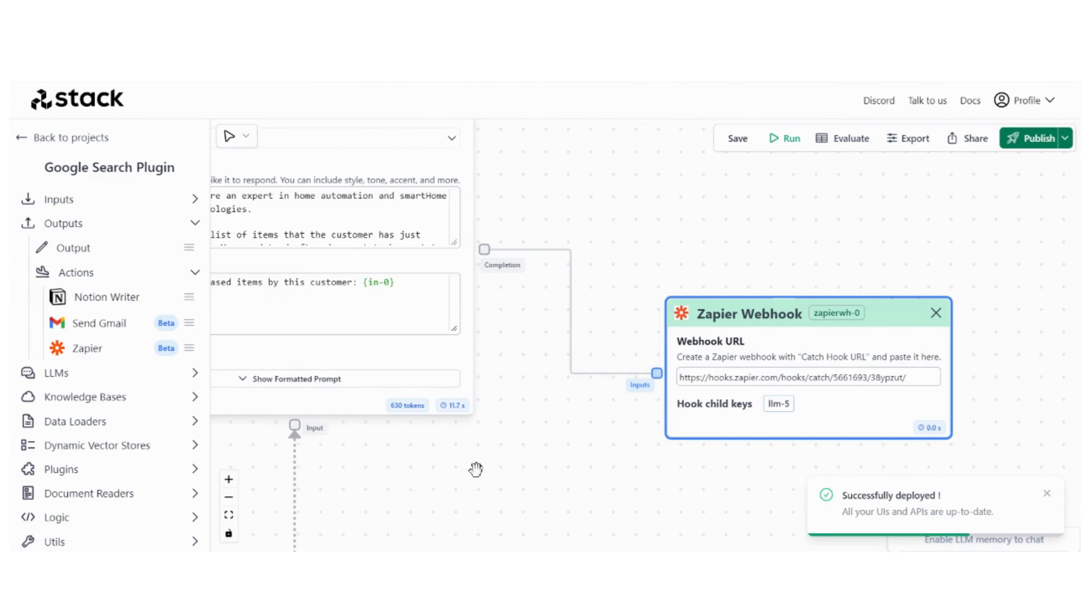
drag(477, 470, 791, 479)
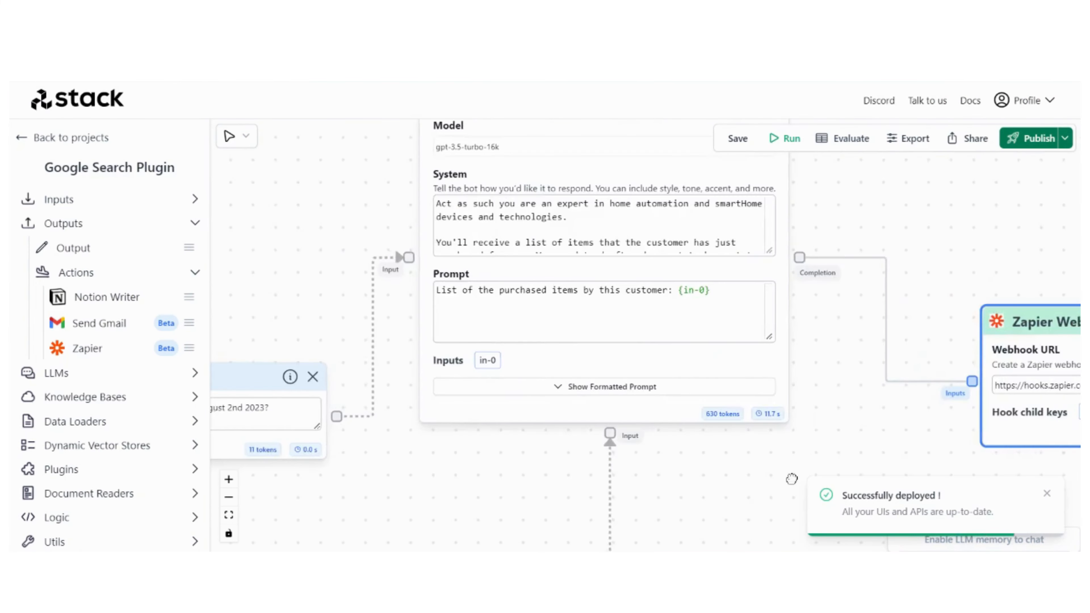
scroll(791, 479, down, 2)
drag(326, 338, 431, 222)
scroll(370, 328, up, 3)
click(463, 303)
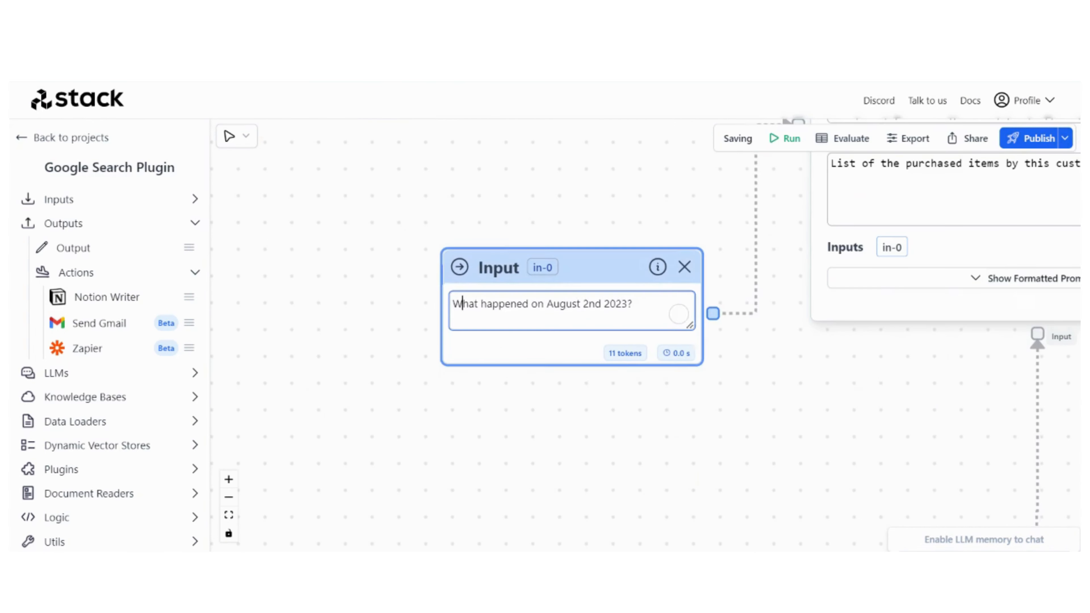
key(ctrl+a)
key(ctrl+v)
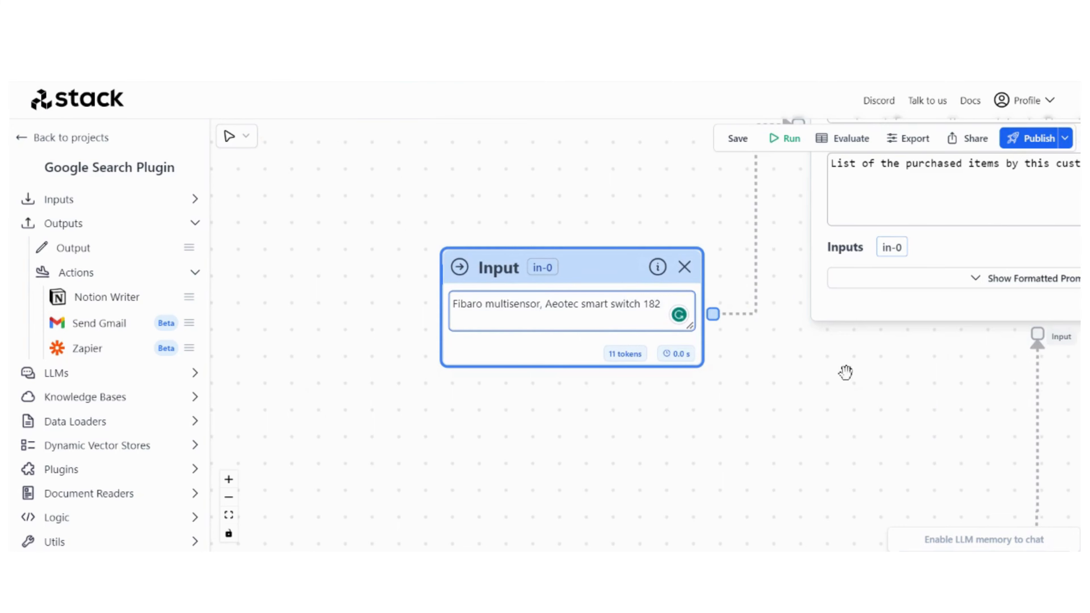
- Run the Stack AI workflow to send the OpenAI completion to the Zapier webhook
drag(869, 389, 735, 413)
scroll(741, 425, down, 3)
drag(935, 450, 744, 451)
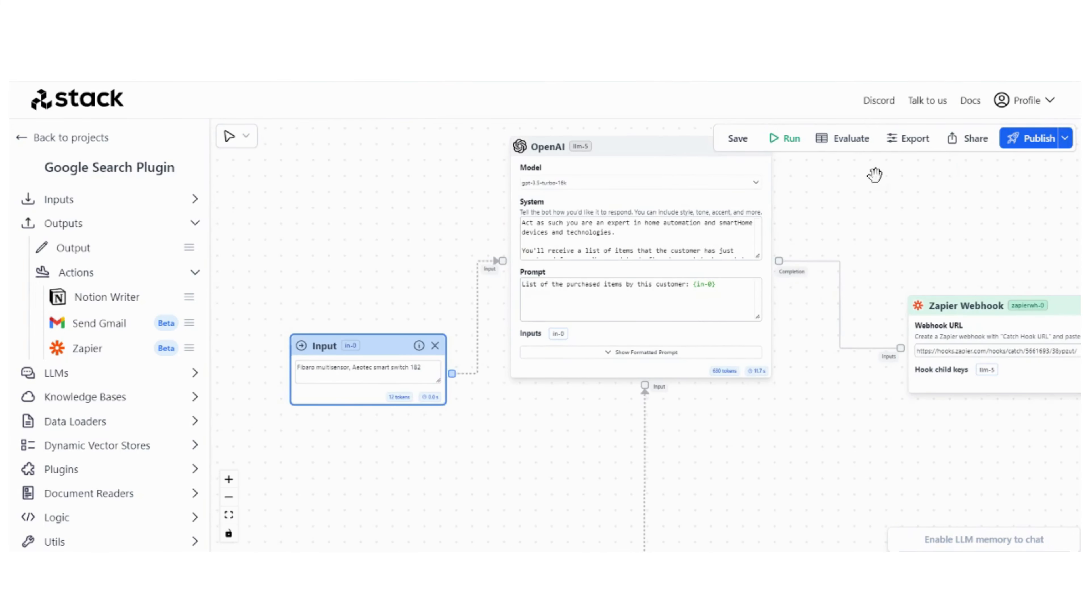
click(784, 139)
drag(941, 210, 852, 219)
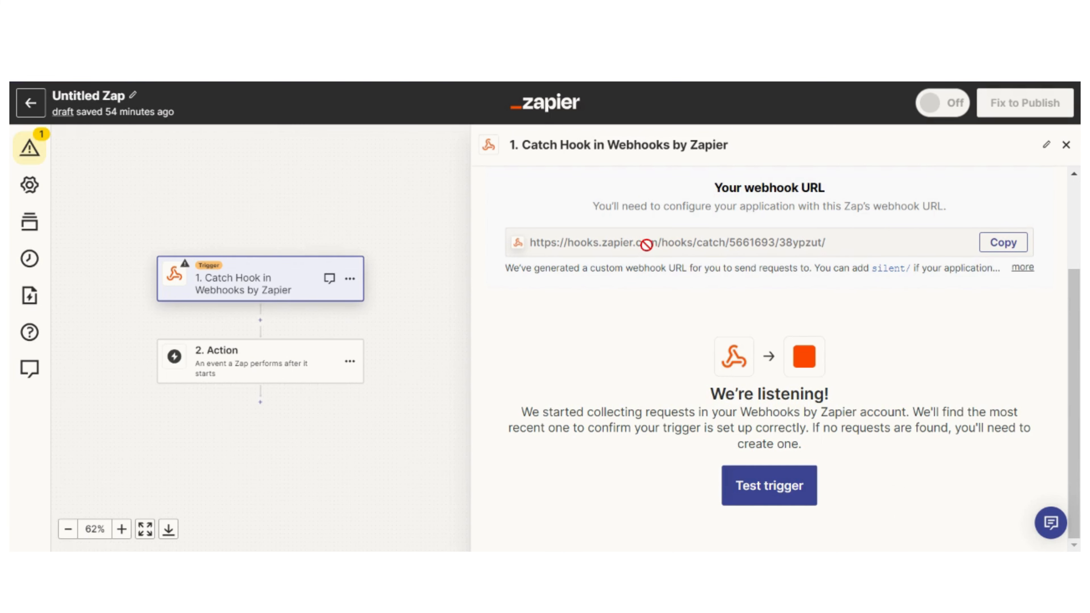
- Test the Catch Hook trigger in Zapier and review the llm-5 text in the received request
click(764, 489)
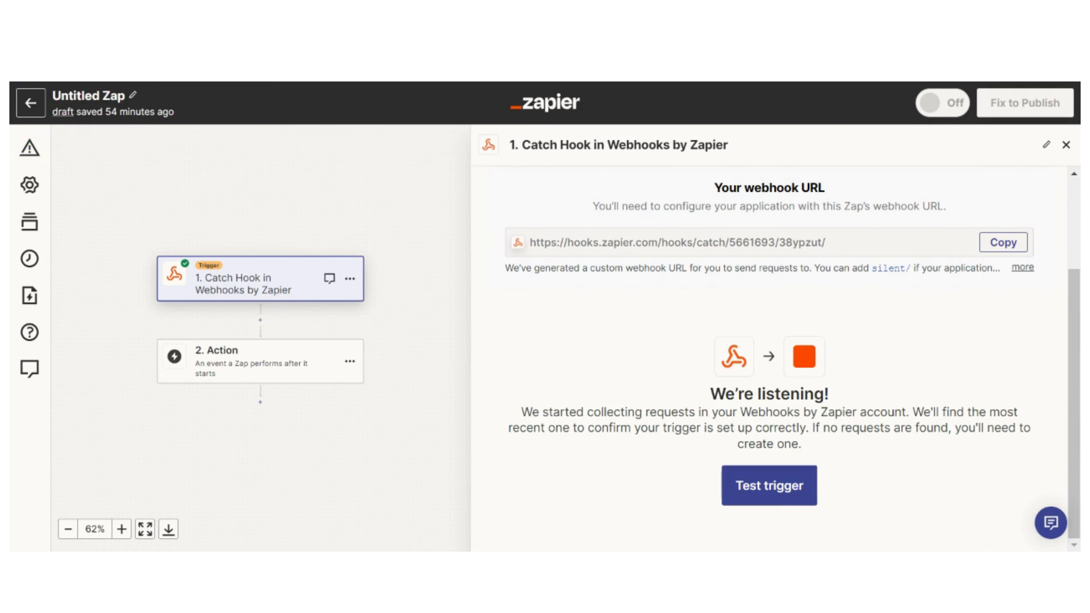
scroll(648, 447, down, 3)
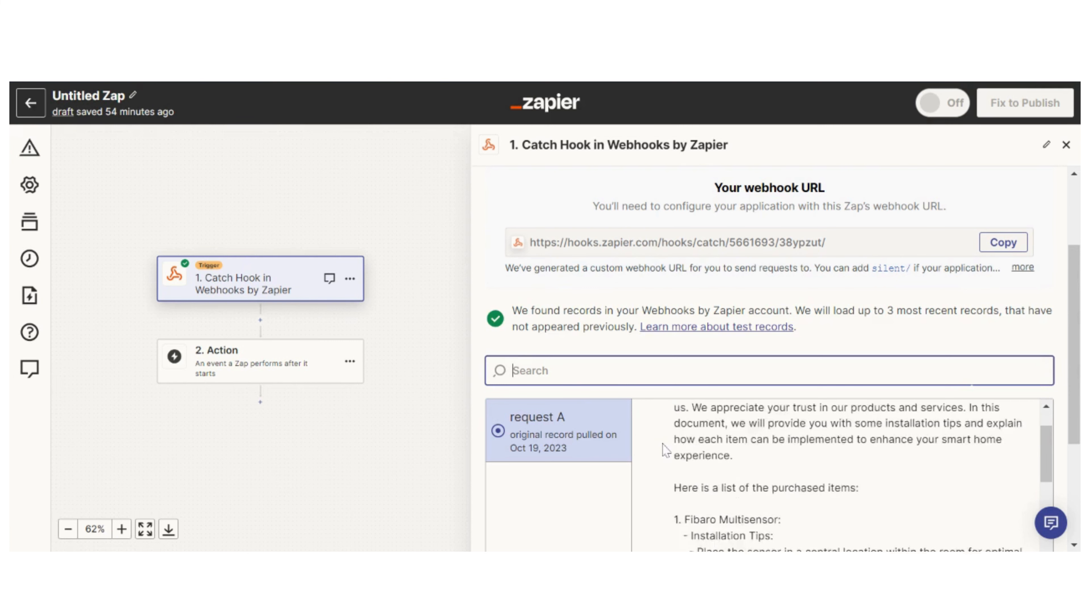
scroll(665, 448, up, 3)
scroll(693, 353, down, 2)
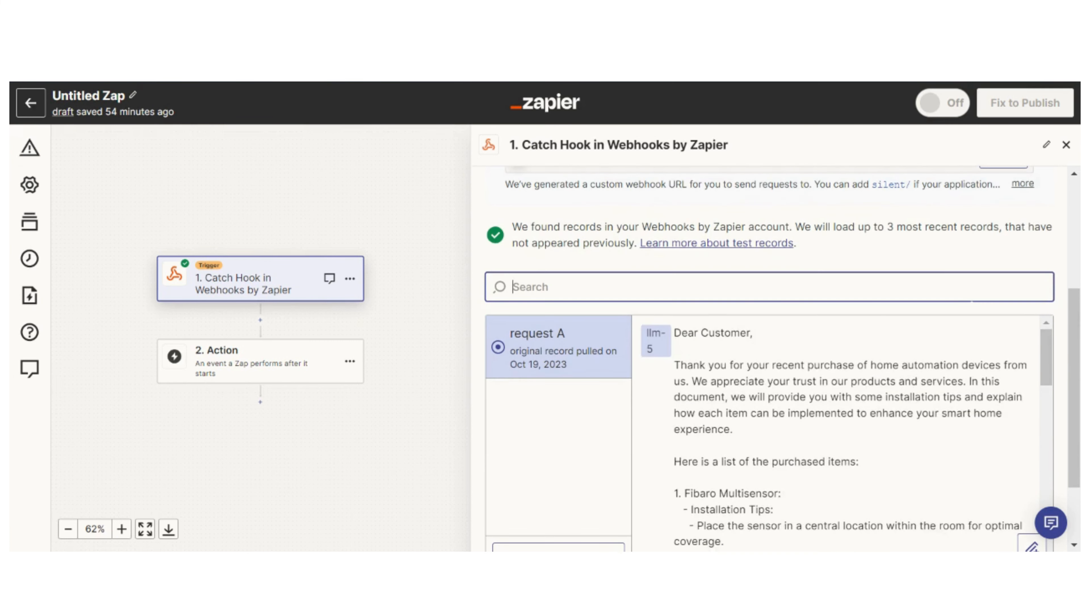
scroll(694, 353, down, 5)
scroll(1019, 443, up, 5)
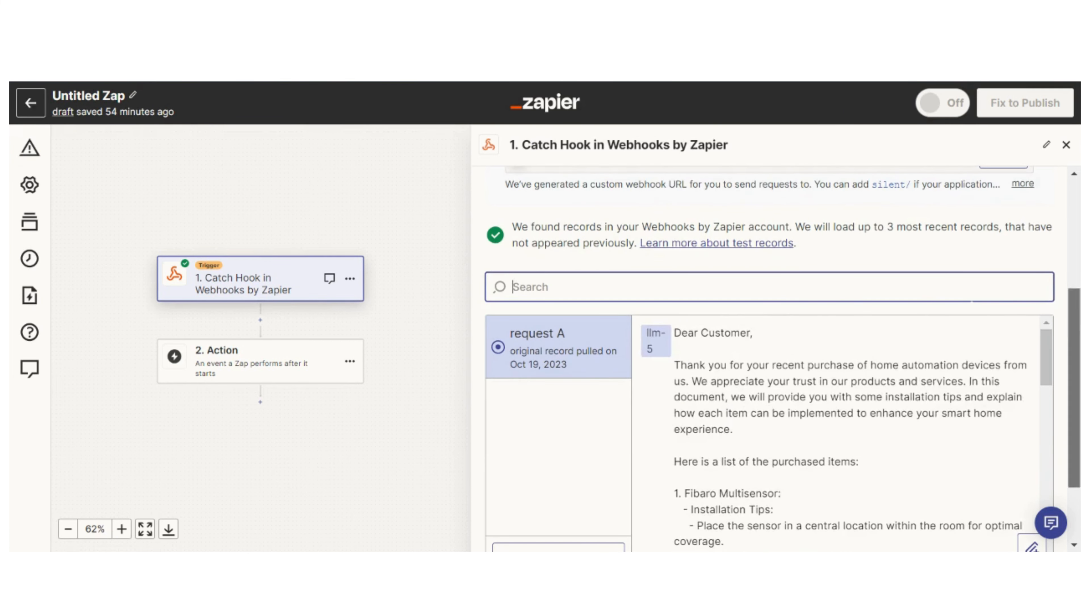
scroll(747, 445, down, 2)
scroll(759, 393, down, 10)
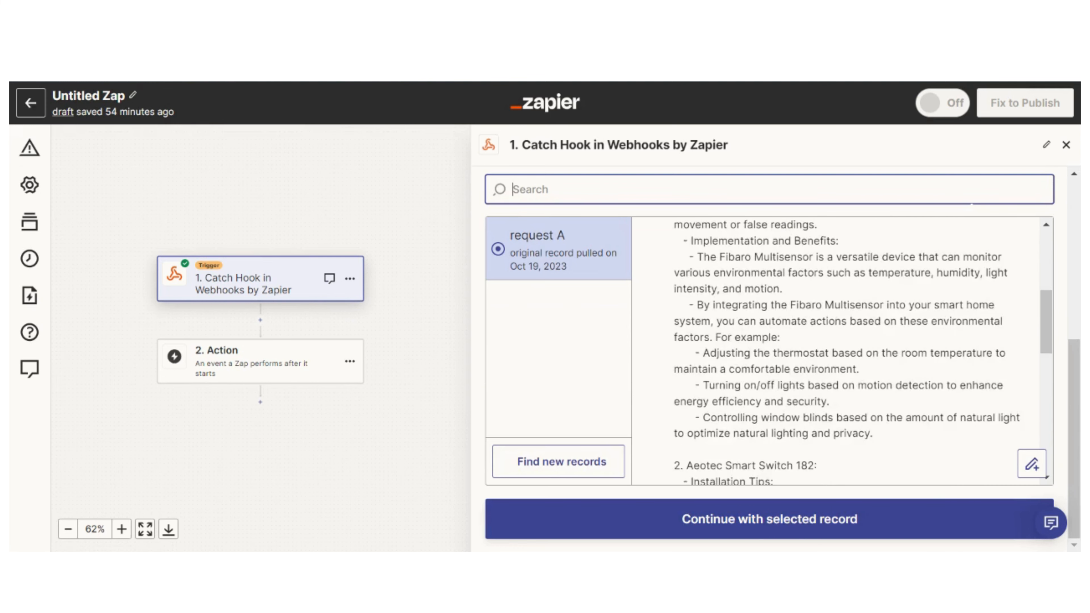
- Search the Zap's action apps for pdf and choose PDFMonkey as the second step
scroll(758, 392, down, 4)
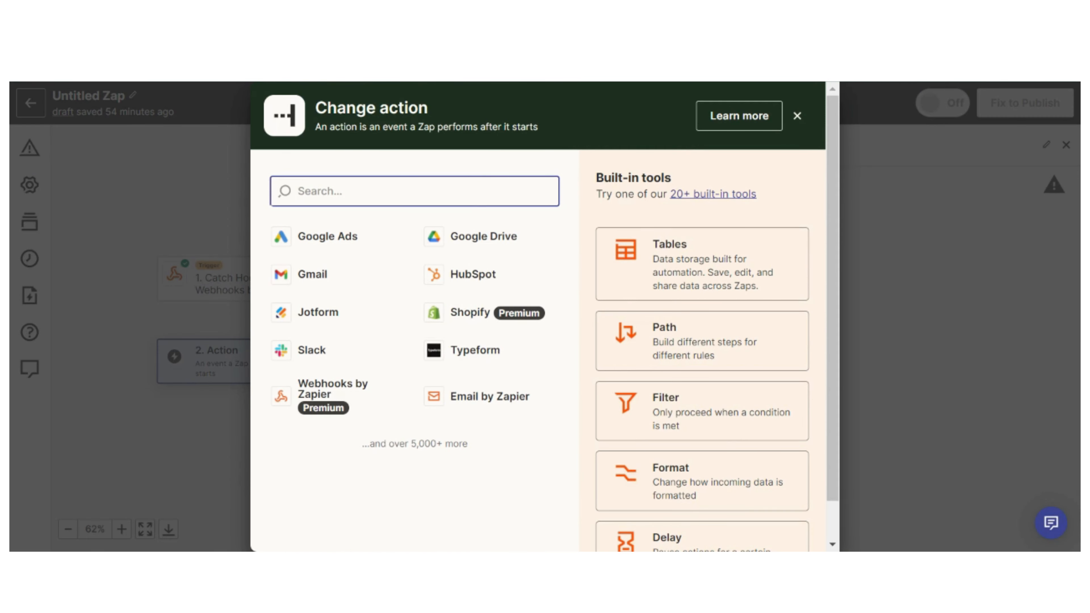
text(ped)
key(BackSpace)
key(BackSpace)
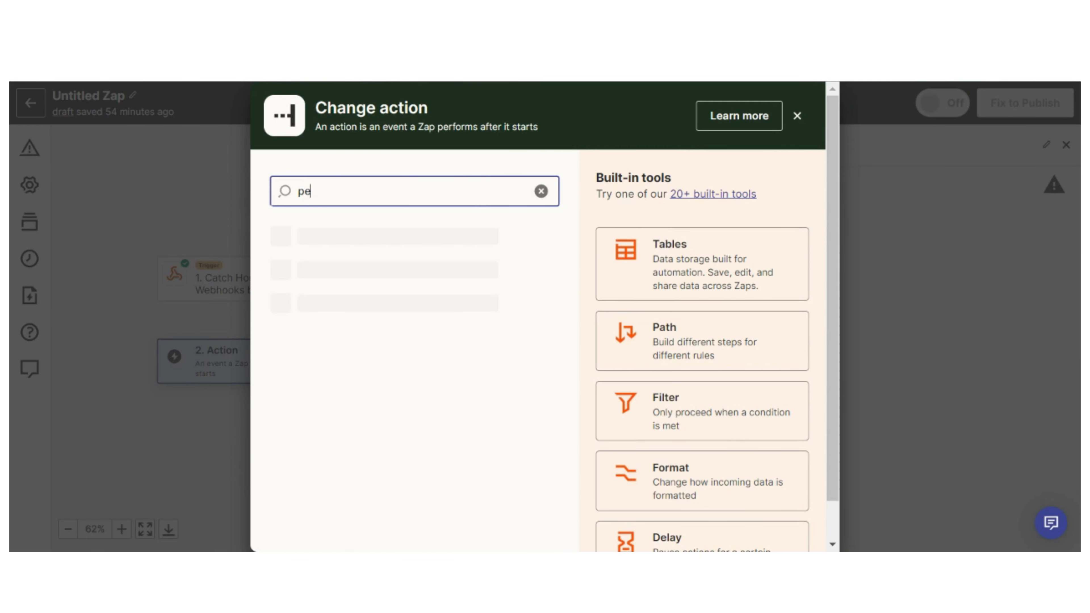
text(df)
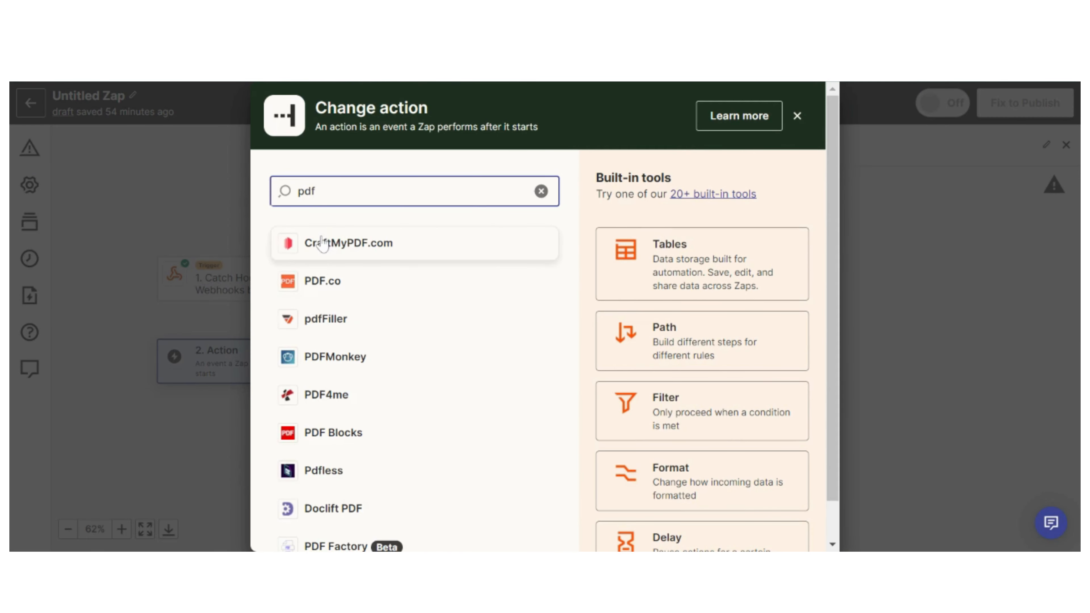
click(347, 357)
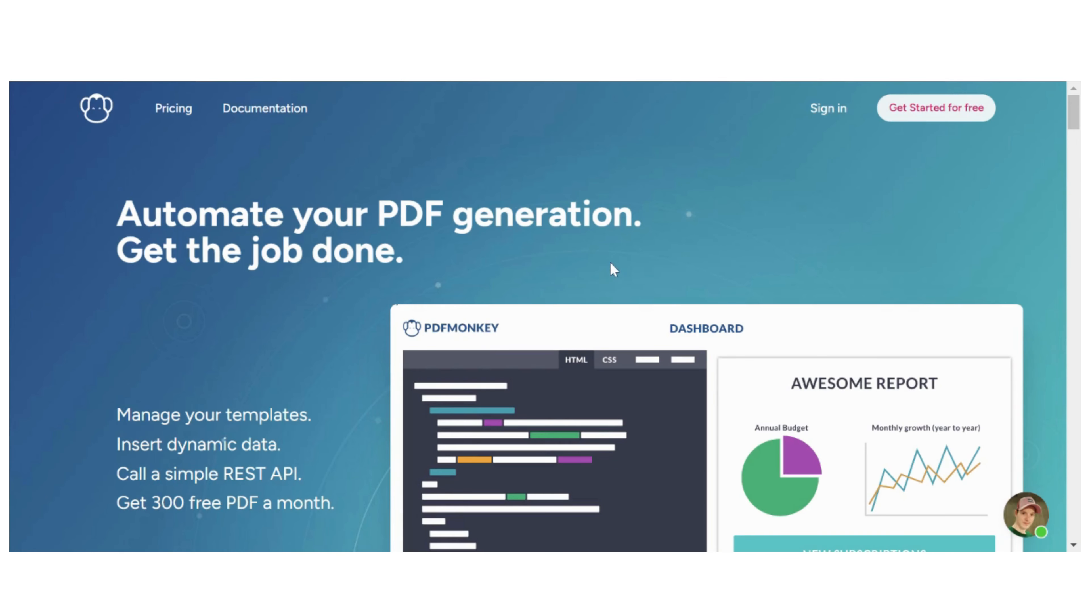
- Sign in to PDFMonkey and create a template named tesst in Code edition mode from the Blank master template
click(814, 123)
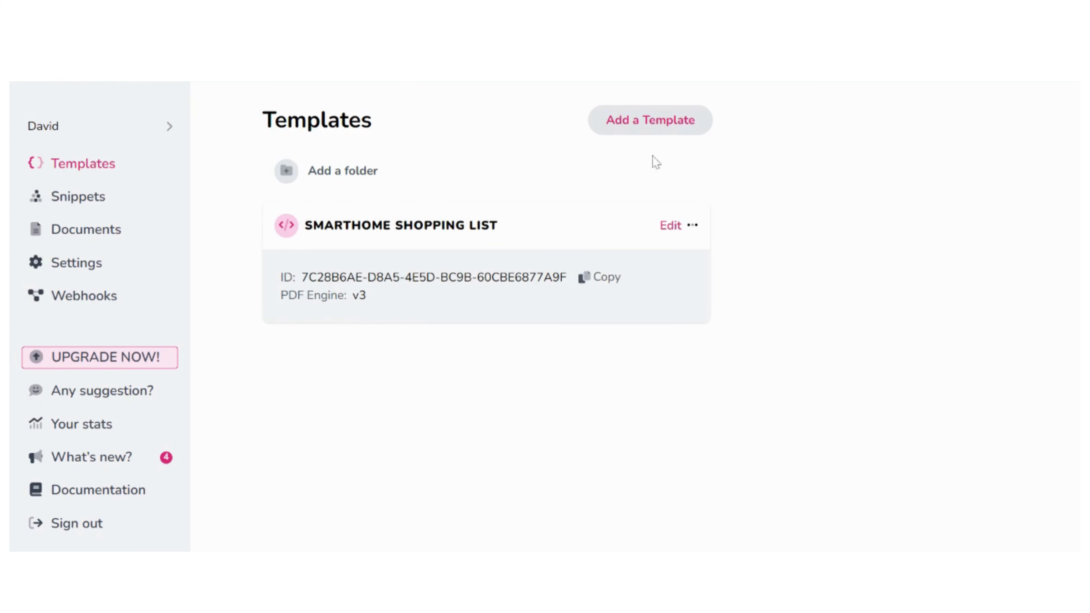
click(659, 130)
click(370, 248)
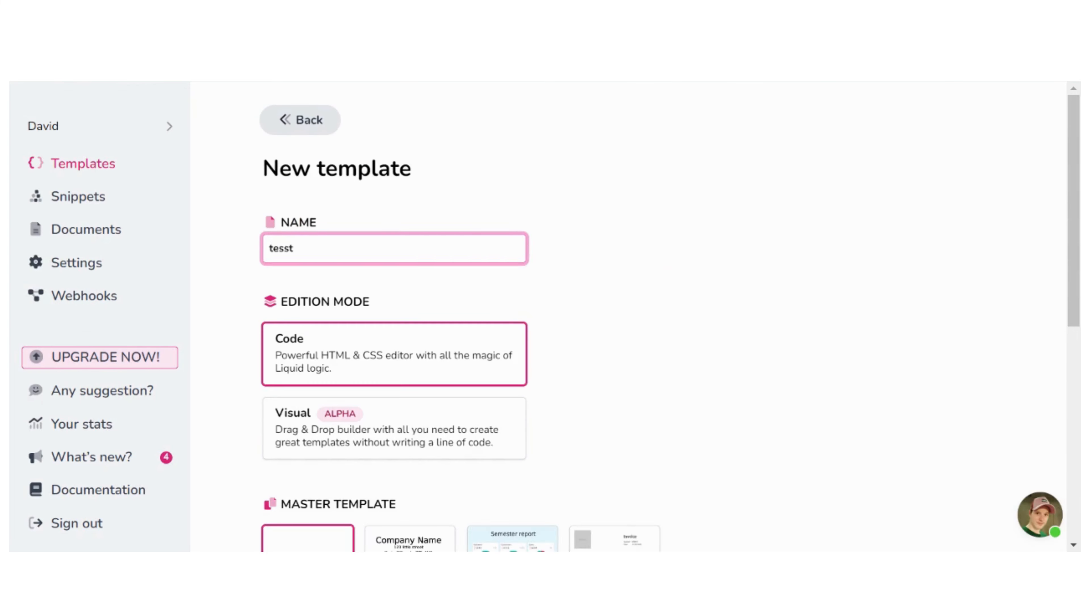
scroll(424, 234, down, 4)
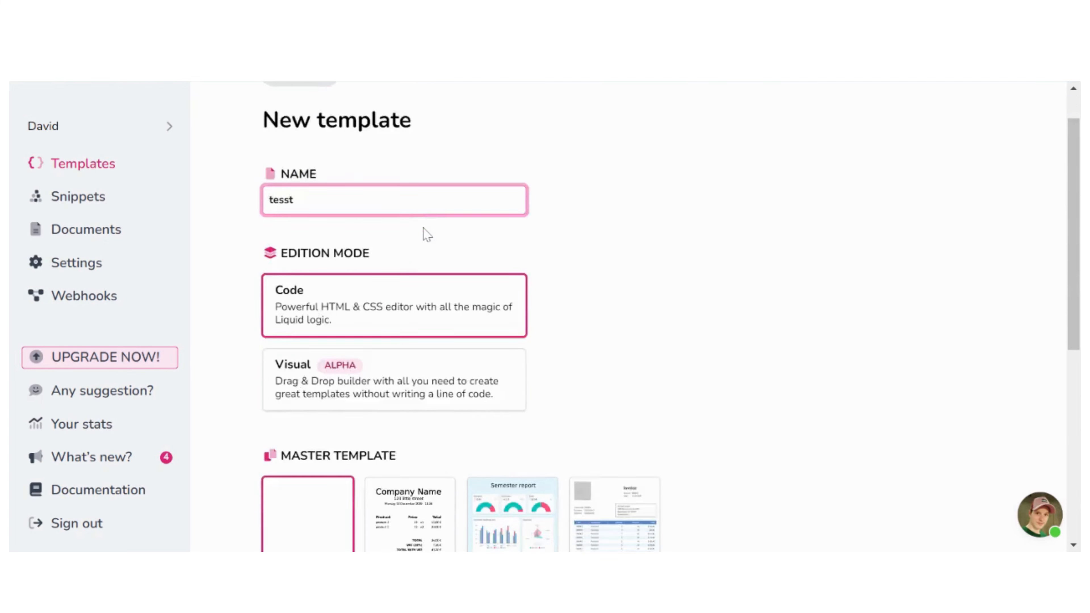
click(393, 203)
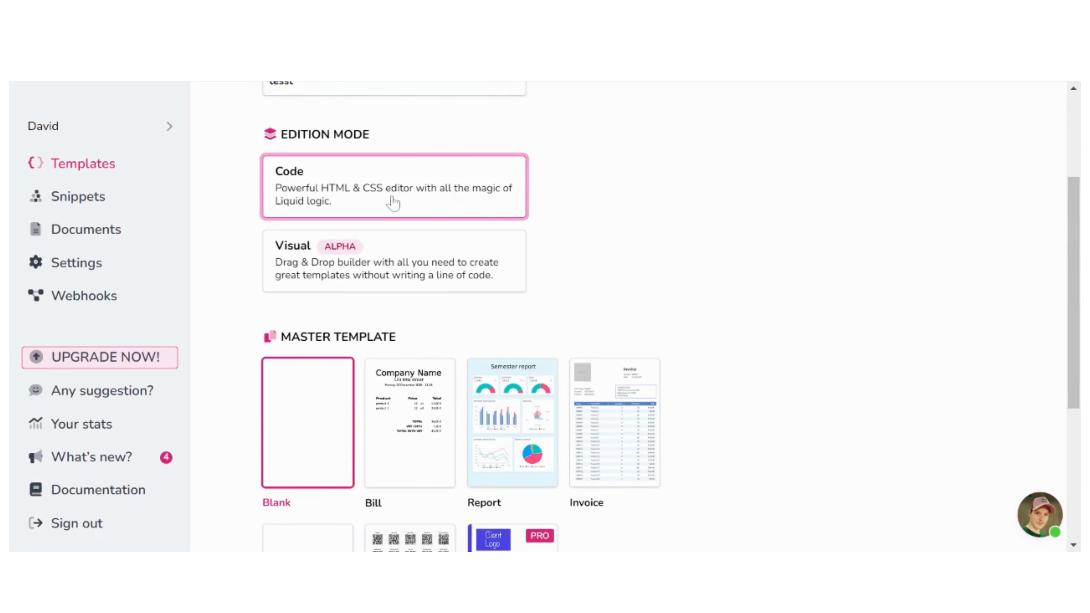
scroll(351, 203, down, 4)
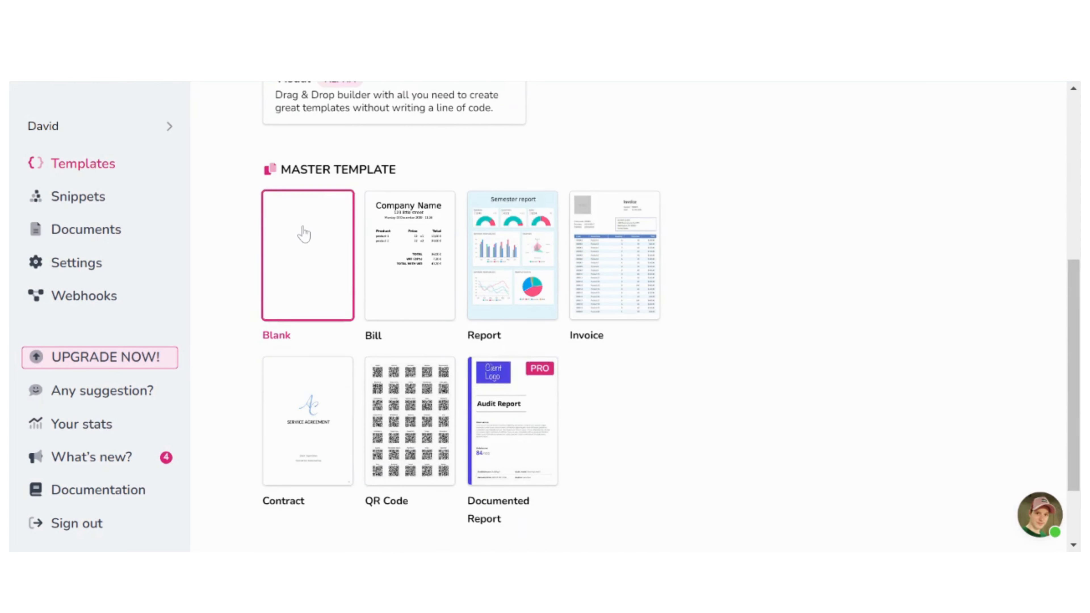
scroll(304, 234, down, 2)
click(324, 488)
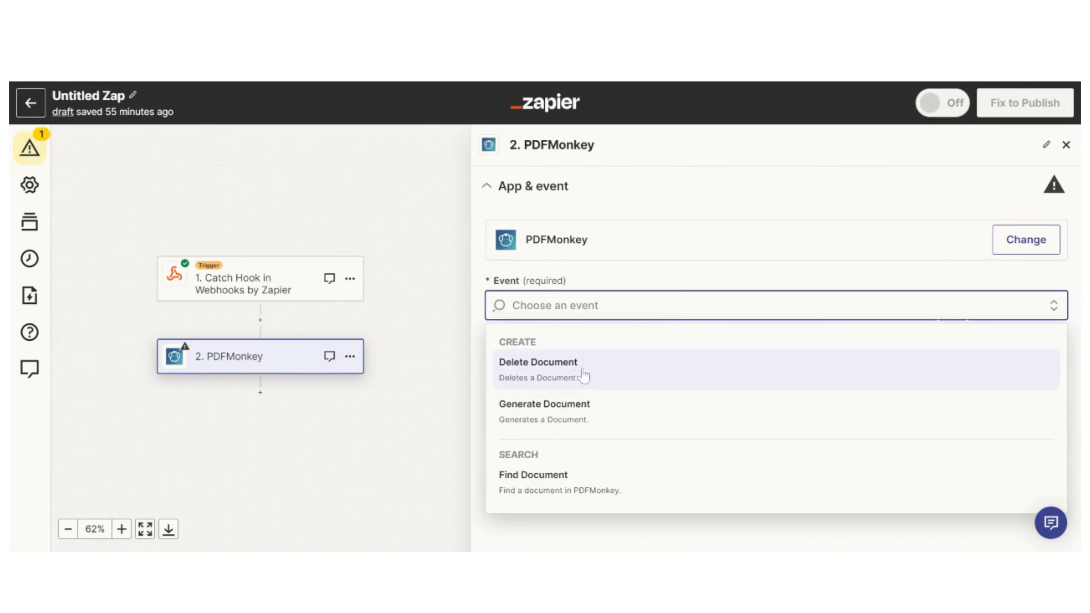
- In Zapier, set the PDFMonkey action's event to Generate Document with the connected account and select the Vesternet workspace
click(567, 402)
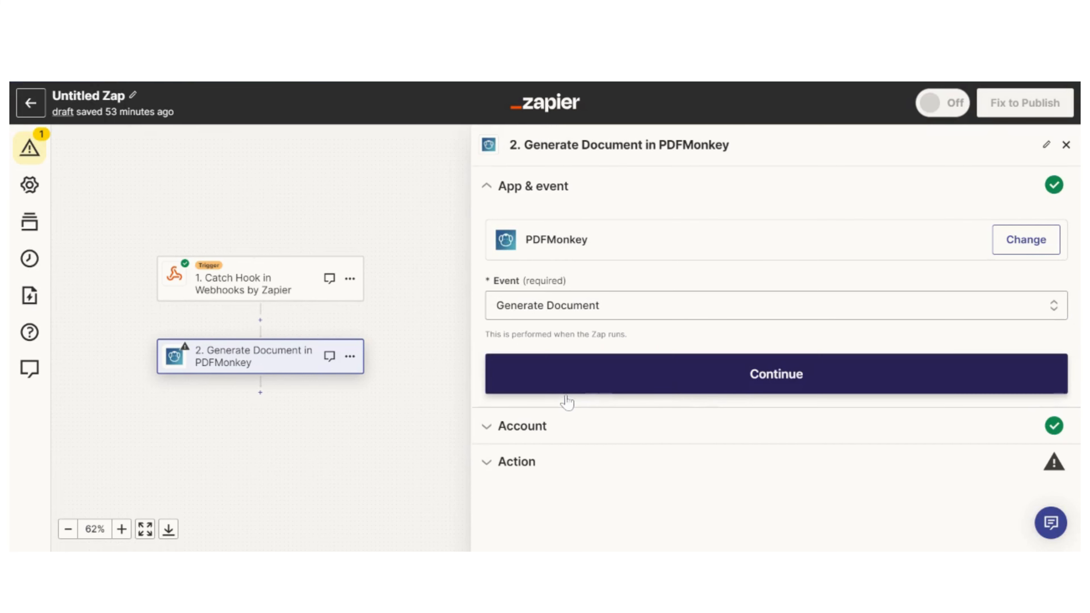
click(741, 382)
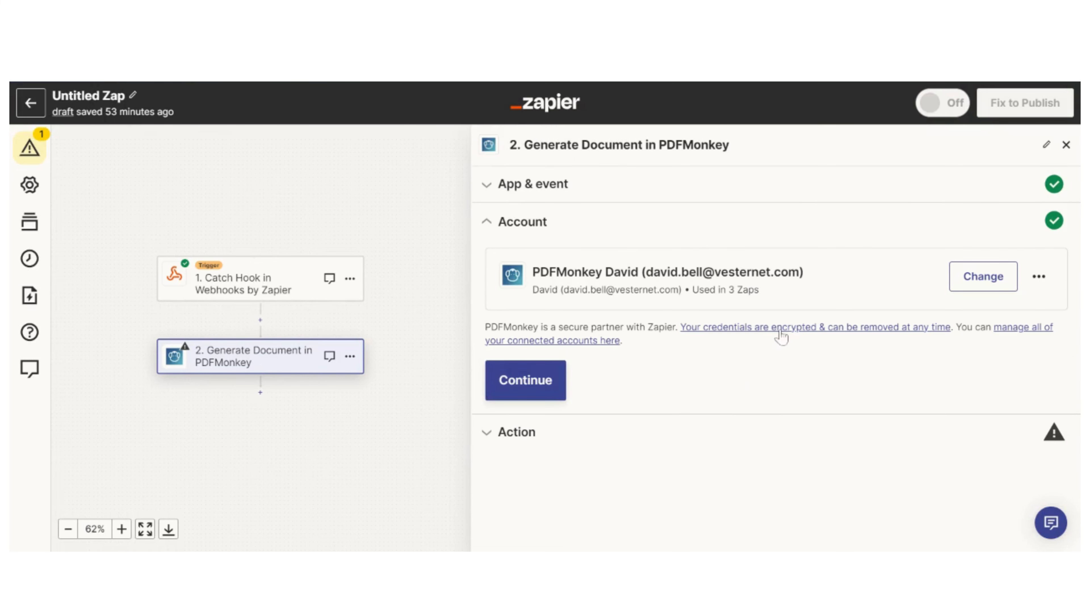
click(549, 394)
click(586, 326)
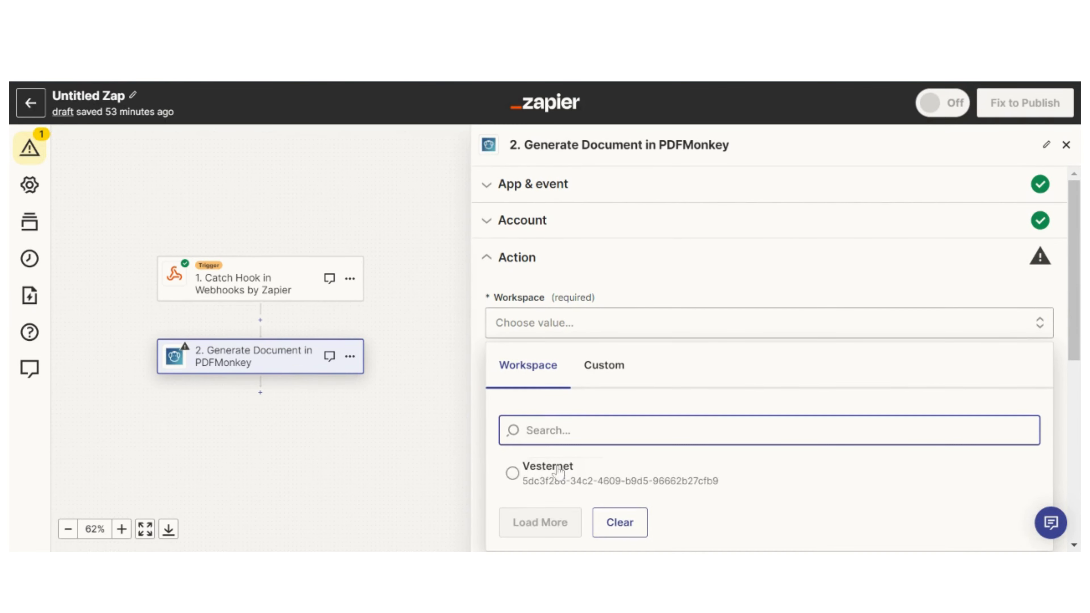
click(560, 470)
- Map a document data field named yourdocument to the Catch Hook's Llm 5 value and continue to the test section
scroll(562, 344, down, 5)
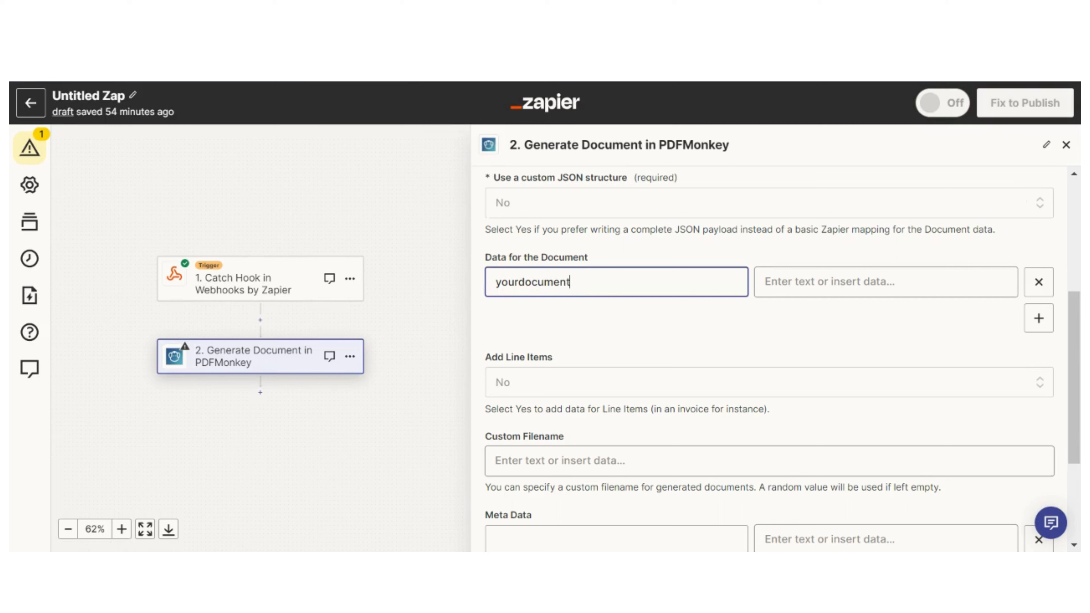
click(785, 283)
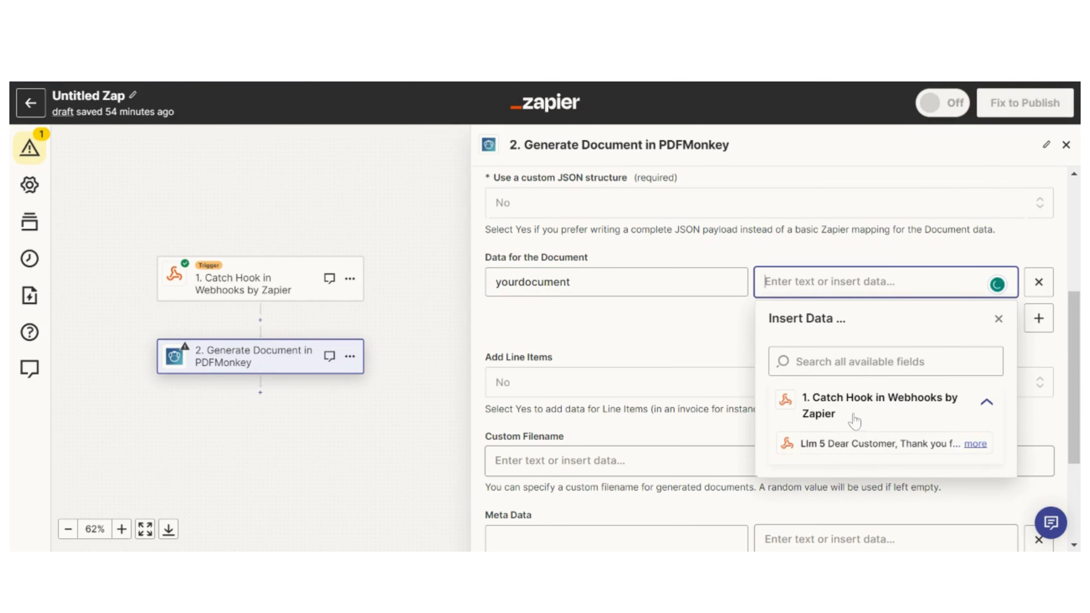
mouse_move(848, 458)
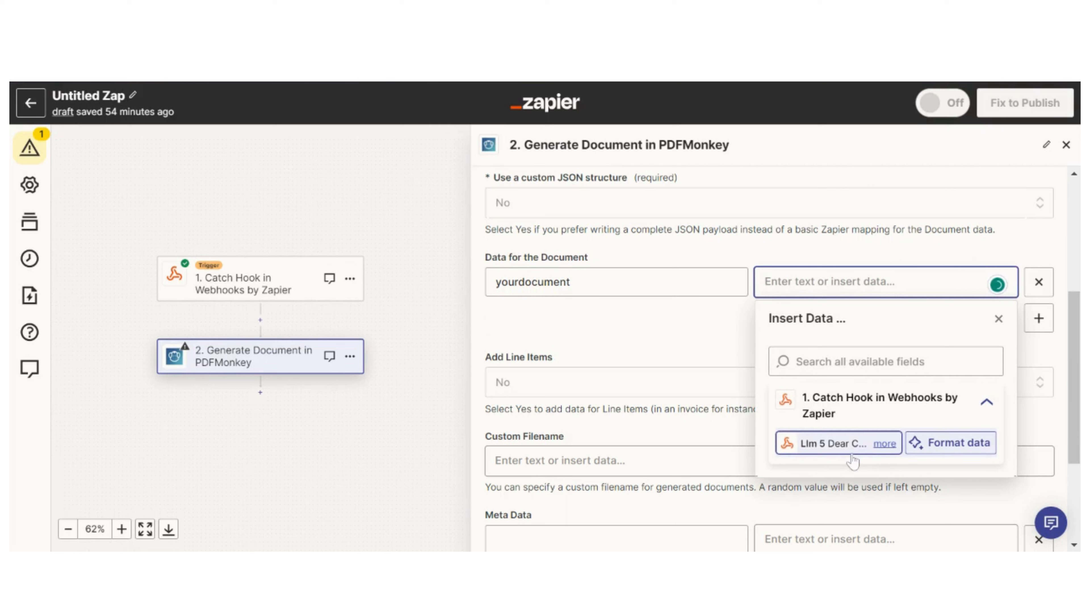
click(837, 451)
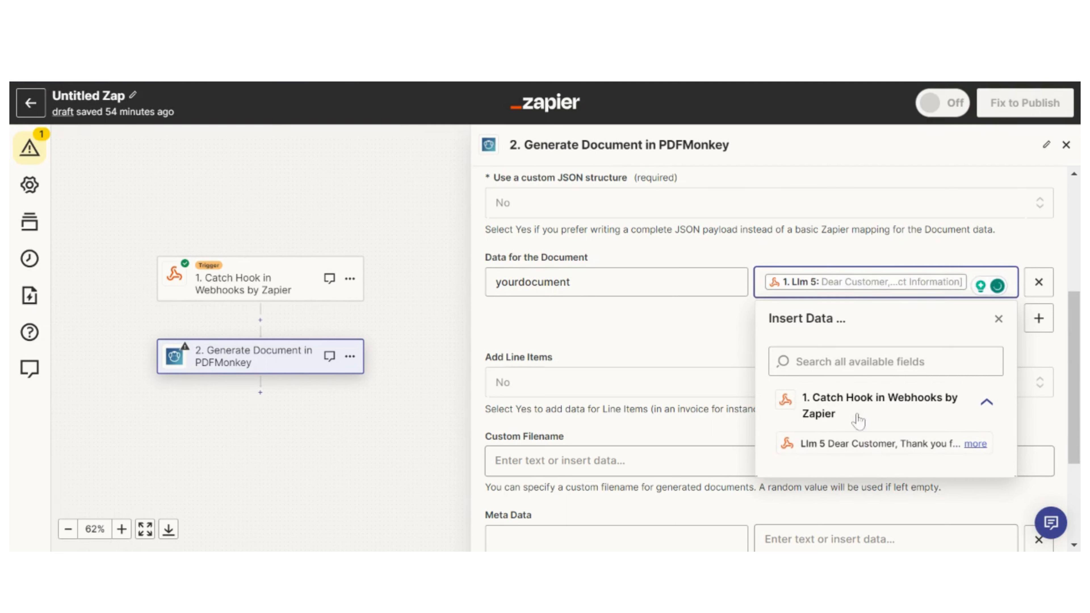
scroll(866, 350, down, 8)
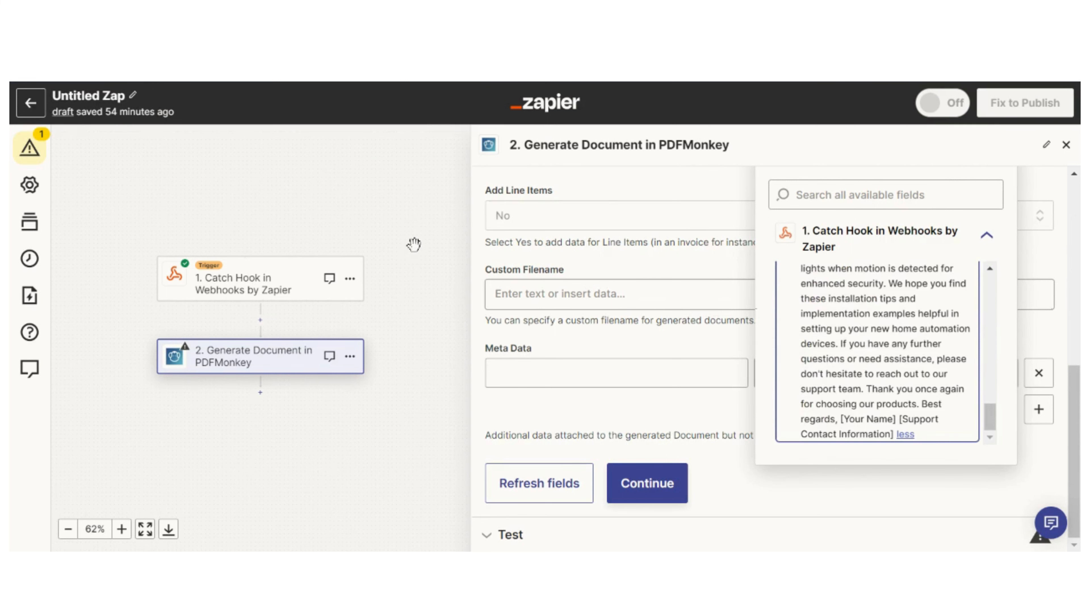
click(578, 277)
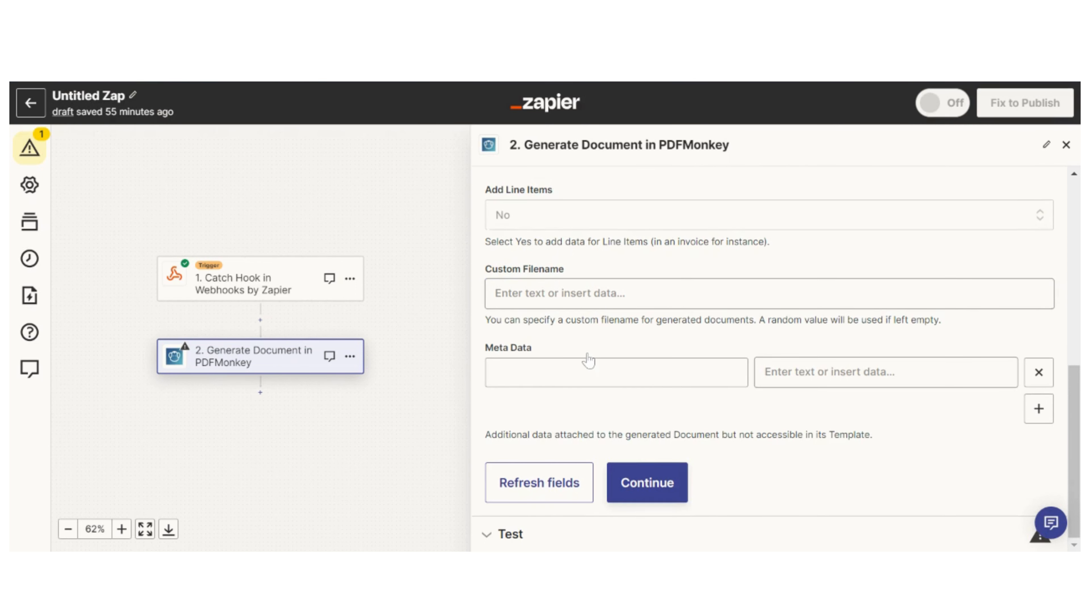
click(653, 484)
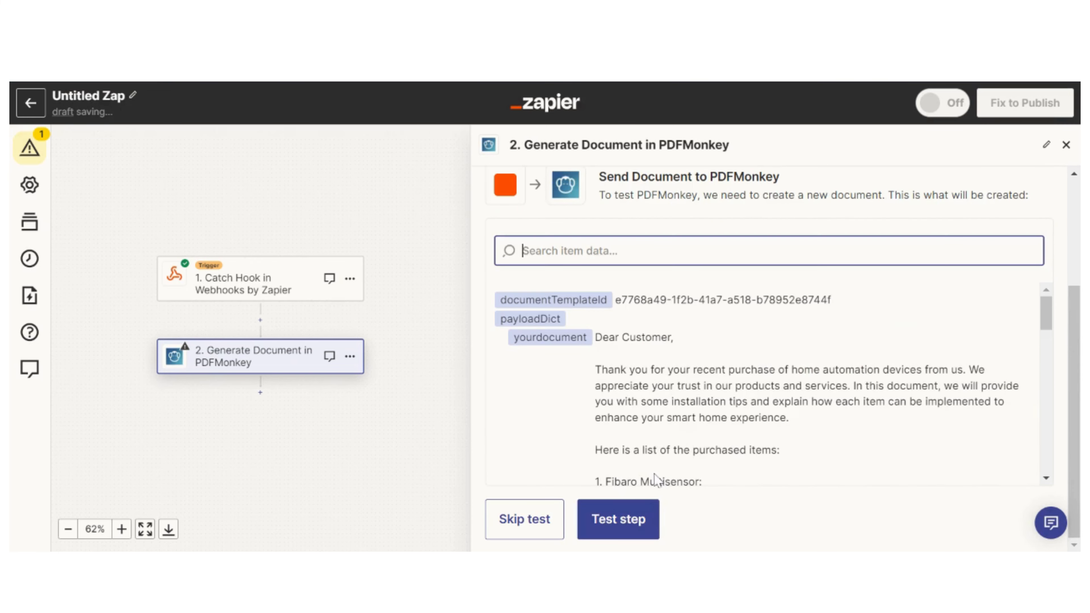
- Review the payload's yourdocument key, set it as the test data key in PDFMonkey's tesst template, and save
scroll(680, 346, down, 5)
scroll(679, 346, up, 5)
drag(514, 337, 593, 343)
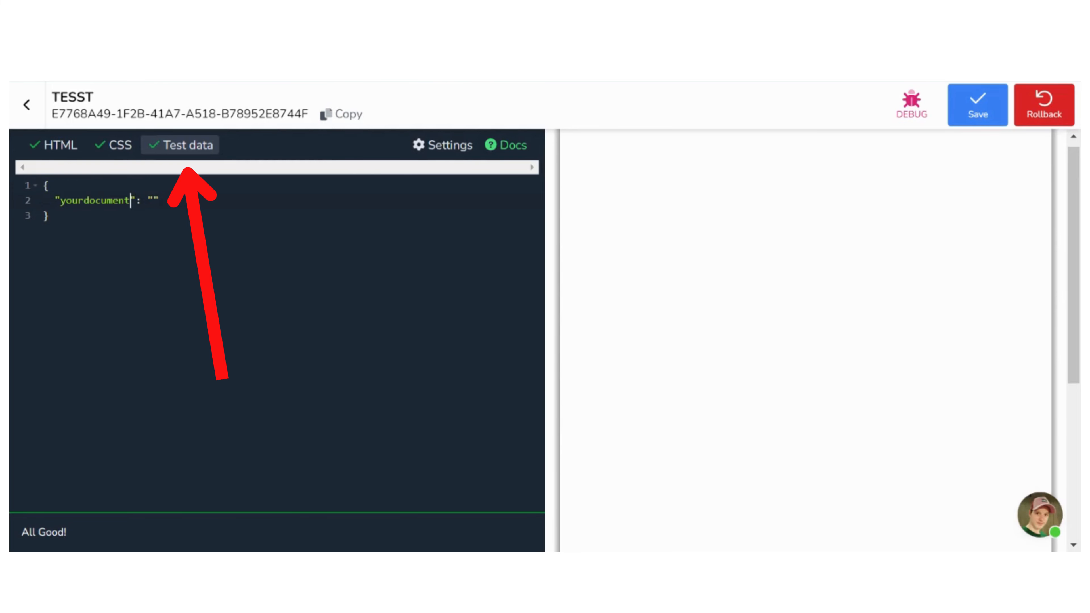
click(131, 200)
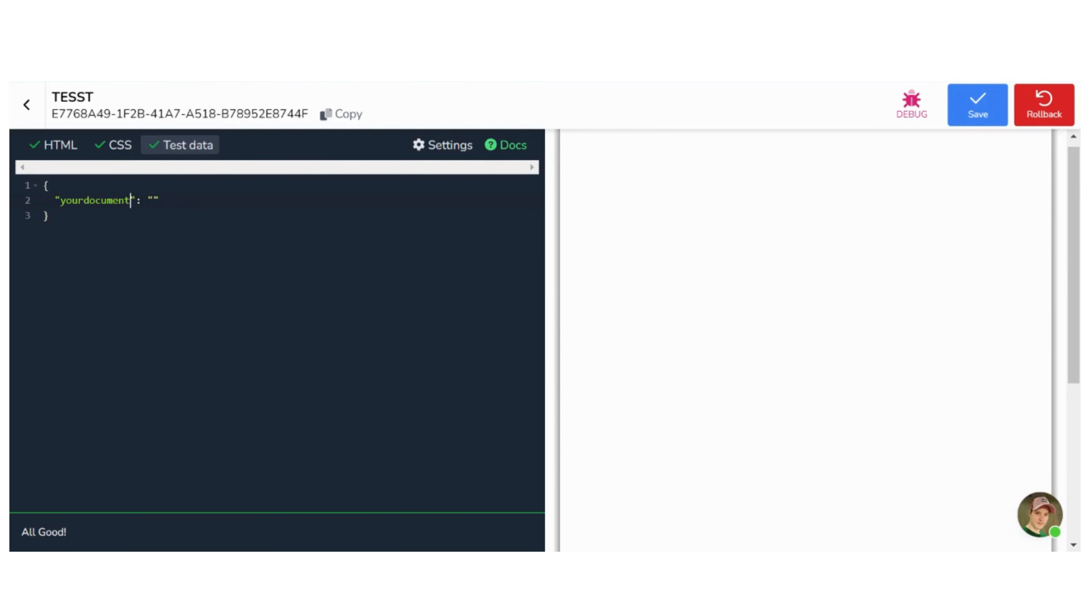
click(968, 122)
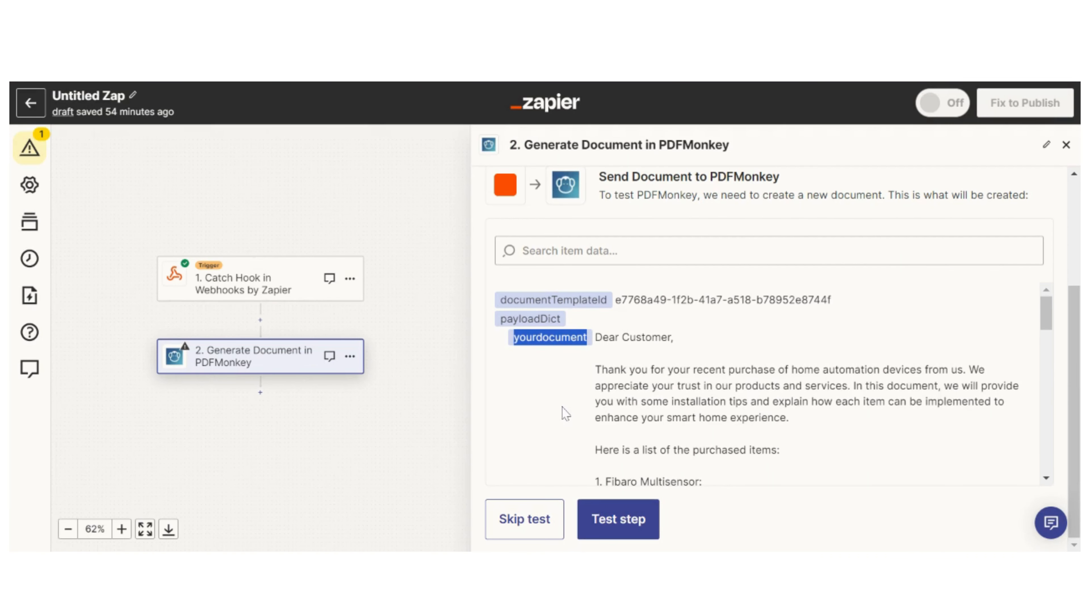
- Test the Generate Document step in Zapier and open the generated PDF in PDFMonkey's documents
scroll(565, 414, down, 2)
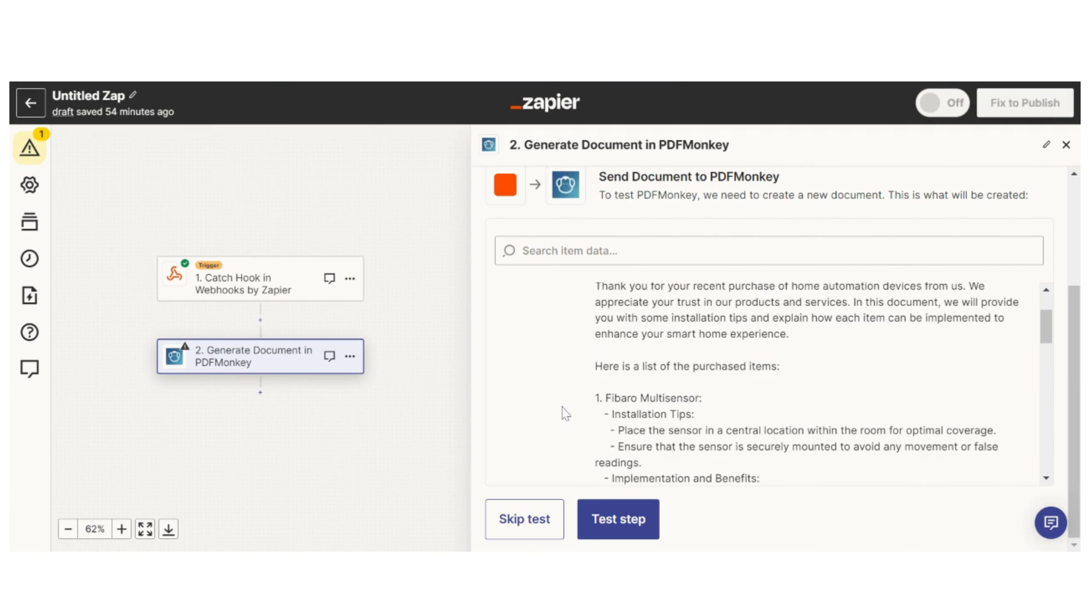
click(618, 533)
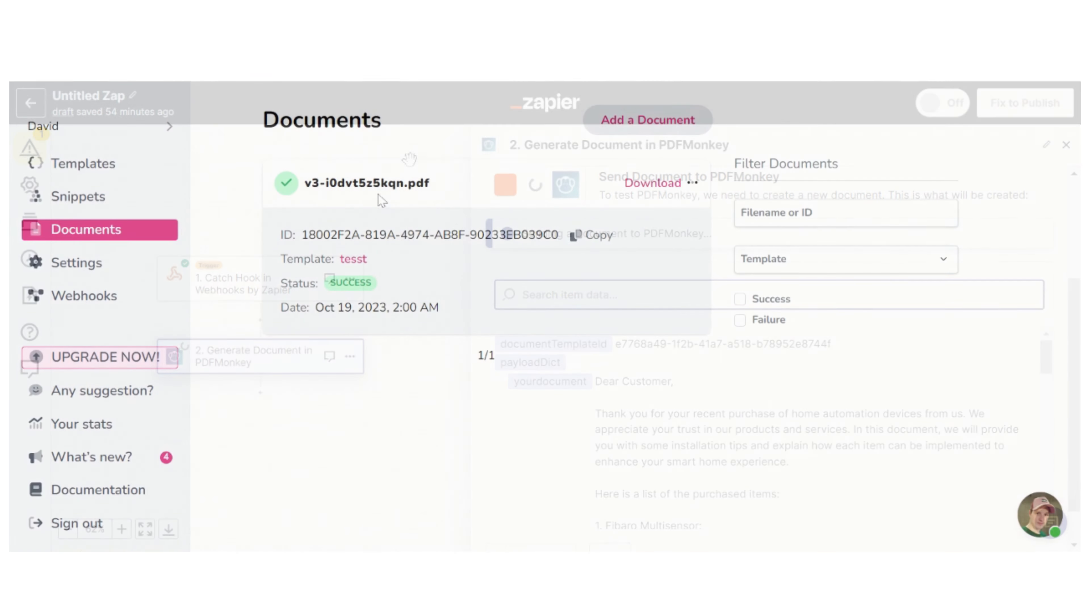
click(380, 186)
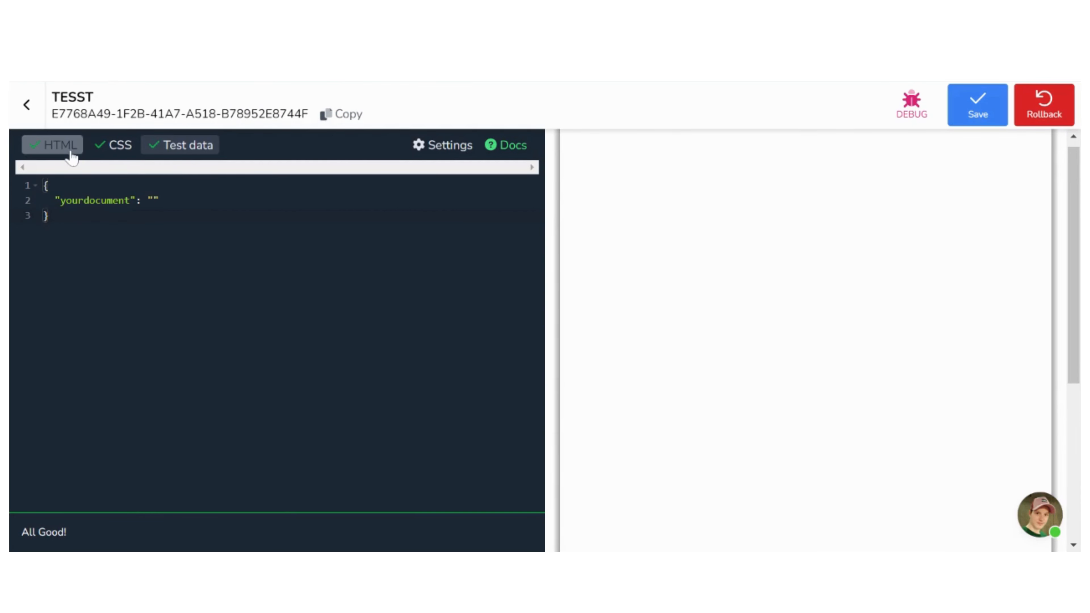
- Replace YourShoppingList with yourdocument in the tesst template's HTML, save and publish it, and return to the templates
click(72, 155)
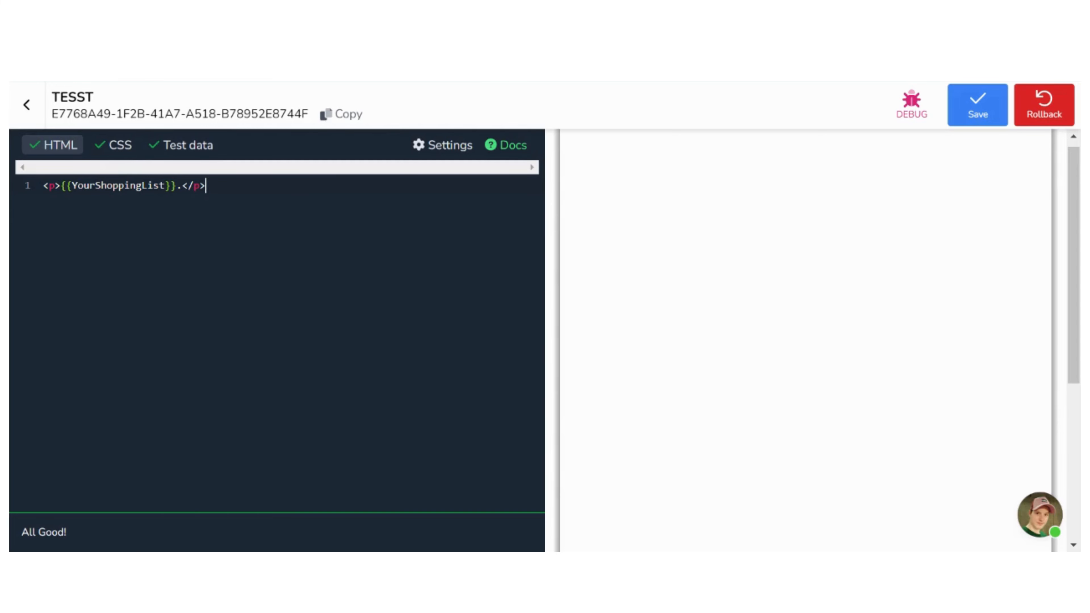
drag(71, 185, 166, 185)
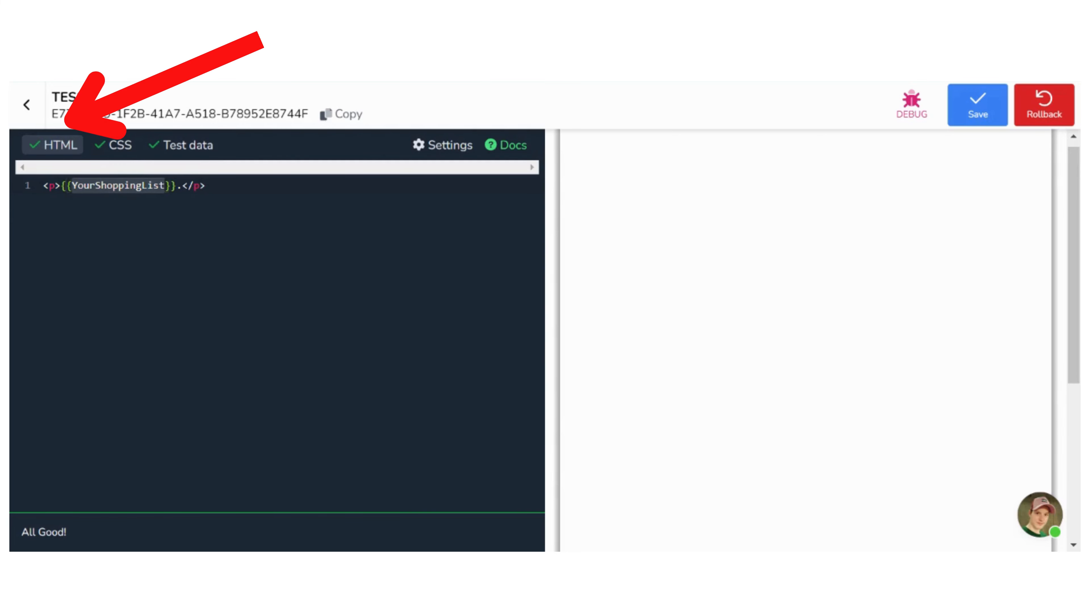
text(yourdocument)
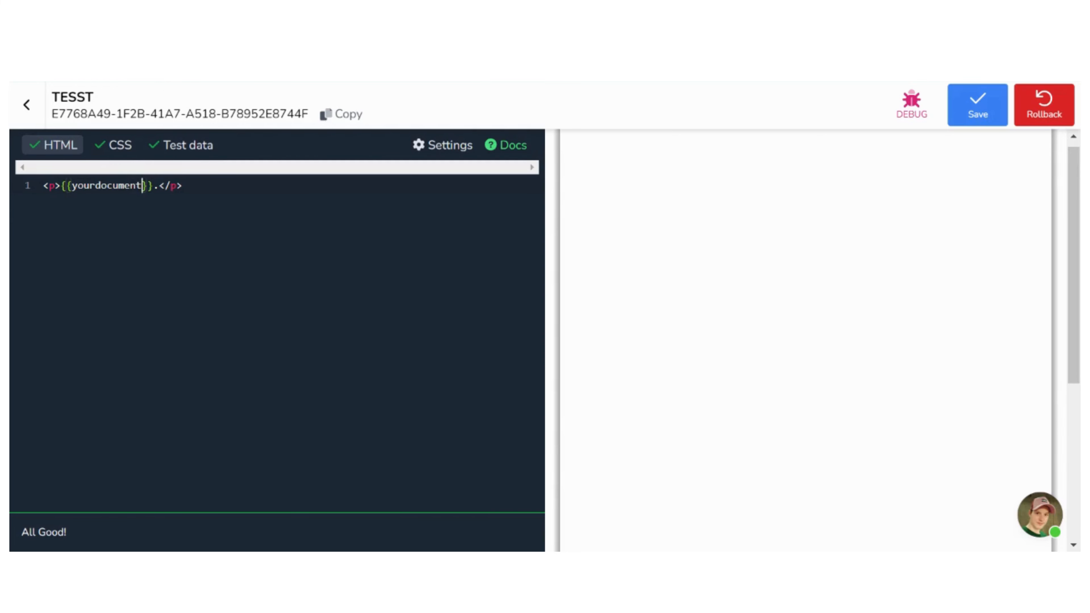
click(966, 94)
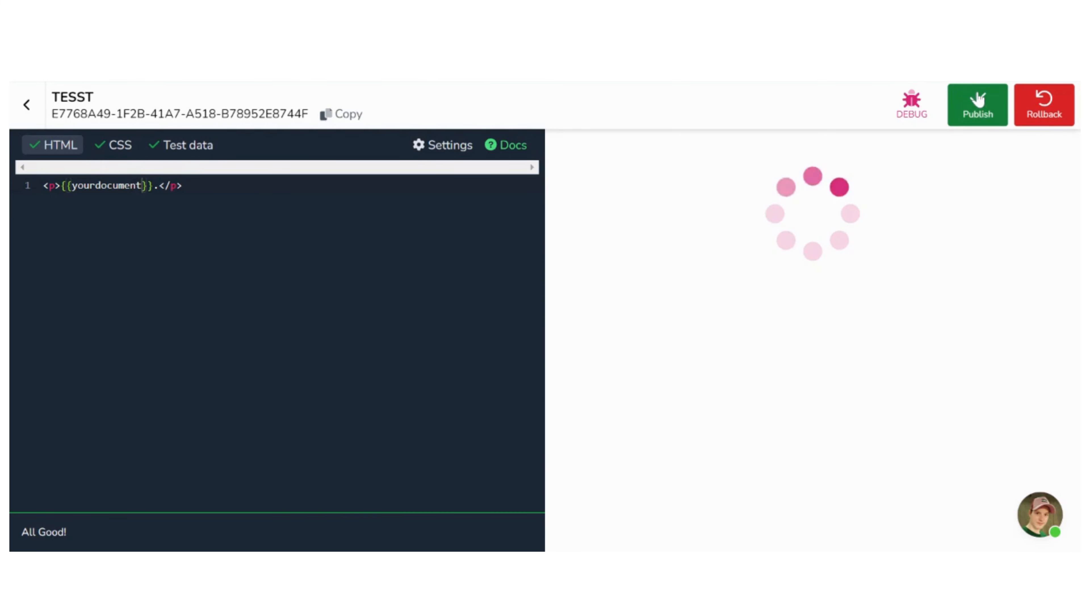
click(983, 112)
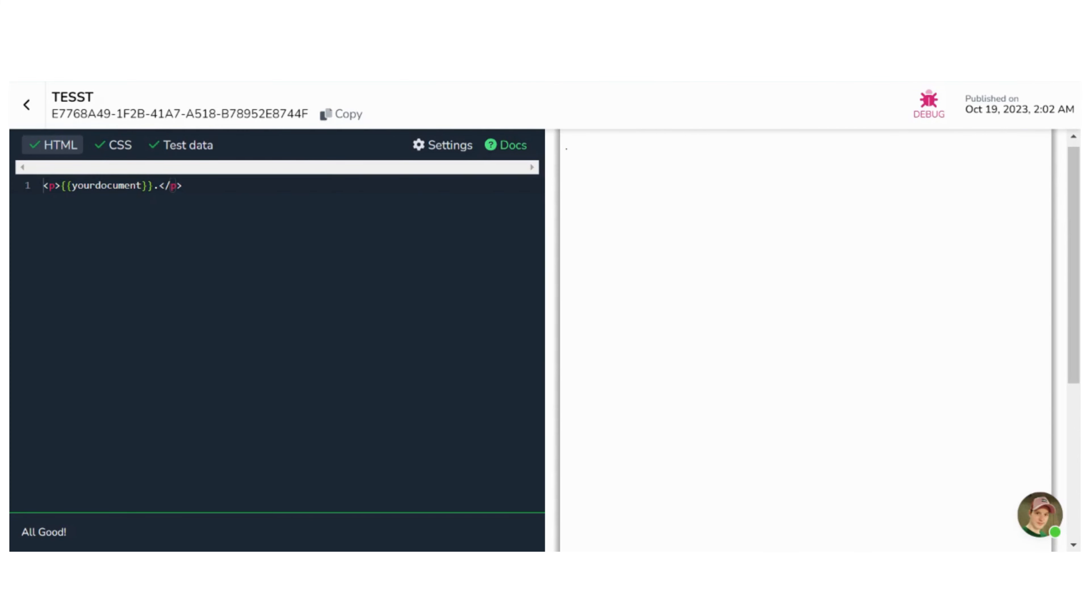
click(27, 104)
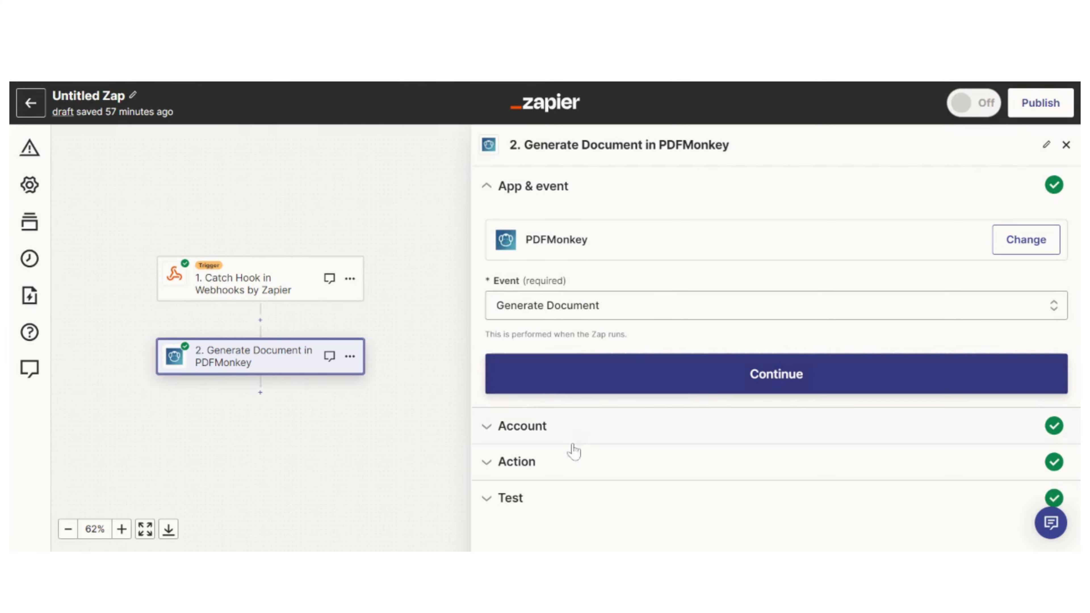
- Retest the Generate Document step in Zapier and review the returned document data
click(575, 497)
scroll(576, 493, down, 10)
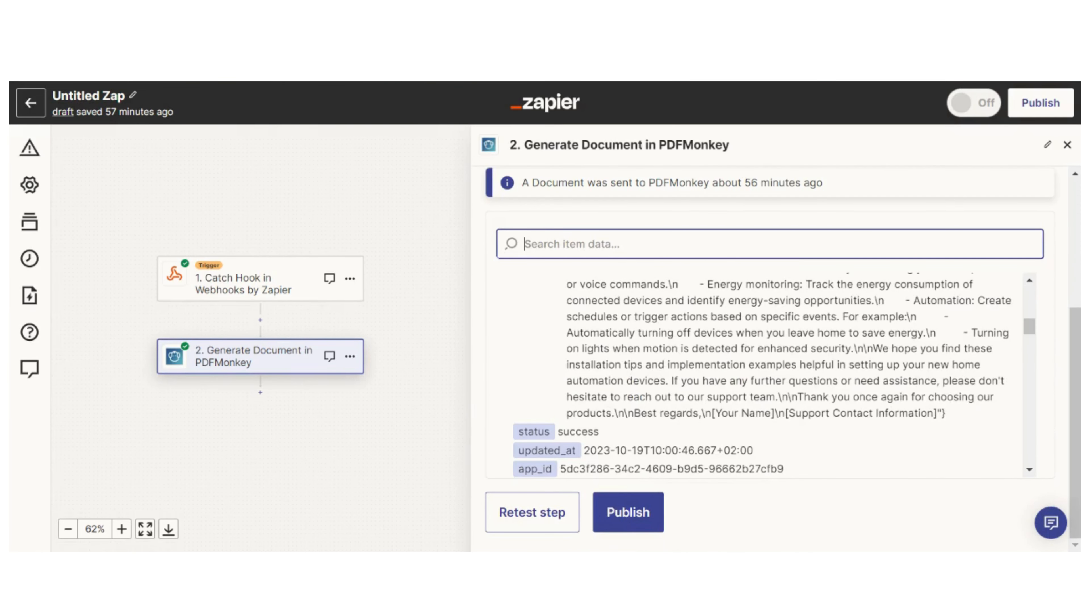
click(524, 511)
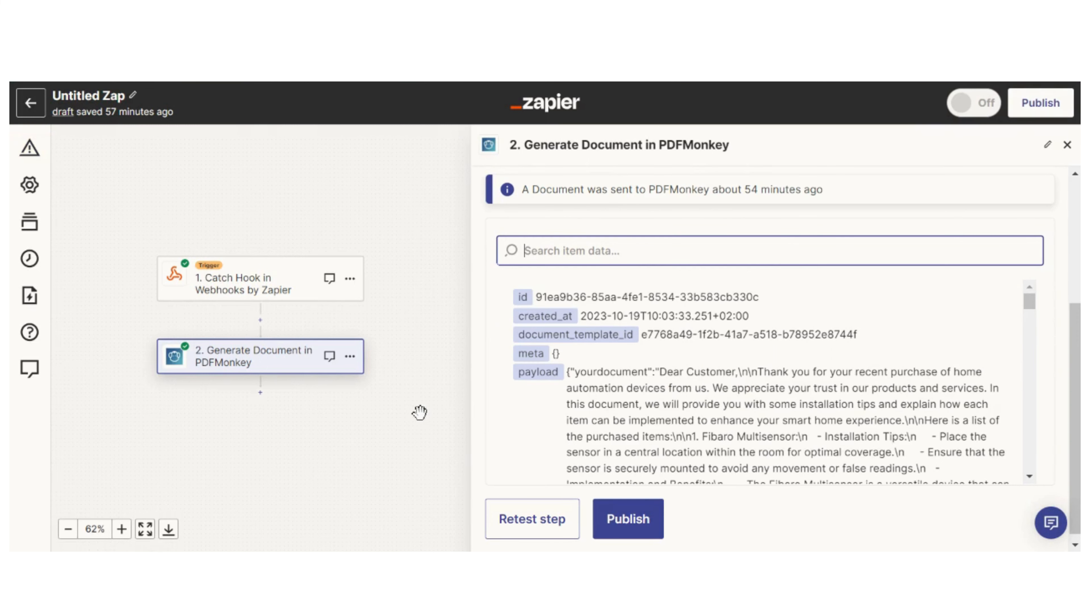
scroll(525, 412, down, 2)
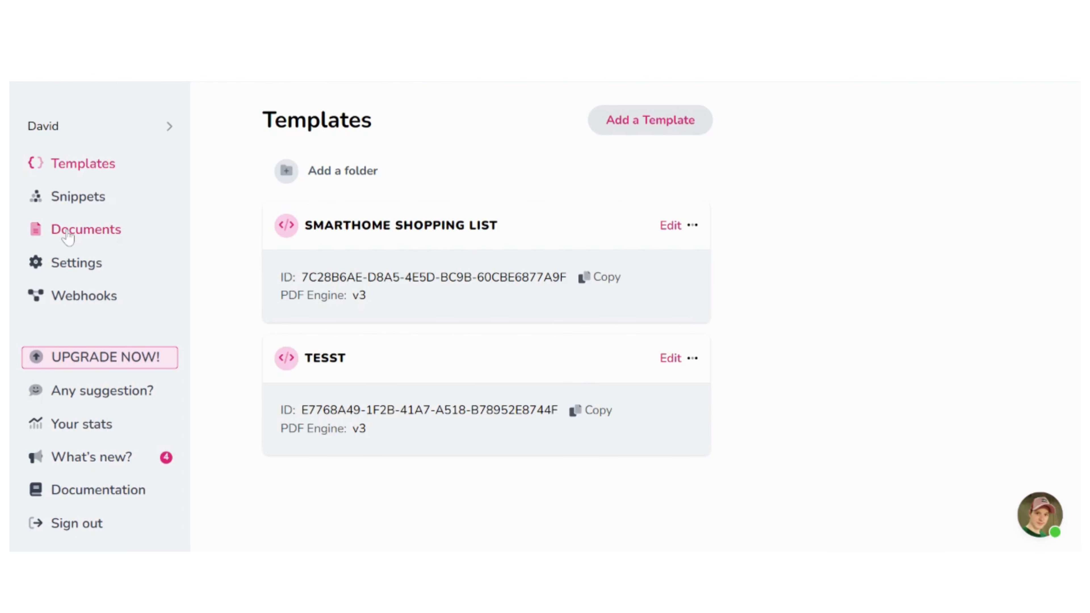
- Open v3-sagbskh6k.pdf from PDFMonkey's documents and examine the layout of the generated text
click(67, 236)
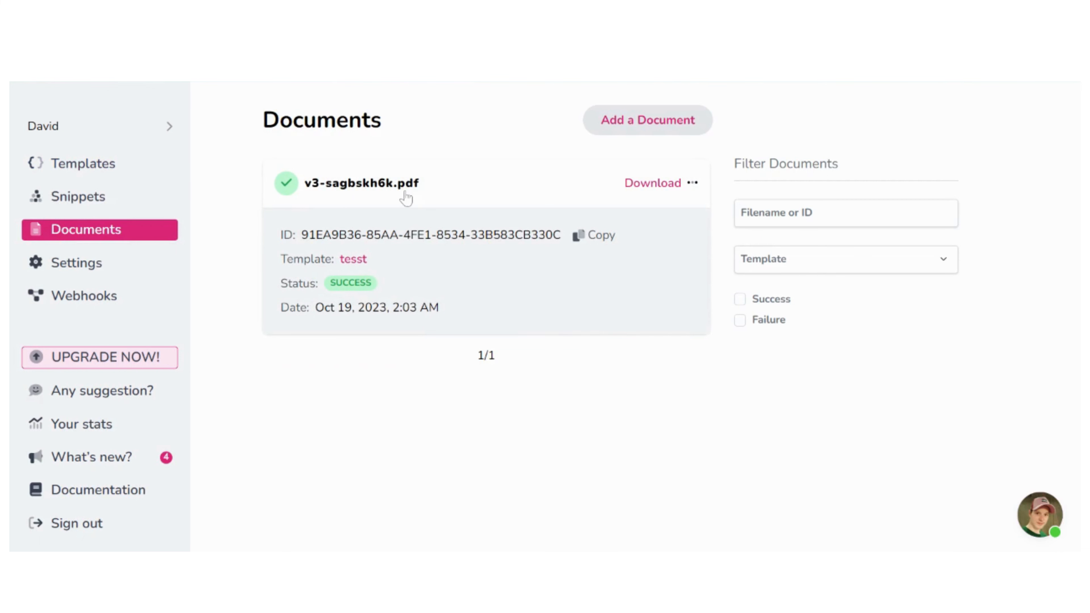
click(376, 191)
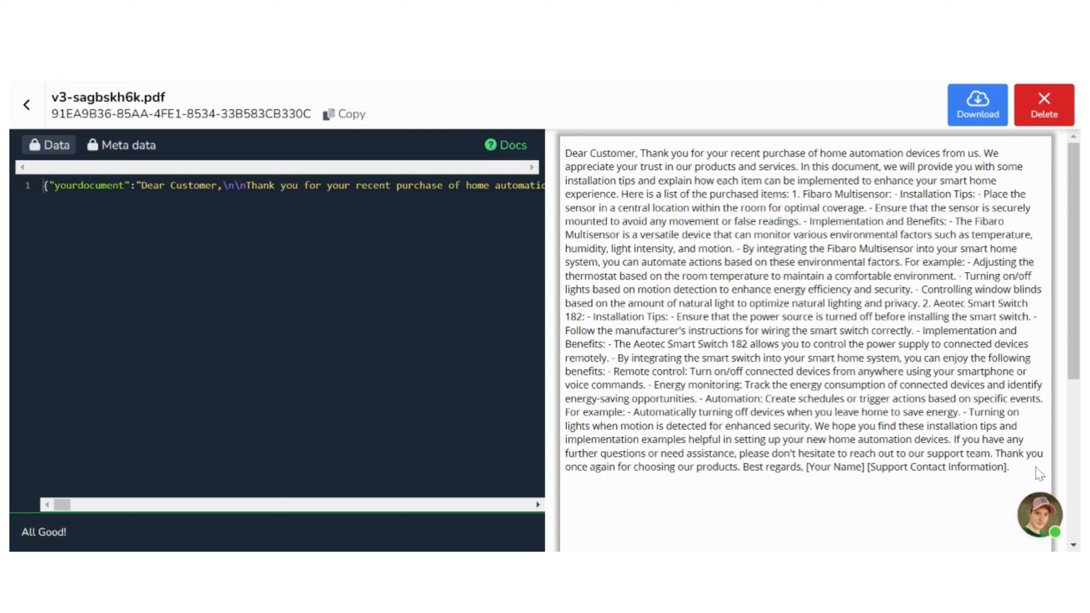
drag(1020, 471, 969, 466)
drag(891, 442, 768, 330)
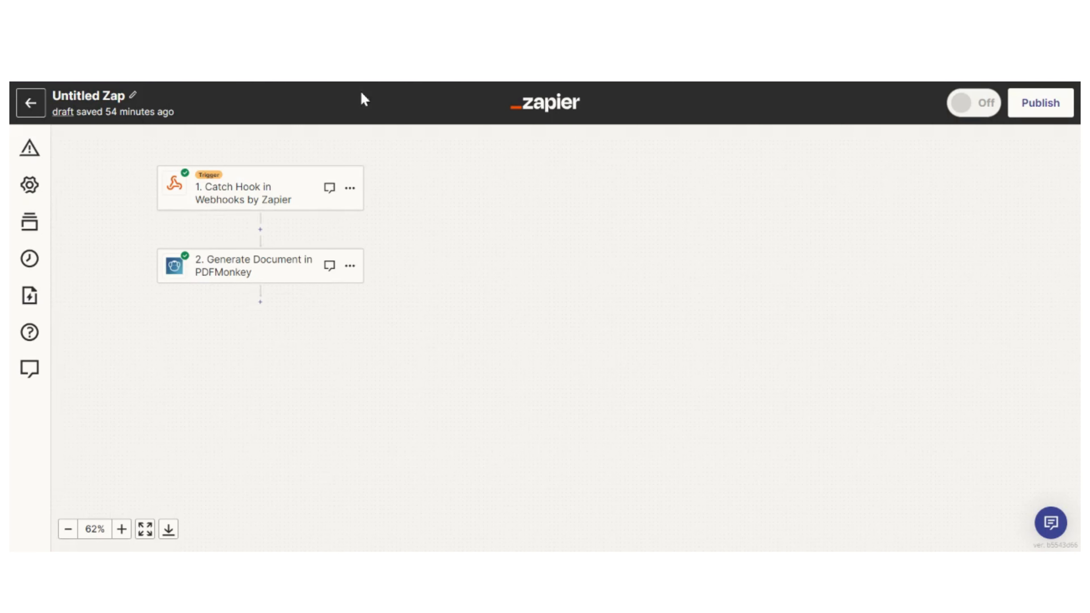
- In Zapier, insert a Formatter by Zapier step with the Text event between Catch Hook and Generate Document
drag(284, 353, 408, 397)
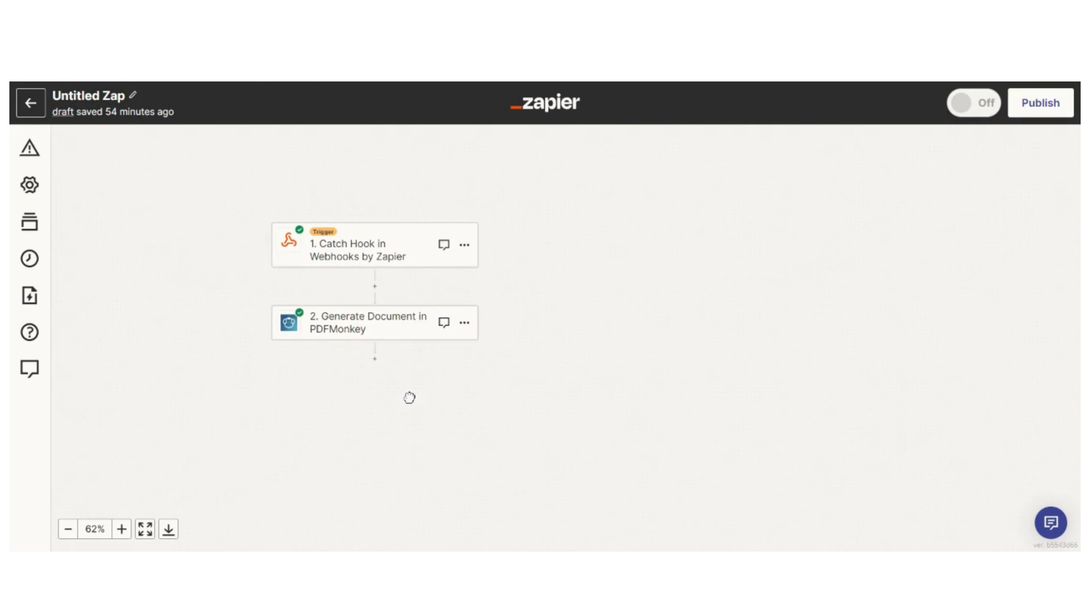
scroll(361, 266, up, 3)
scroll(381, 317, down, 2)
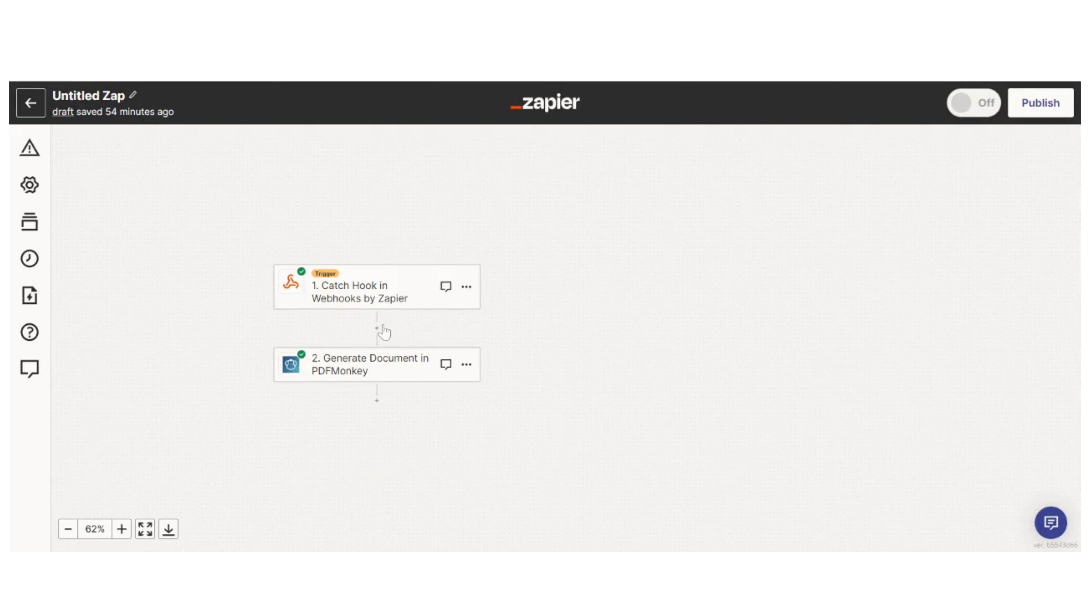
click(377, 329)
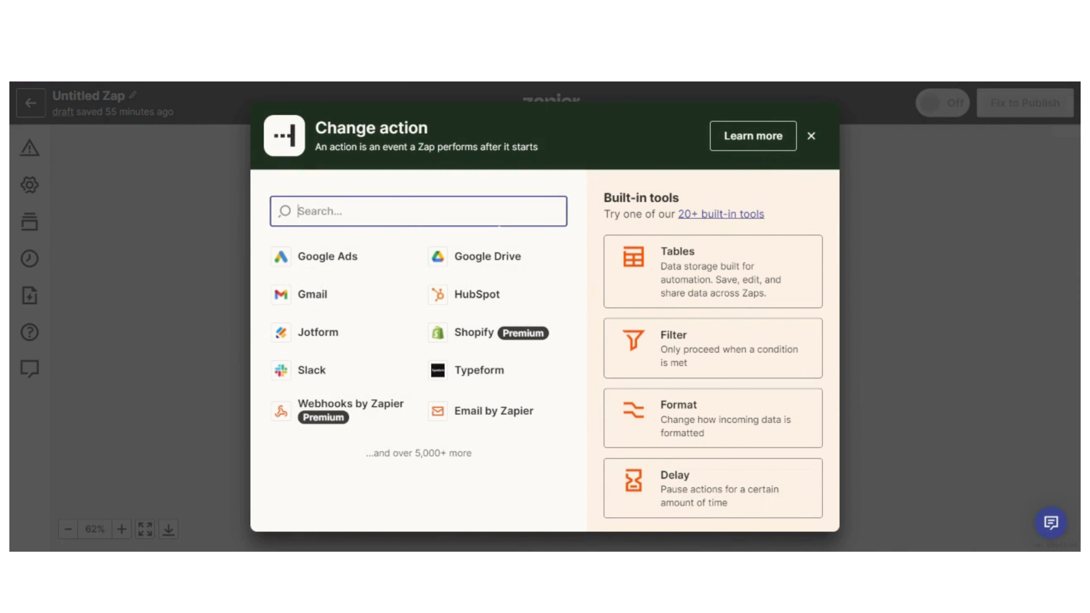
text(form)
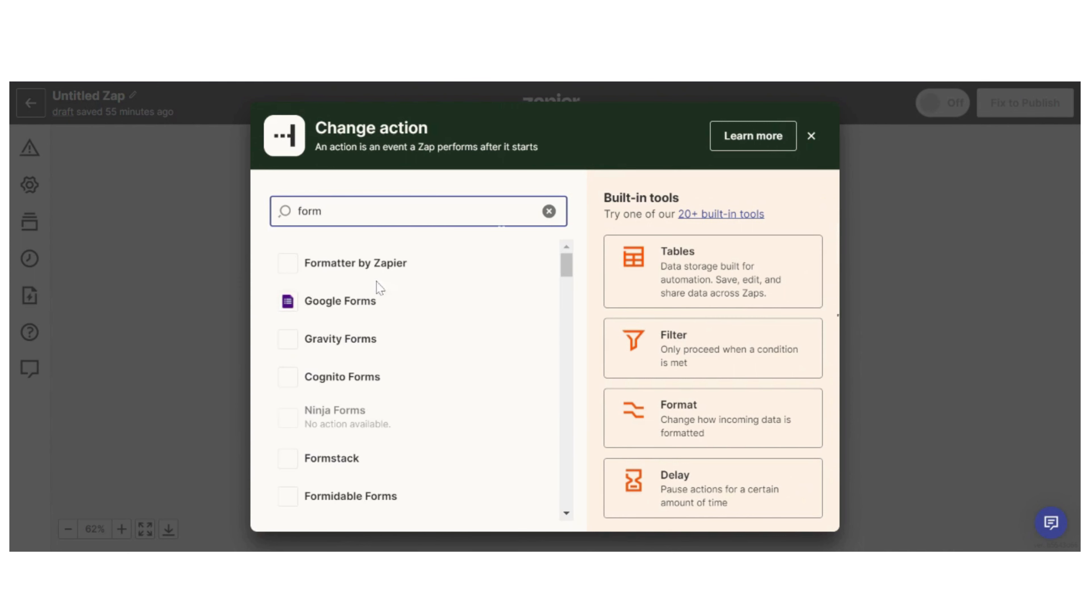
click(362, 264)
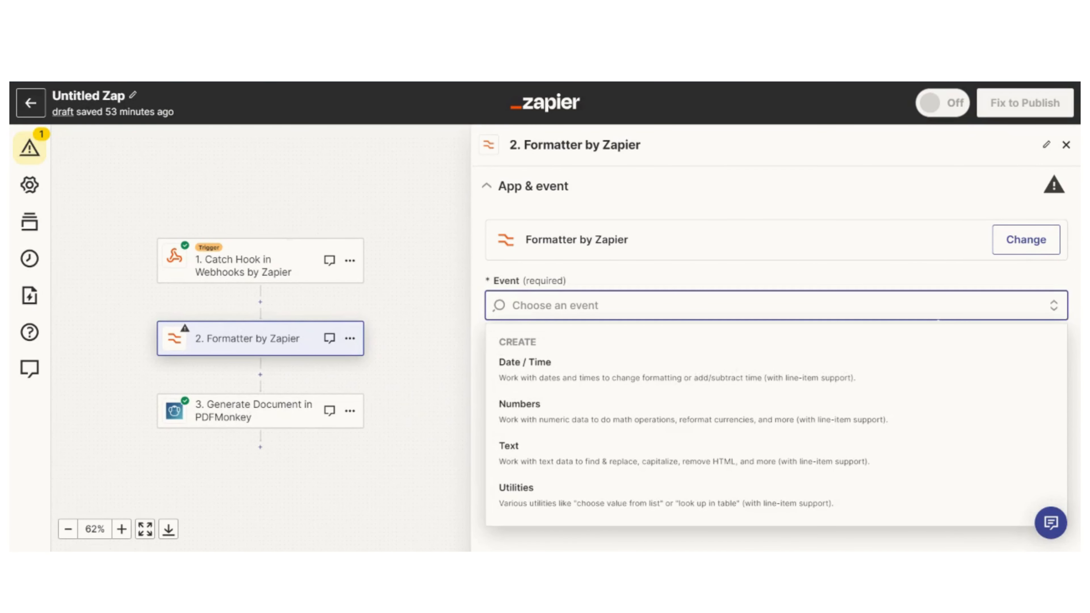
click(560, 450)
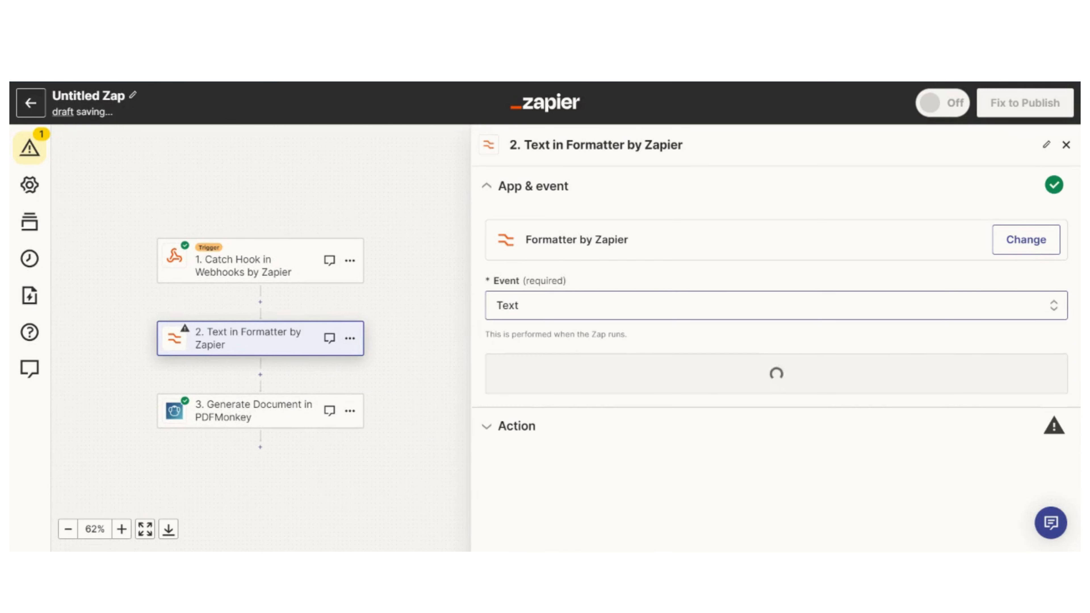
click(691, 374)
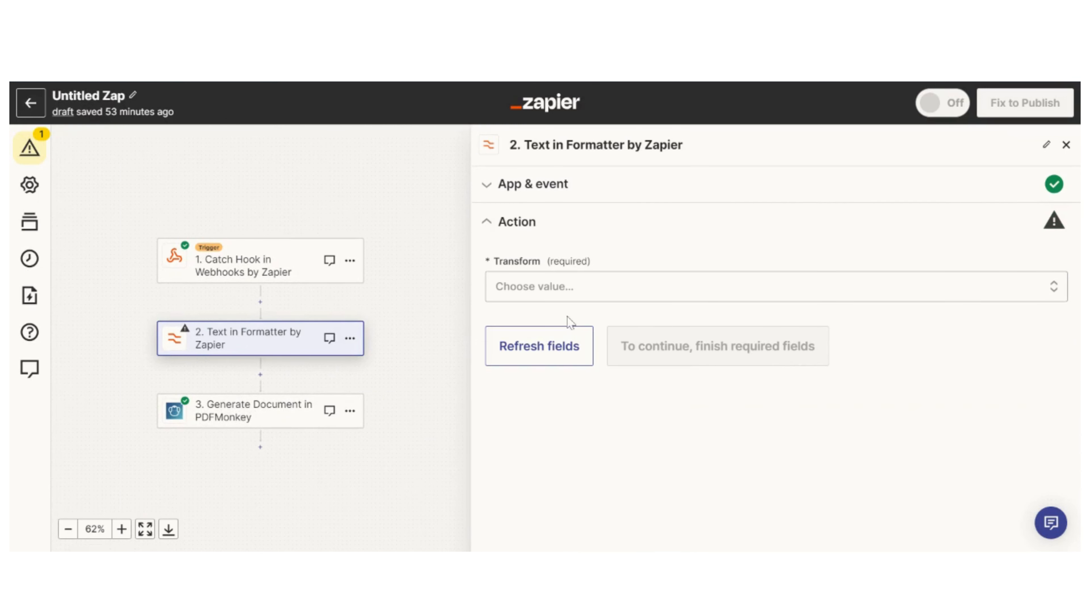
- Set the Formatter step to Convert Markdown to HTML with the webhook's Llm 5 field as input, and test it
click(578, 287)
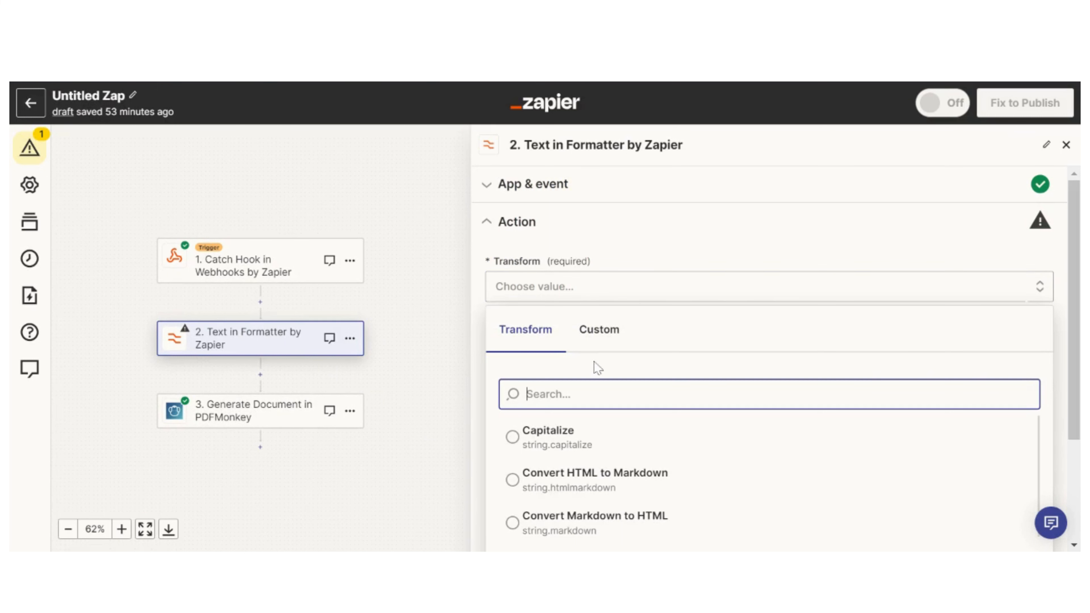
click(603, 529)
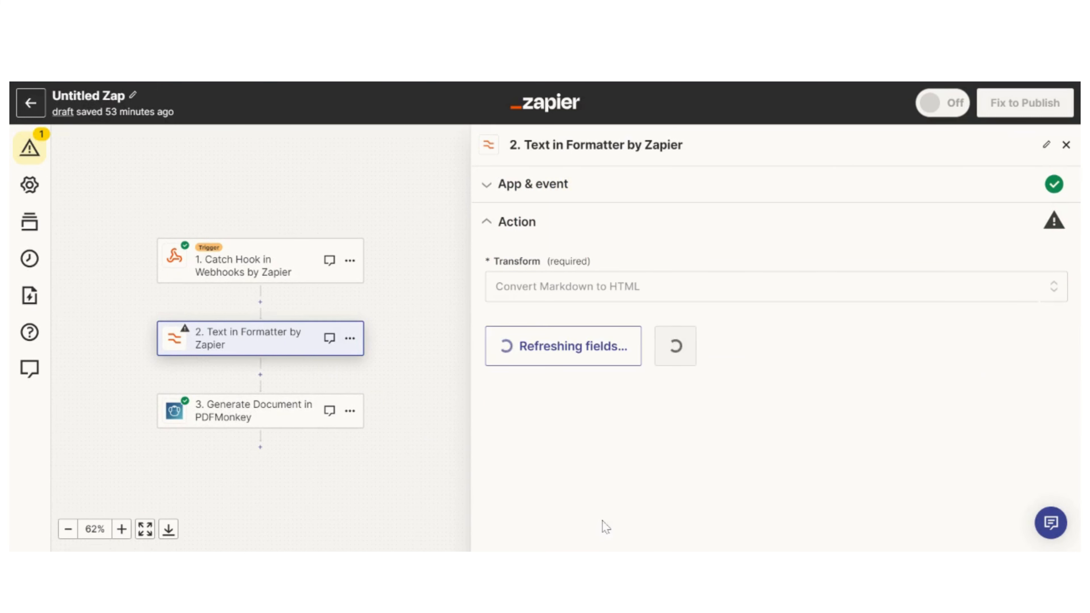
scroll(634, 397, down, 1)
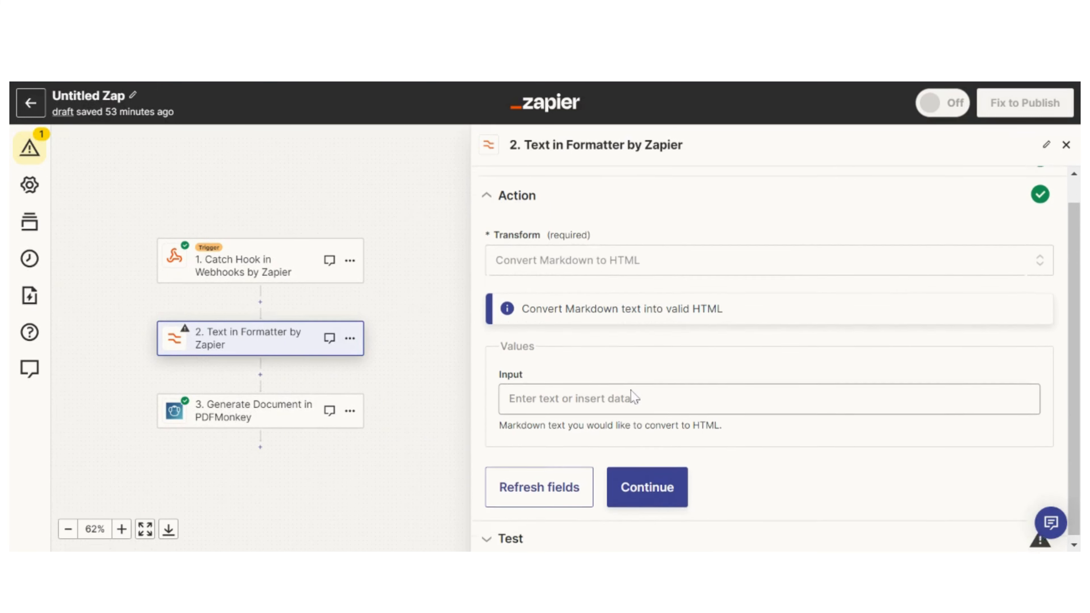
click(630, 395)
scroll(652, 429, down, 1)
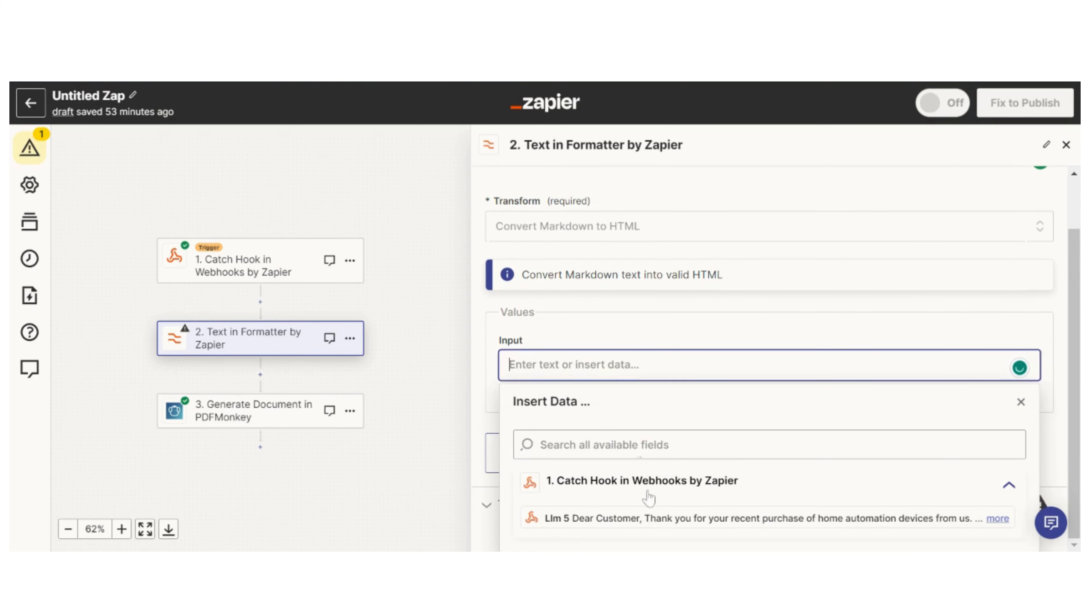
click(647, 513)
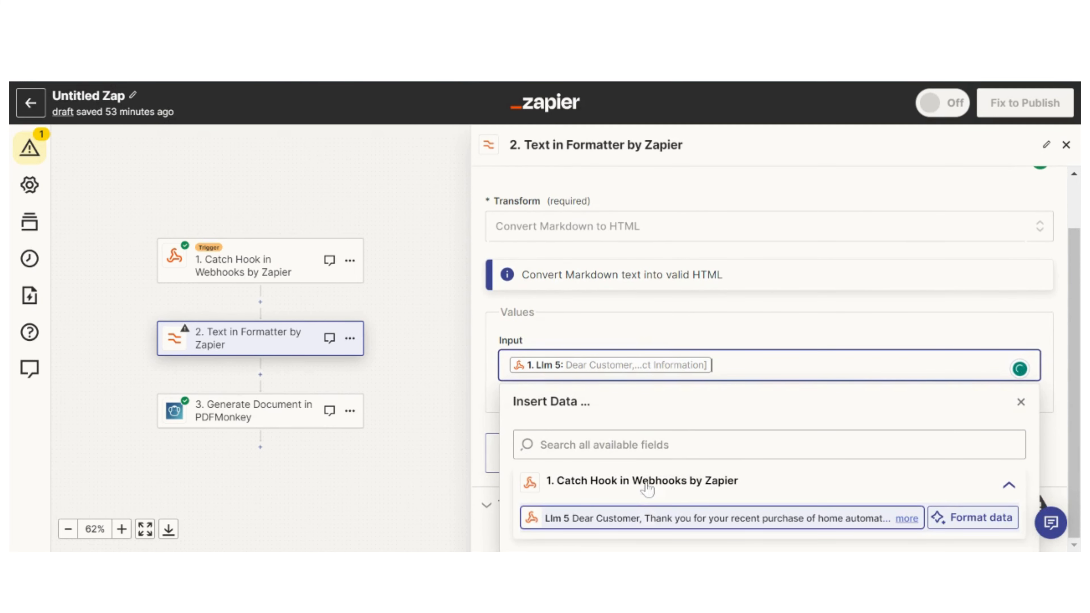
click(667, 334)
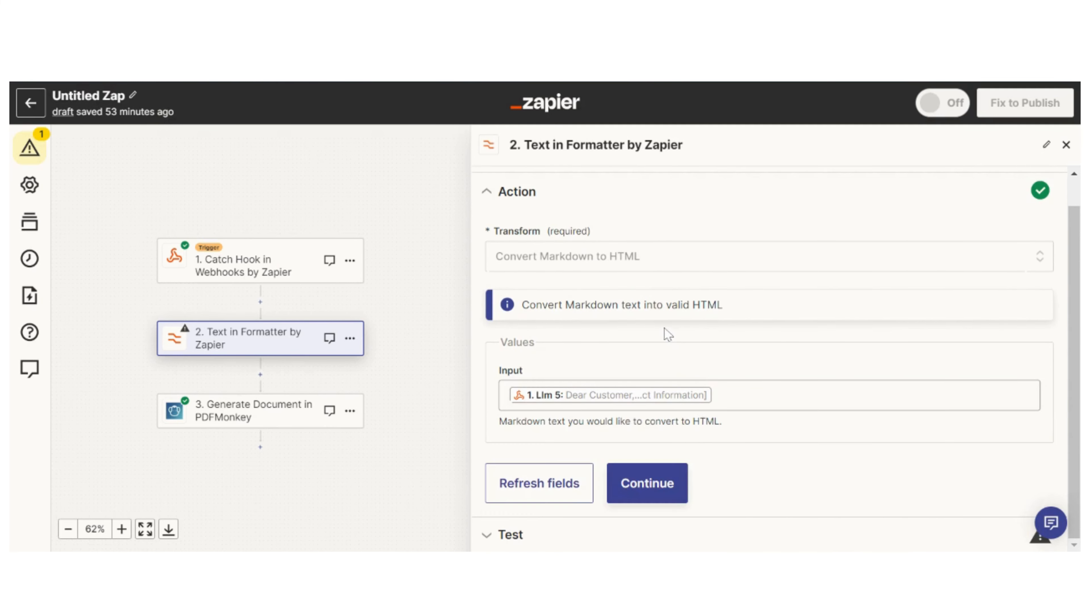
click(648, 484)
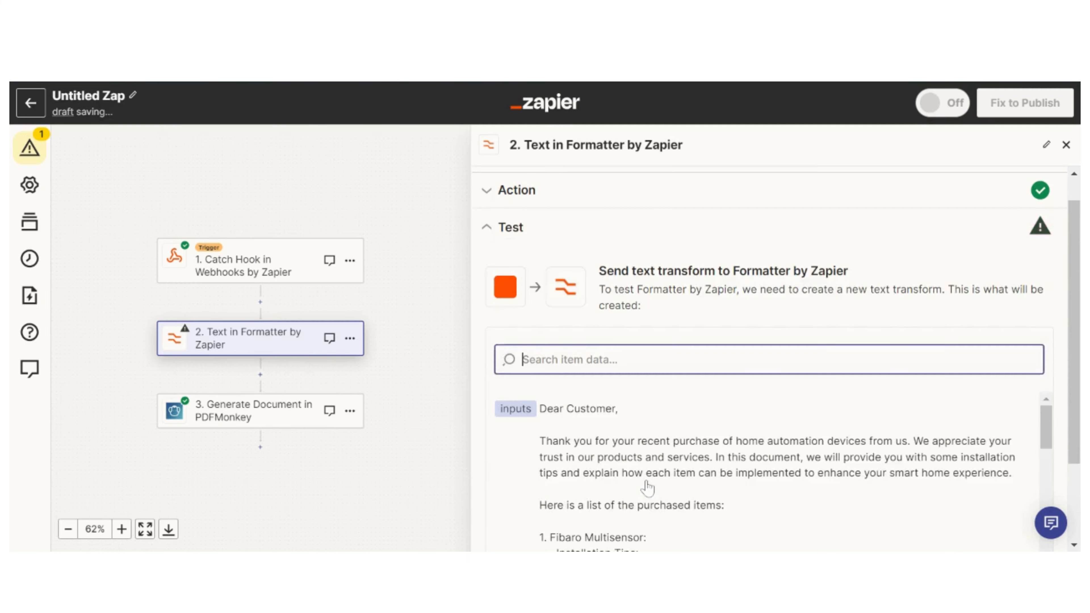
scroll(718, 316, down, 3)
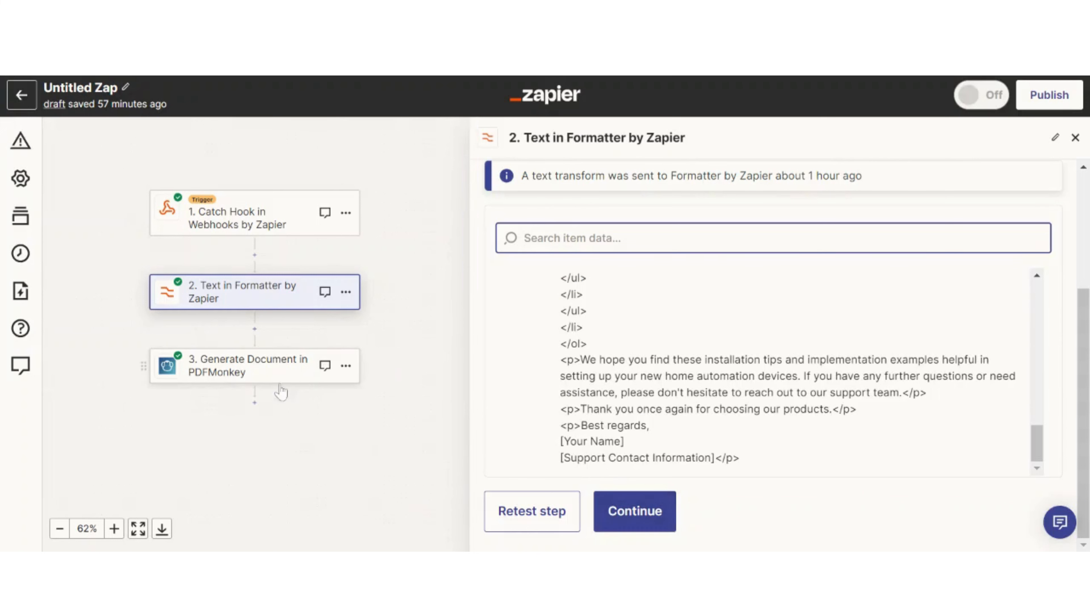
- In the Generate Document step, map the yourdocument data to the Formatter step's Output
click(244, 381)
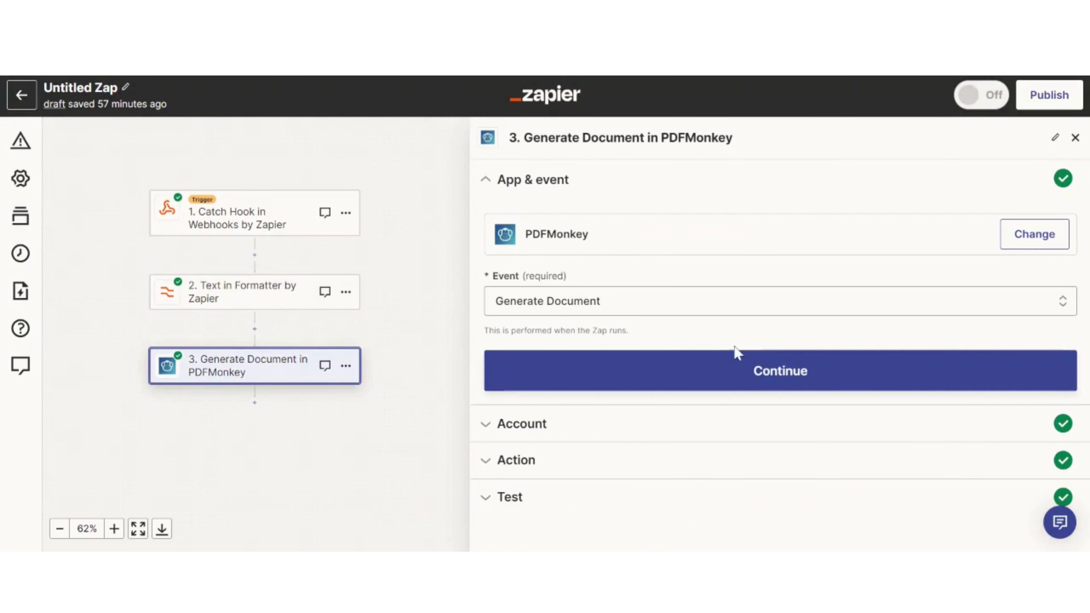
click(732, 371)
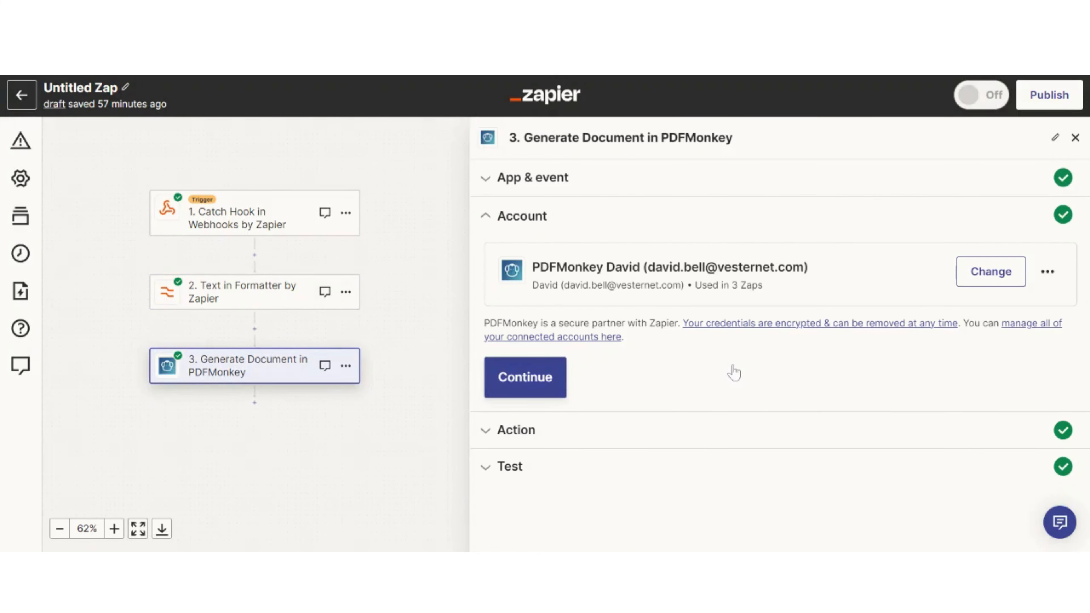
click(560, 388)
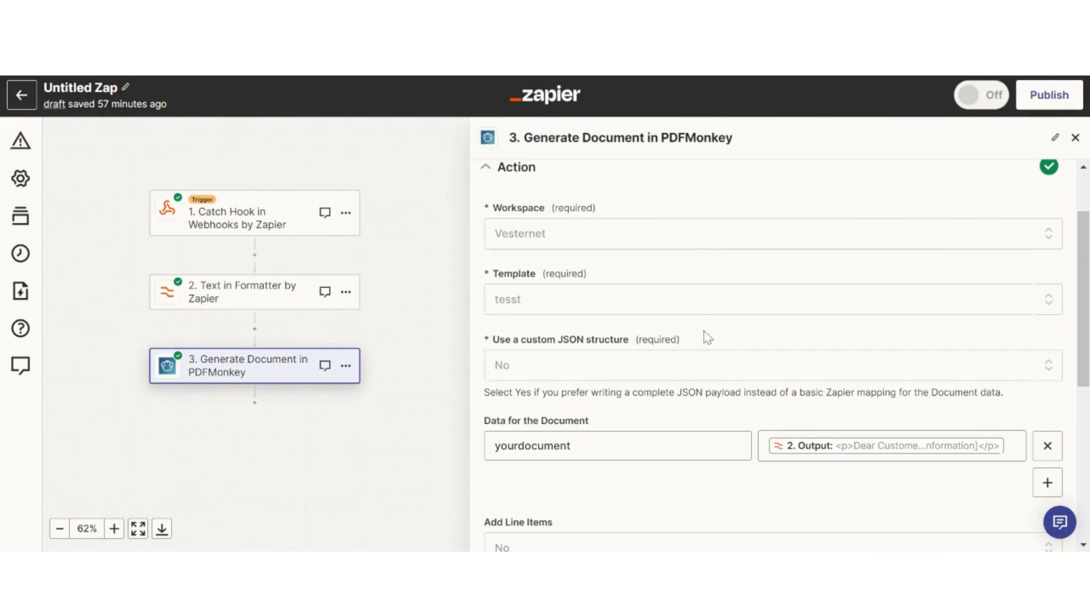
click(1004, 450)
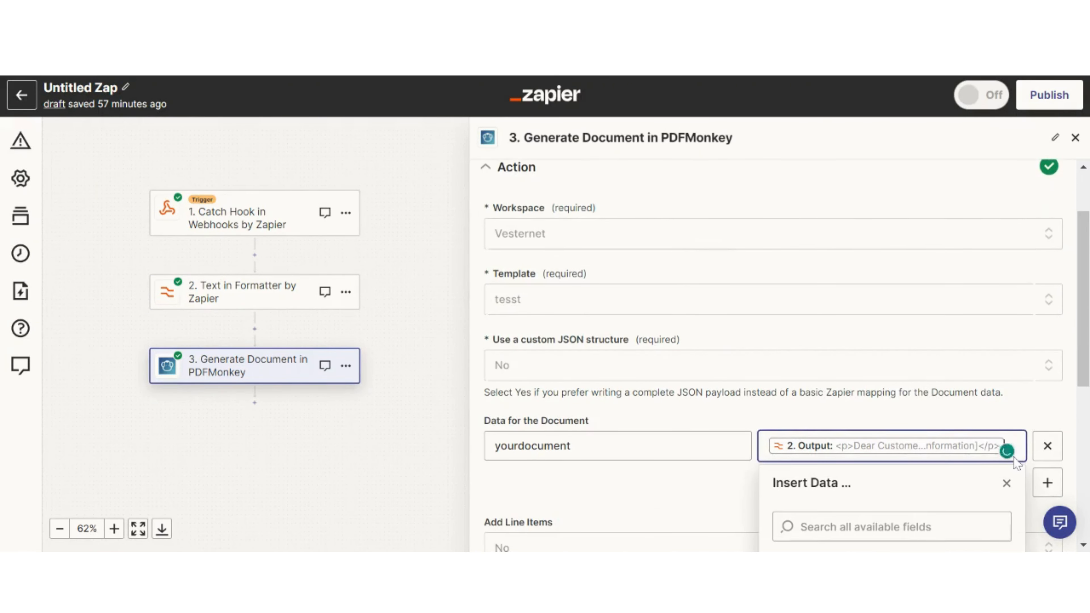
key(BackSpace)
scroll(1043, 447, down, 4)
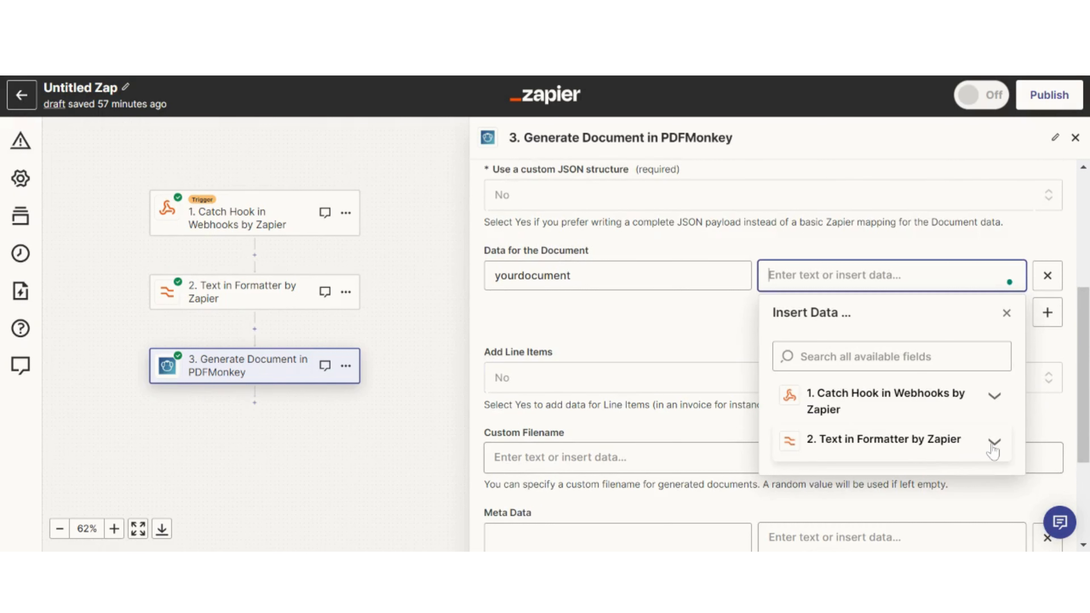
click(993, 444)
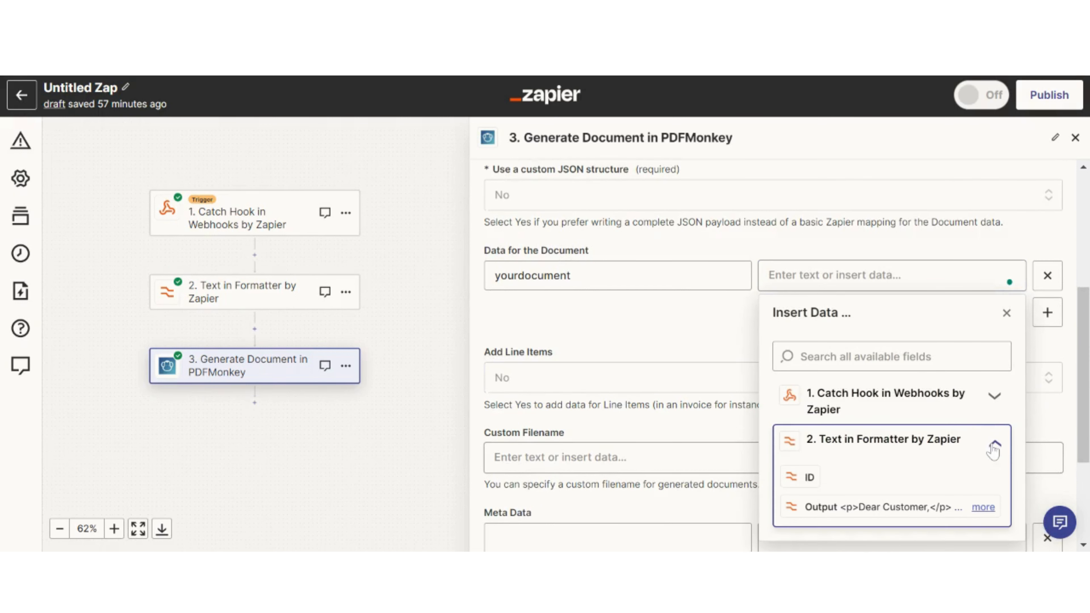
click(832, 509)
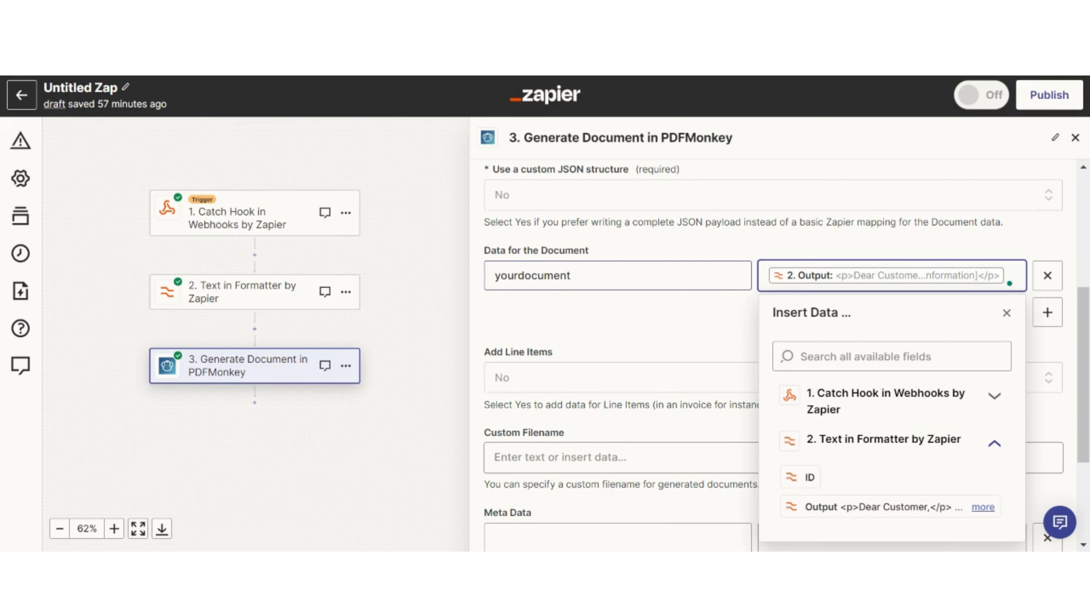
click(676, 334)
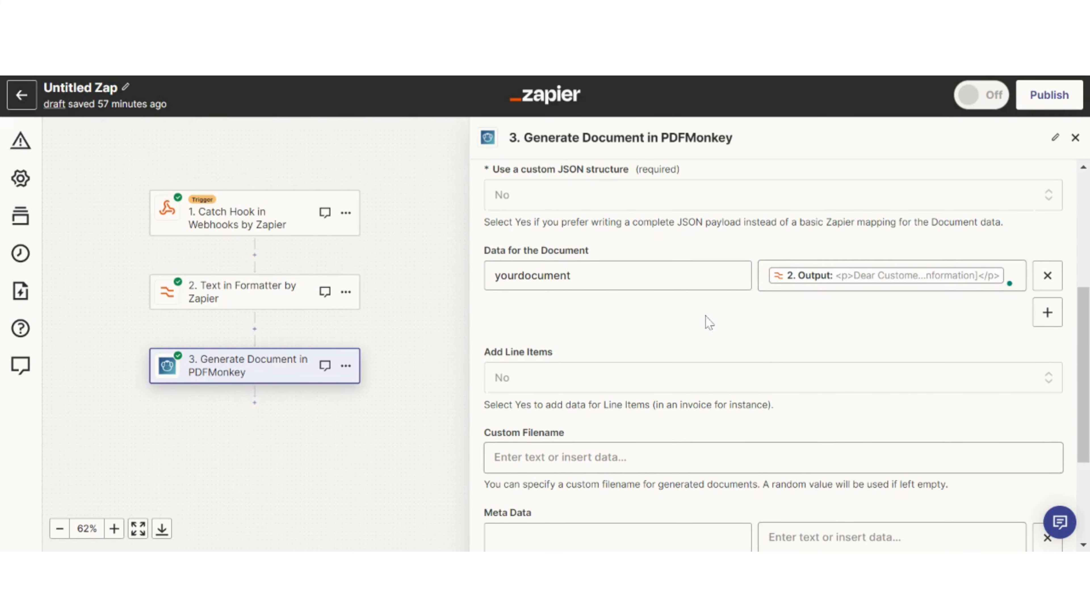
- Continue to the Generate Document test, review the HTML payload, and retest the step
scroll(709, 322, down, 4)
click(665, 479)
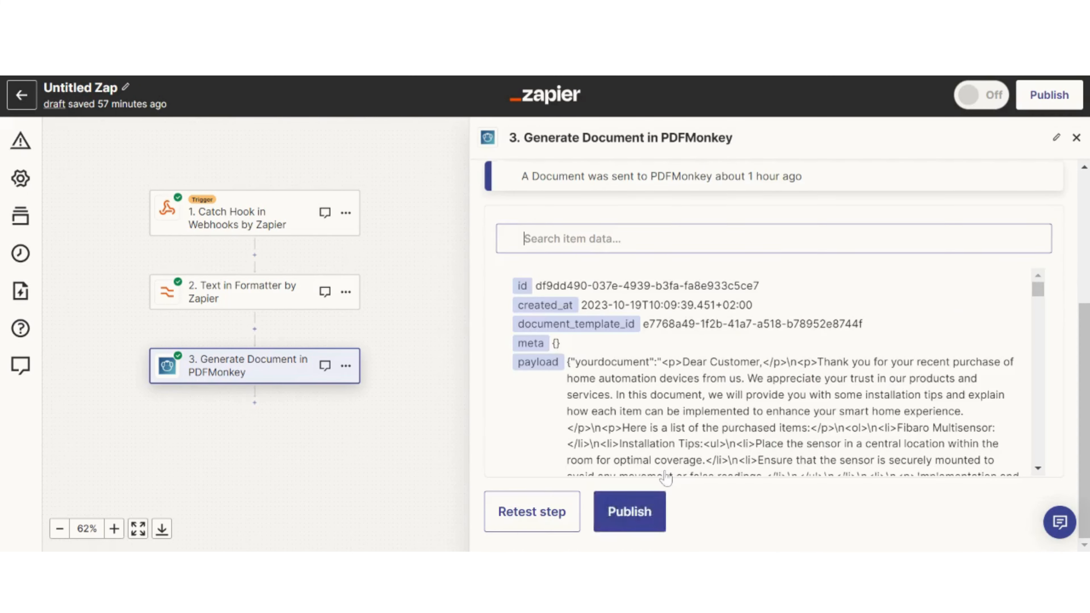
scroll(668, 450, down, 5)
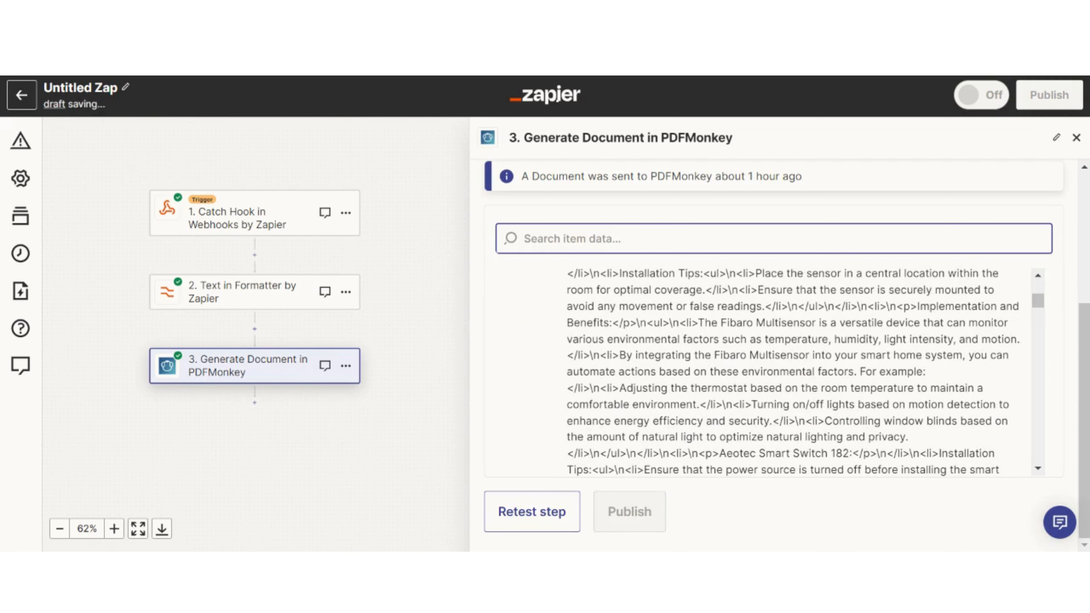
click(550, 507)
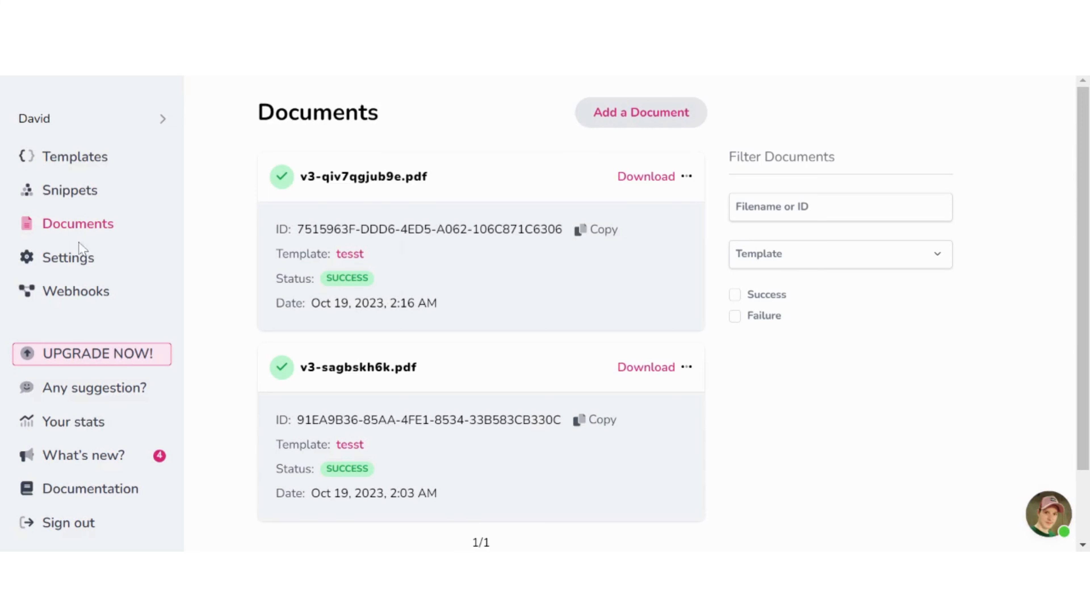
- Open v3-qiv7qgjub9e.pdf in PDFMonkey's documents, review its paragraph and list formatting, and return to the documents
click(364, 186)
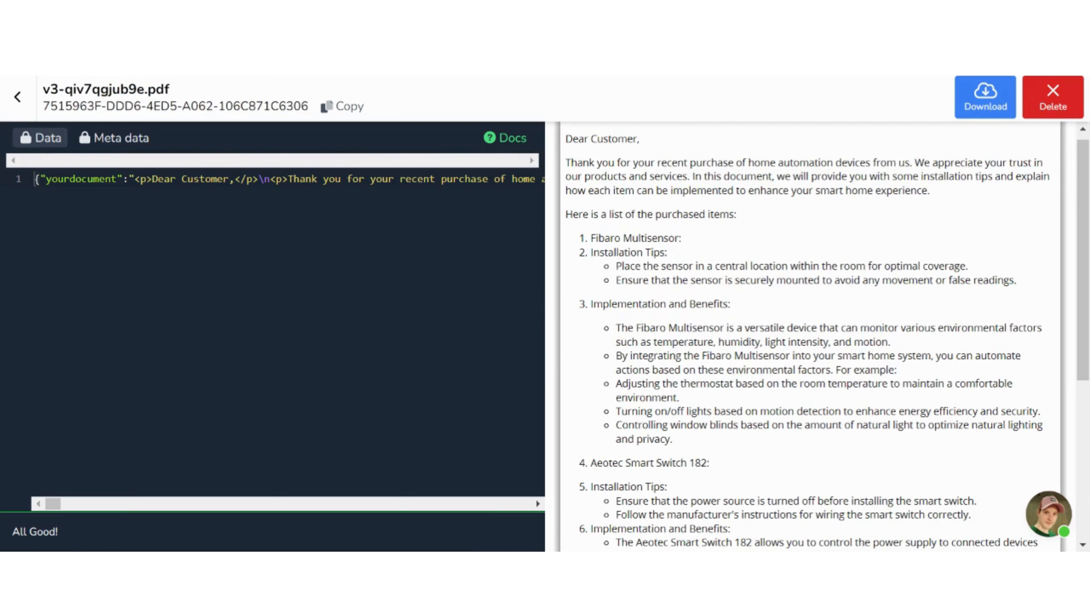
scroll(725, 317, down, 4)
scroll(725, 317, up, 5)
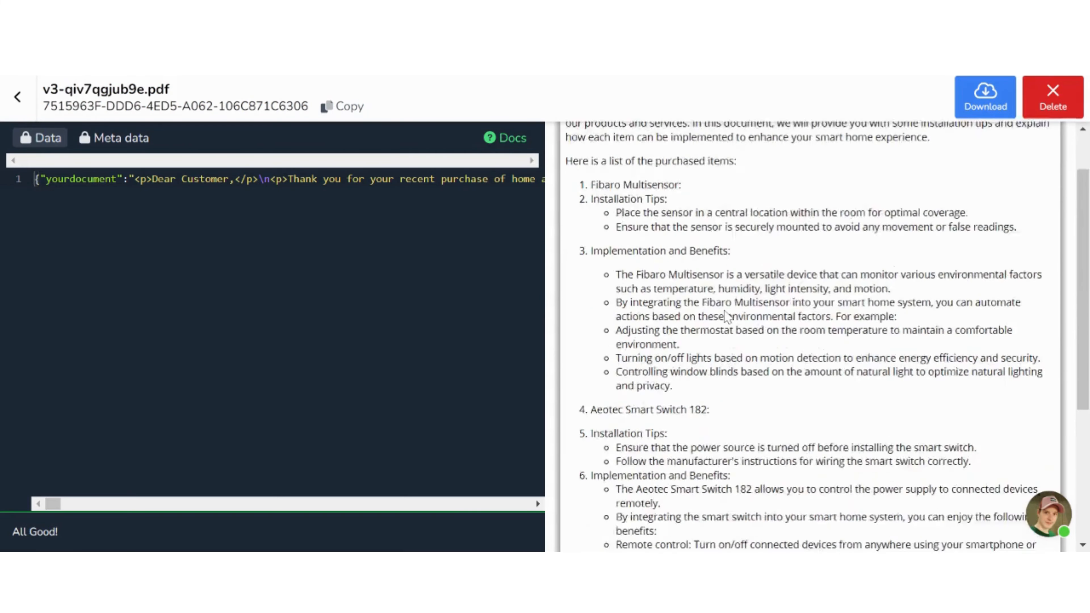
scroll(692, 320, down, 1)
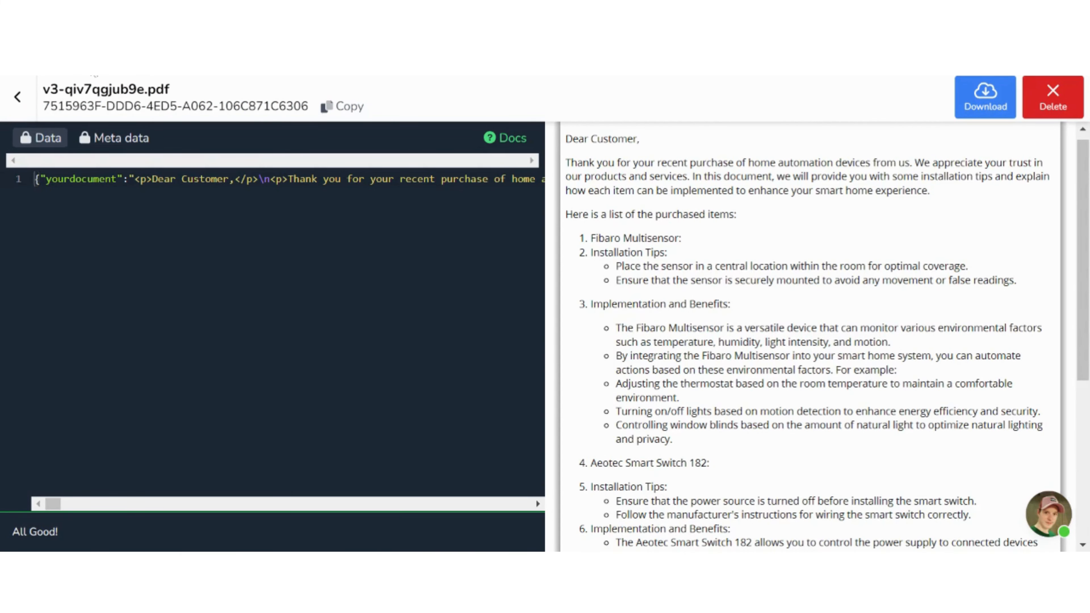
click(17, 96)
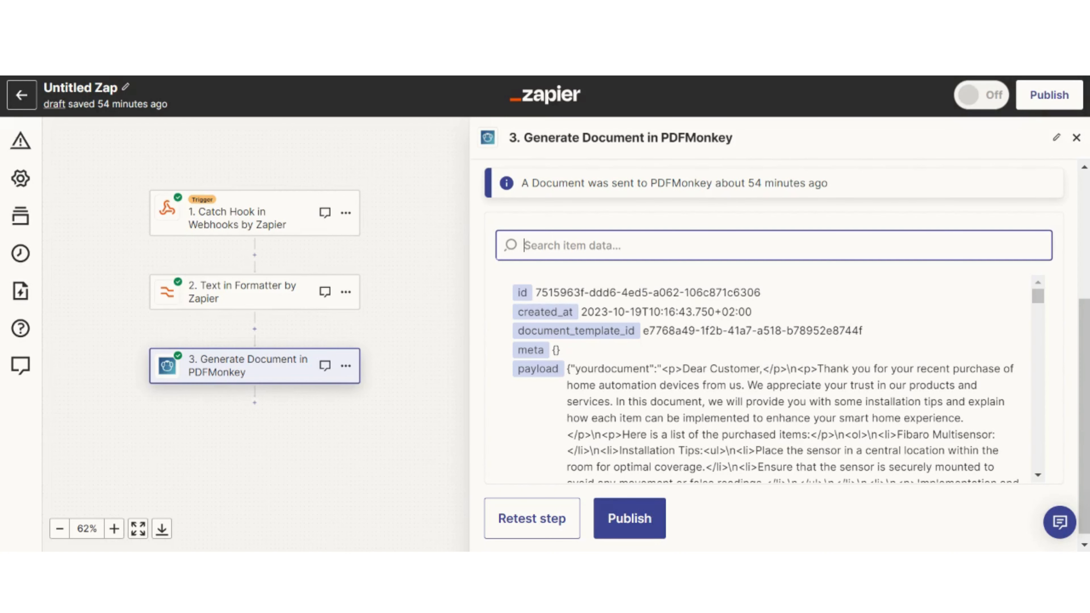
- Insert a Formatter by Zapier step directly after the Catch Hook trigger, with Text as its event
click(1077, 137)
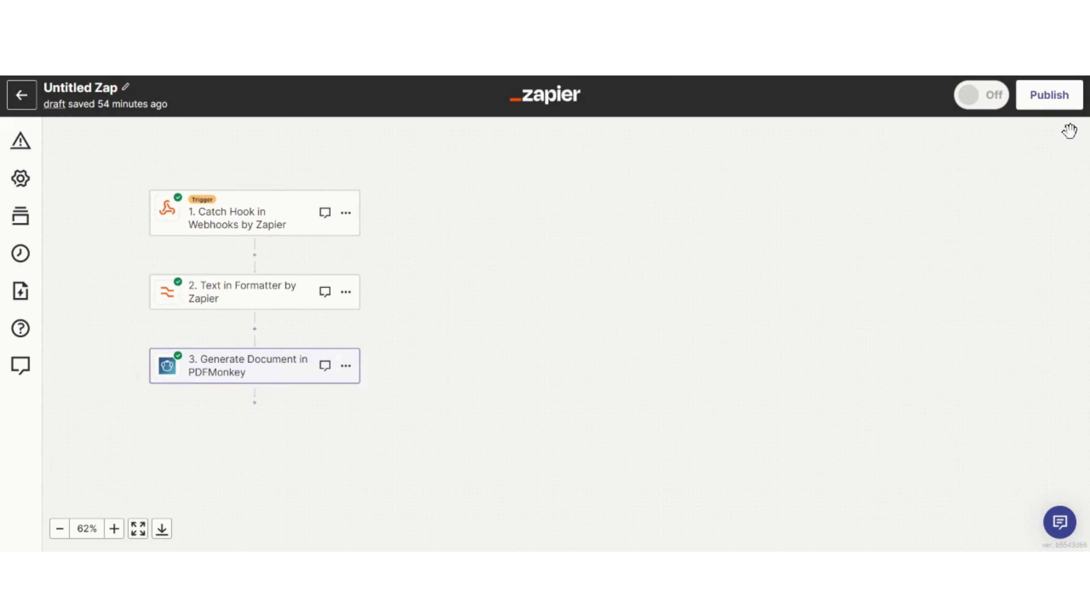
click(257, 256)
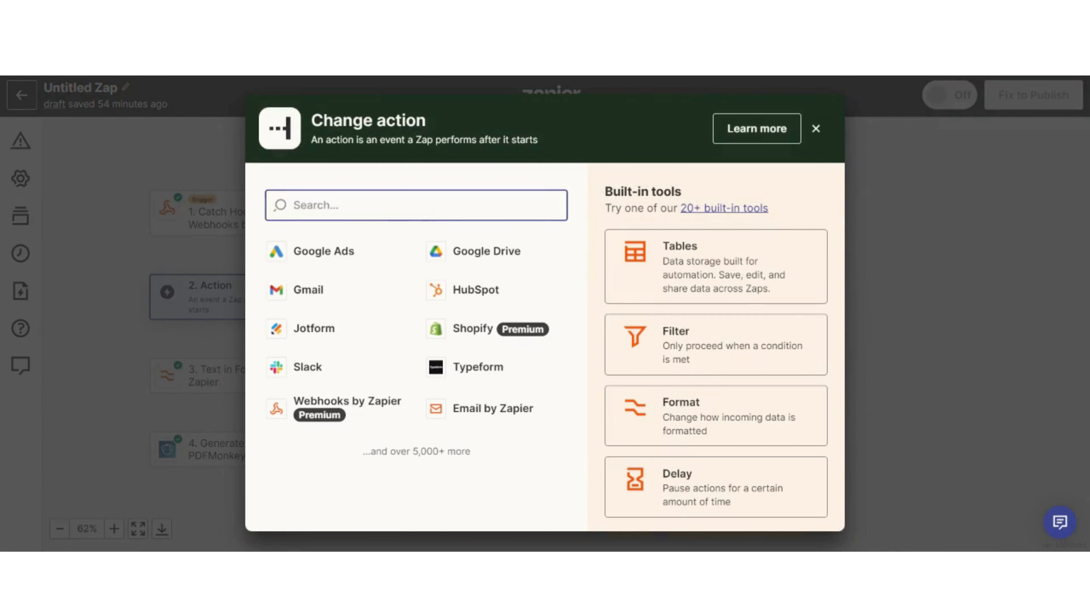
click(691, 429)
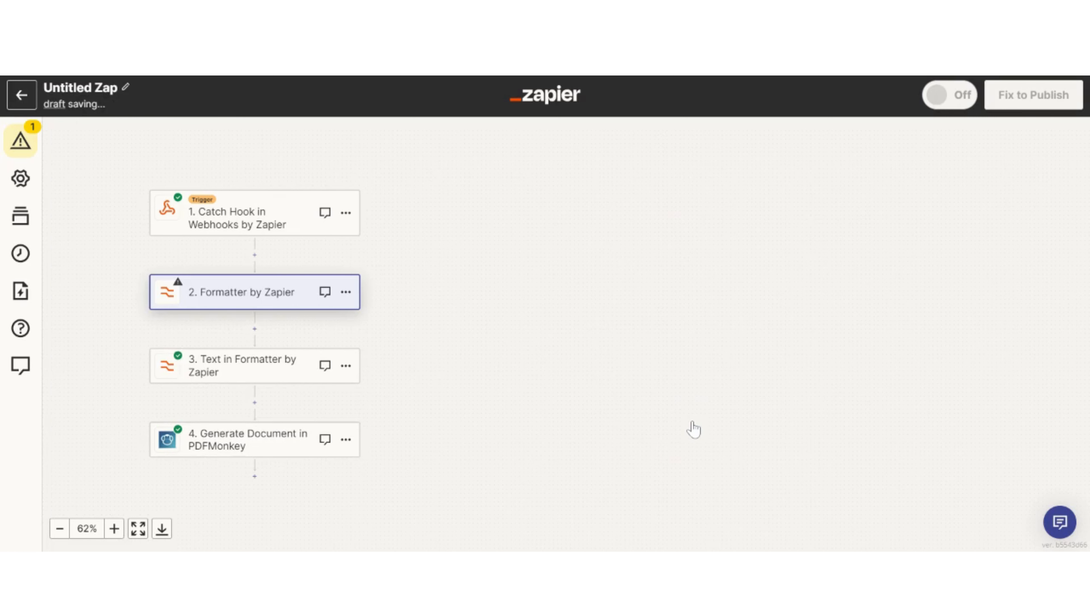
click(657, 301)
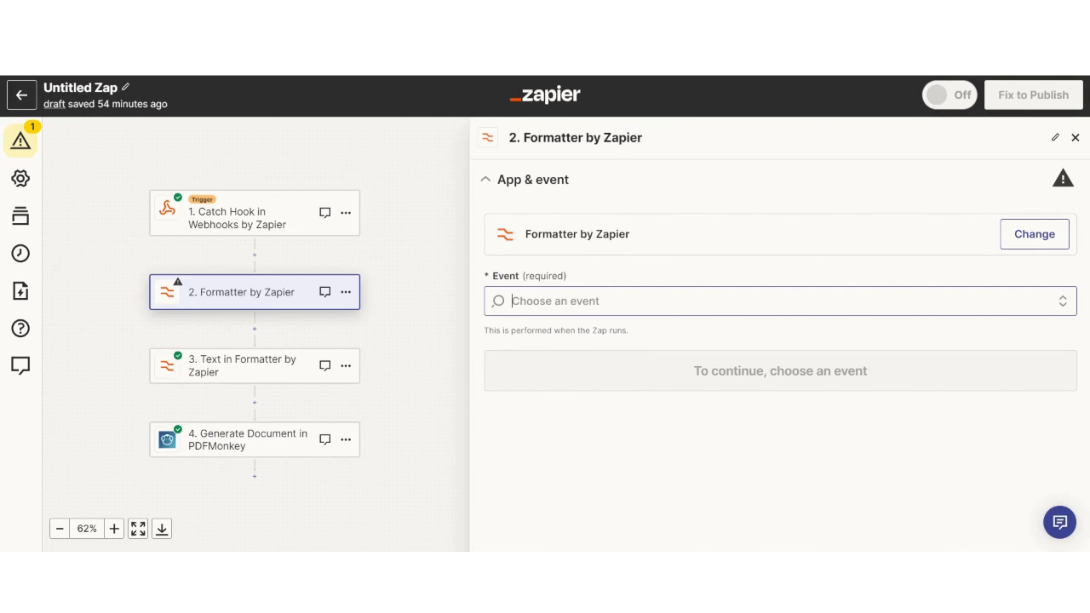
click(570, 456)
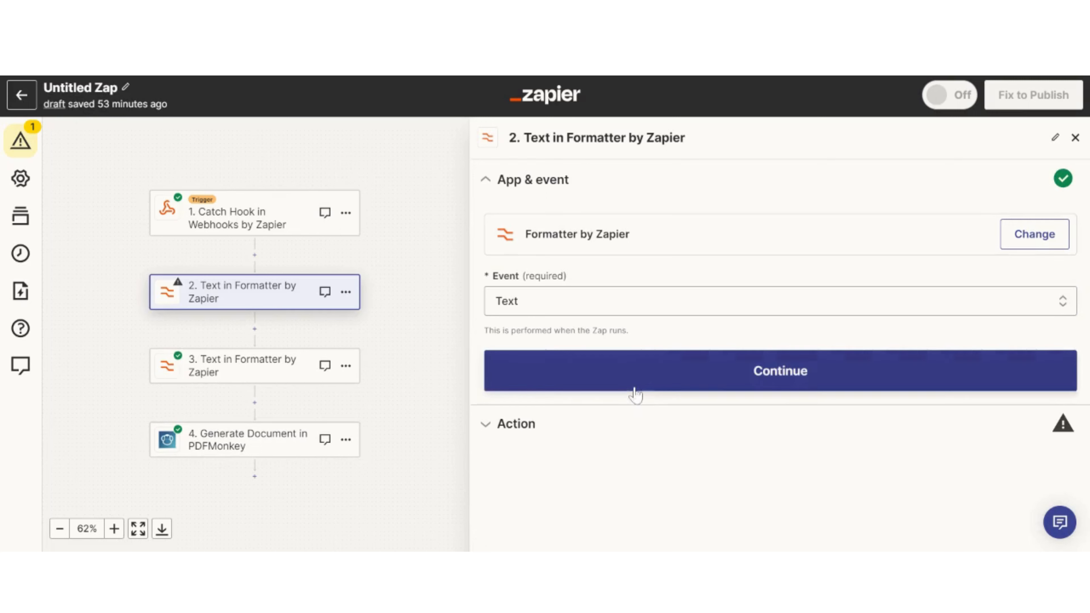
click(632, 375)
- Set the new Formatter step's transform to Split Text and use the webhook's Llm 5 field as its input
click(578, 287)
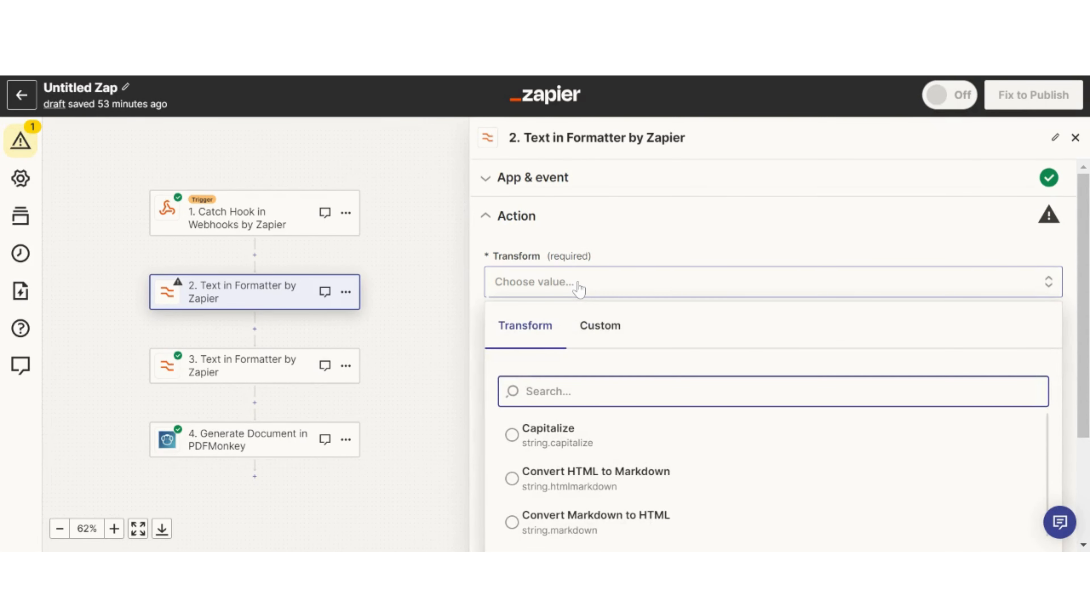
text(split)
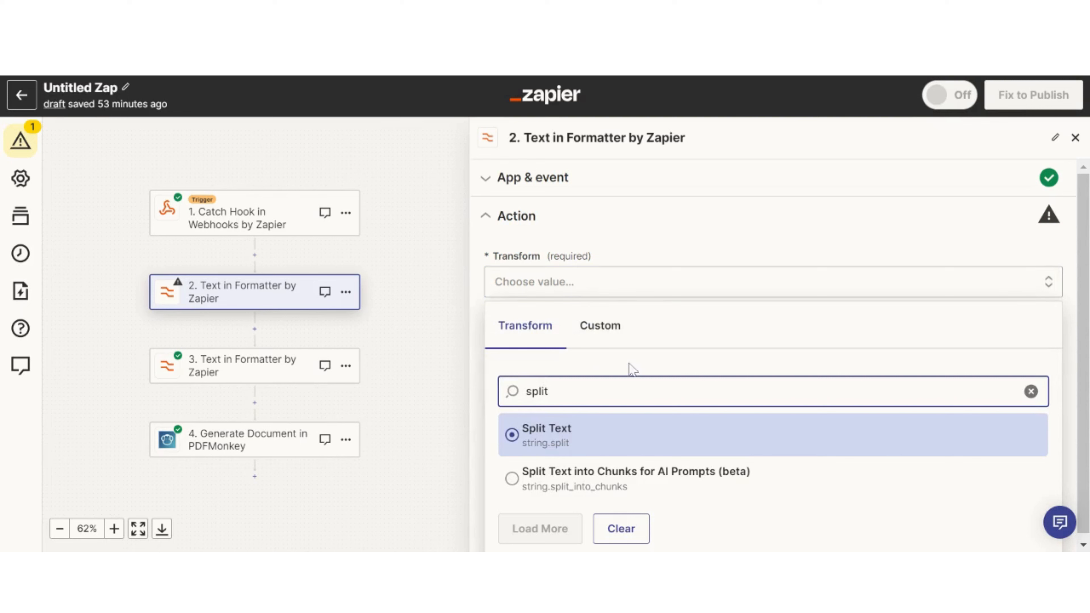
click(566, 432)
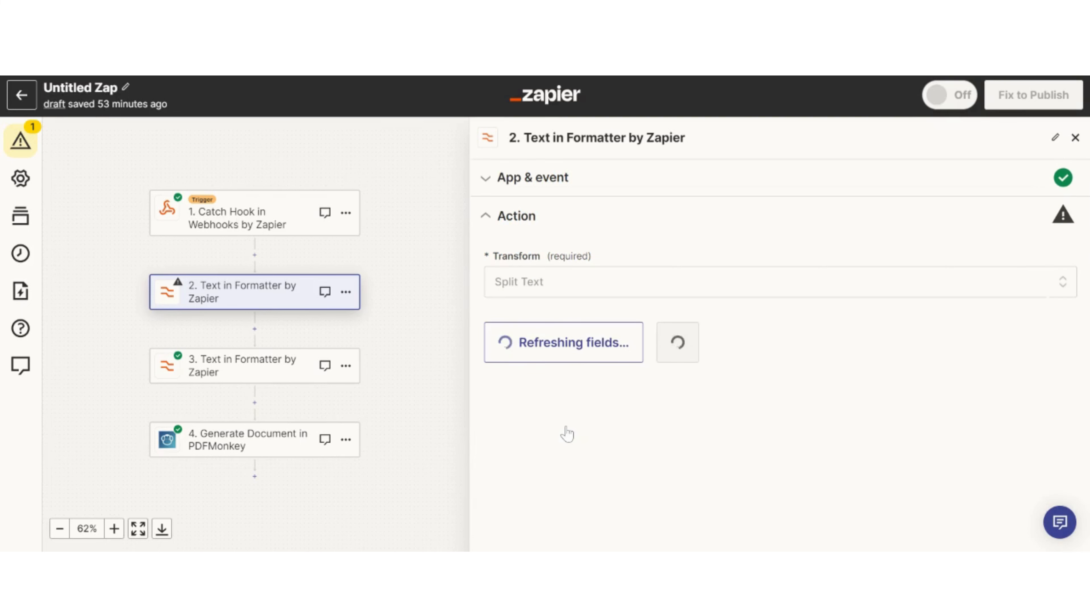
scroll(615, 323, down, 2)
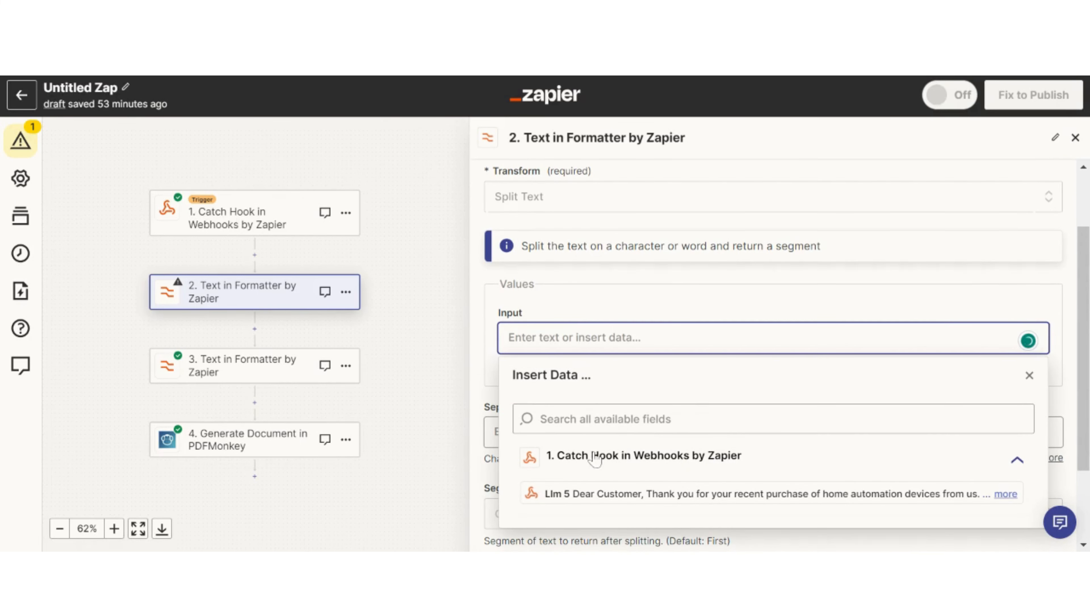
click(630, 499)
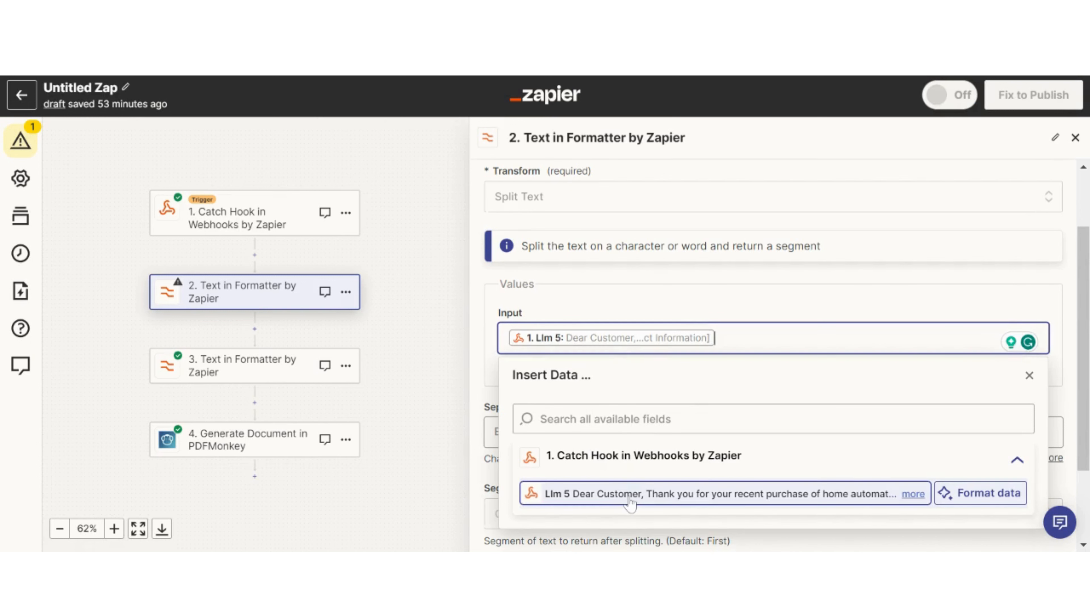
click(669, 302)
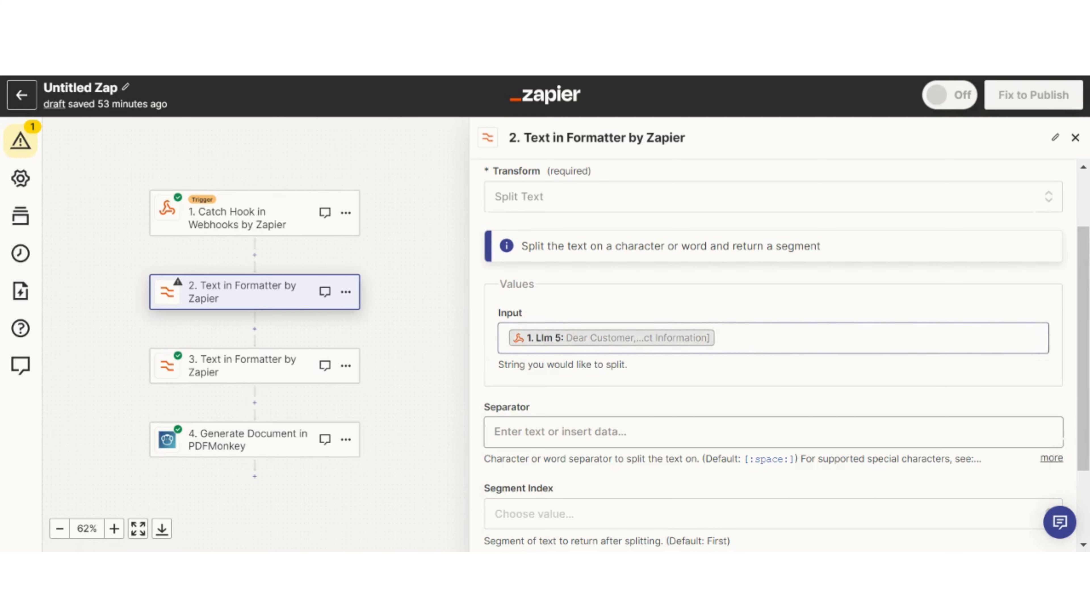
- Review the full Llm 5 text and set a comma as the separator for the Split Text transform
scroll(633, 344, down, 1)
click(637, 256)
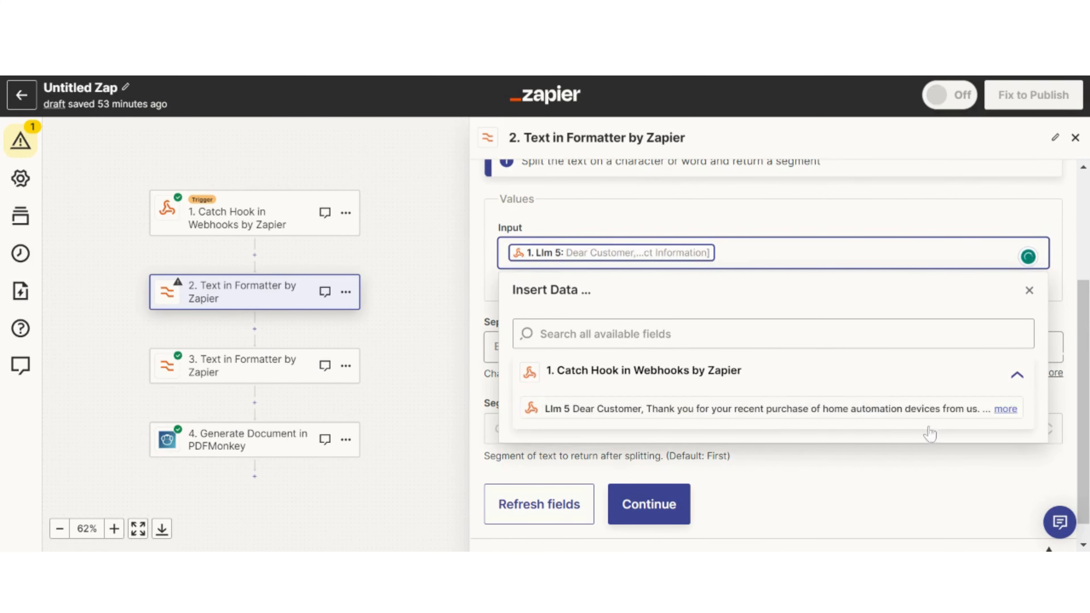
click(913, 408)
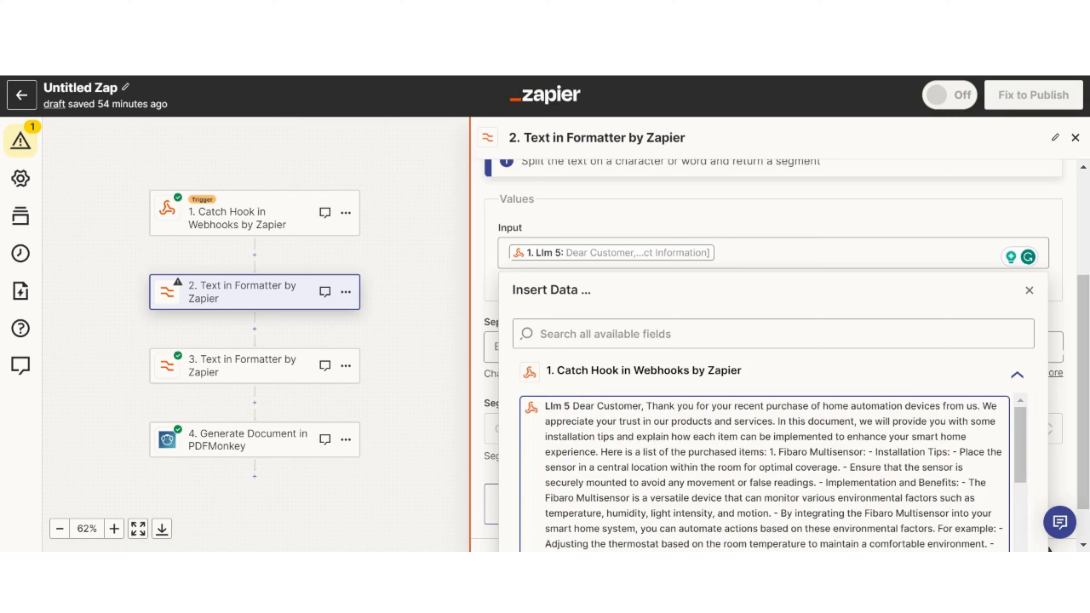
click(482, 321)
click(556, 339)
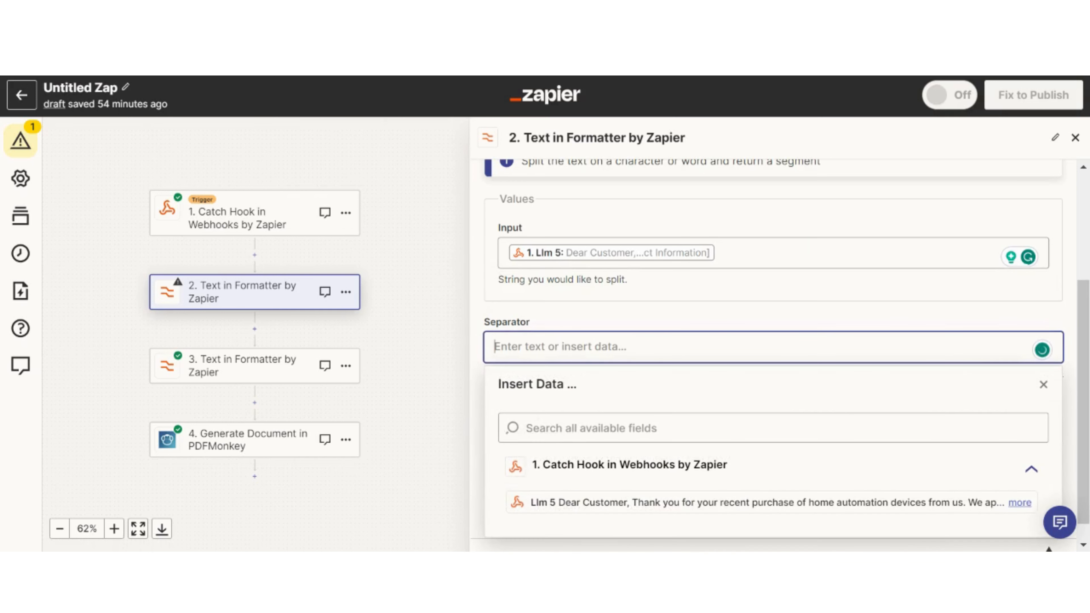
text(,)
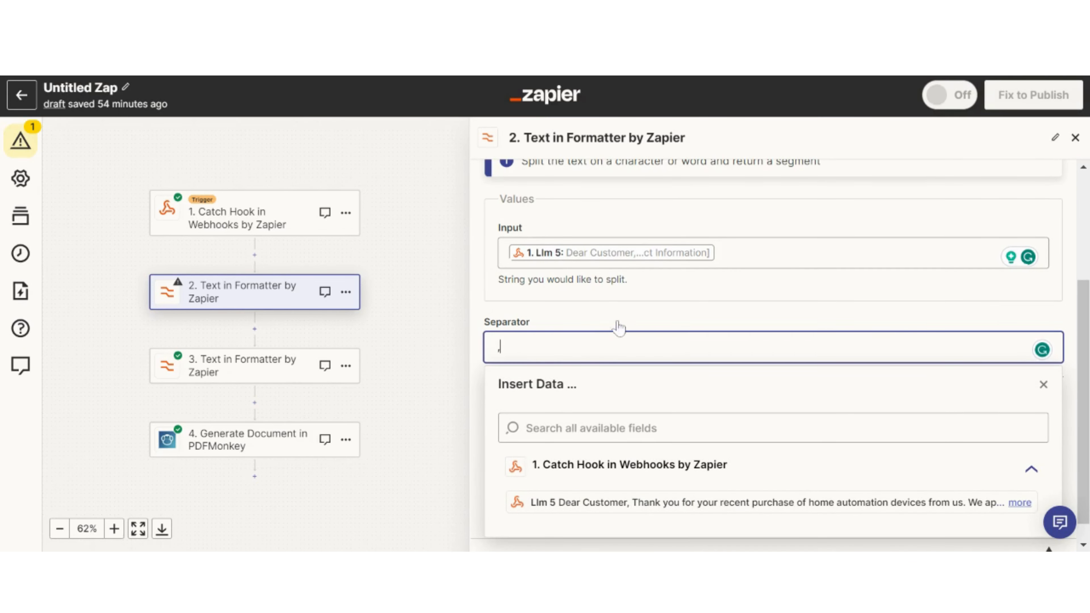
click(484, 302)
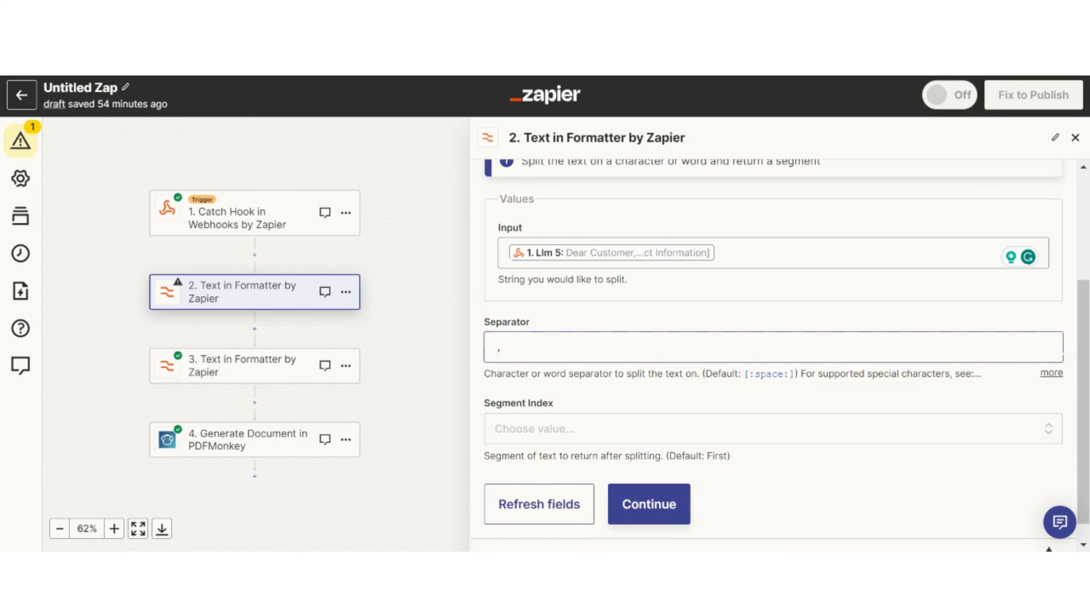
- Set the Split Text segment index to First and test the Formatter step
click(566, 407)
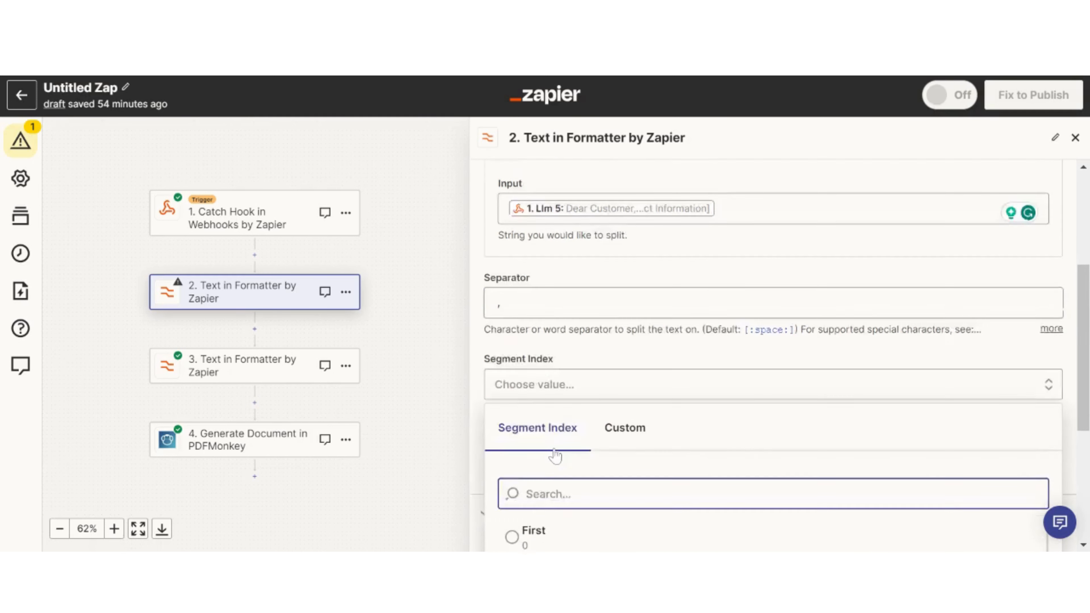
click(539, 461)
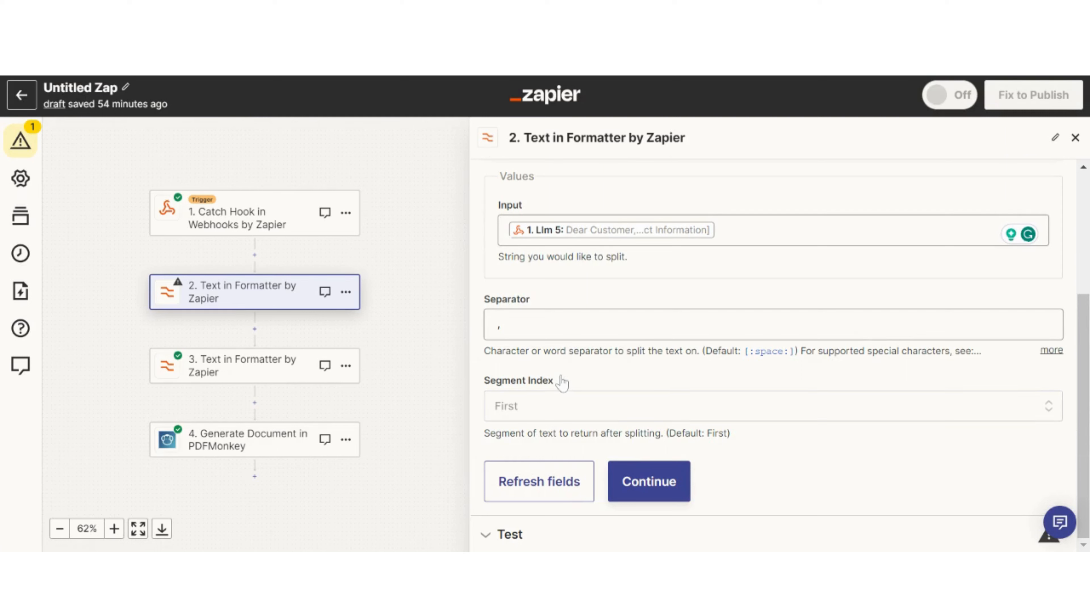
click(650, 472)
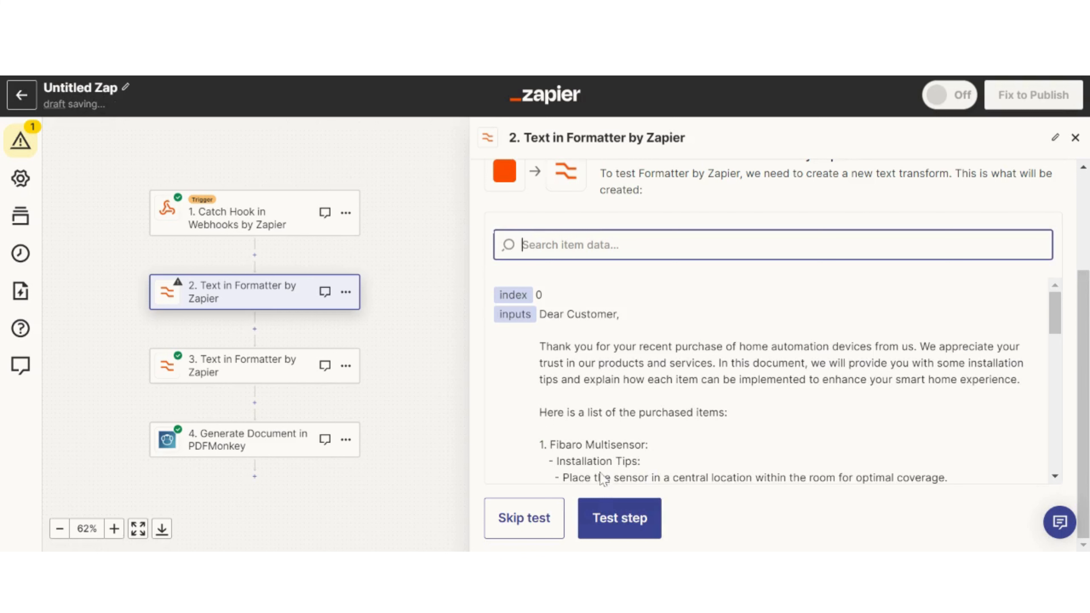
click(609, 520)
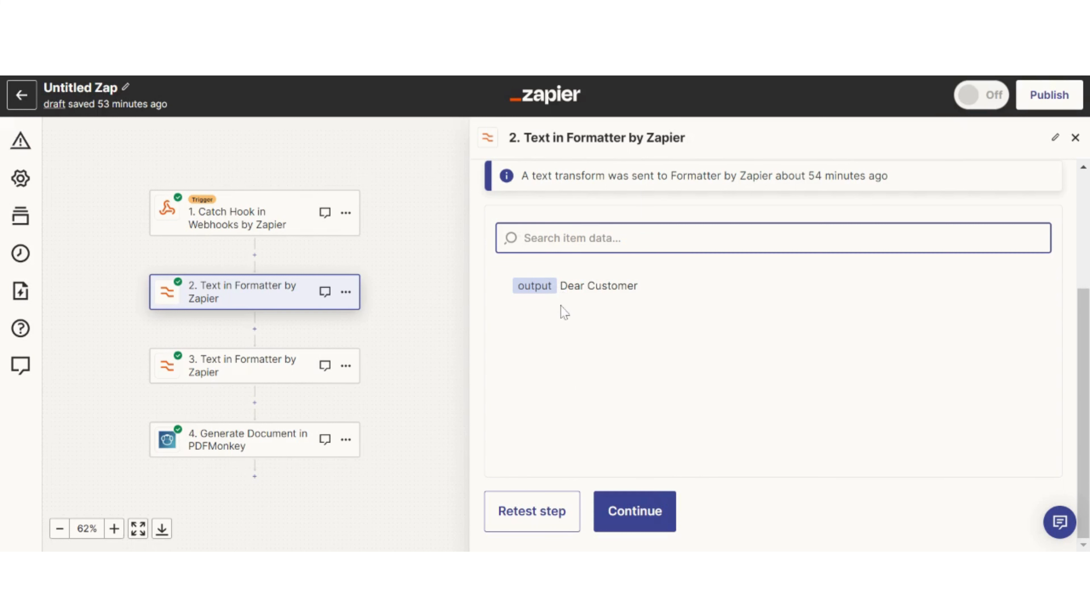
- In the Generate Document step, set the custom filename to the Output of Formatter step 2
click(237, 446)
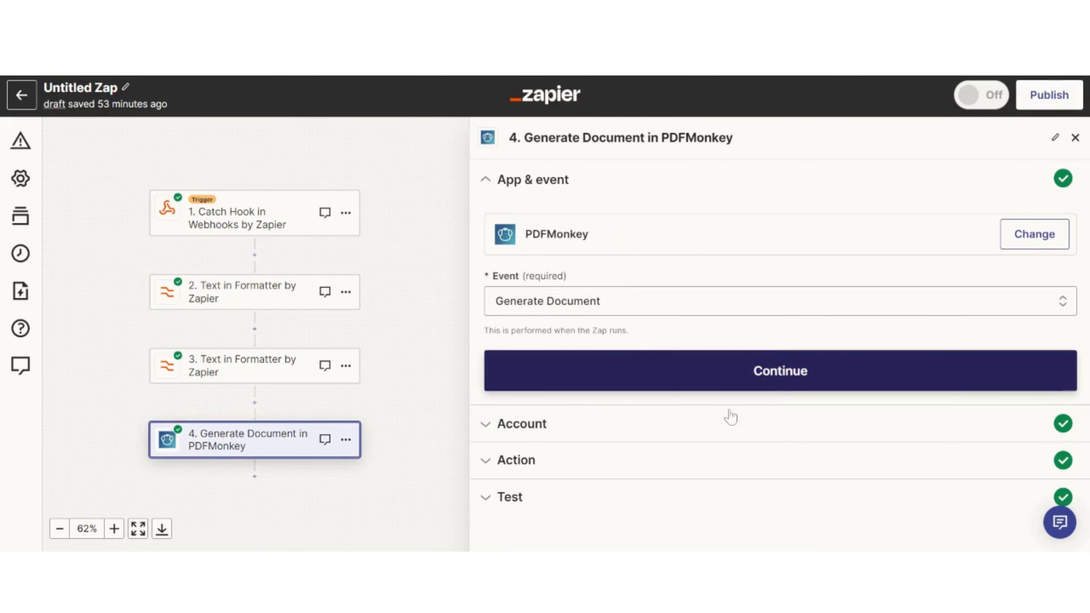
click(706, 458)
scroll(706, 463, down, 8)
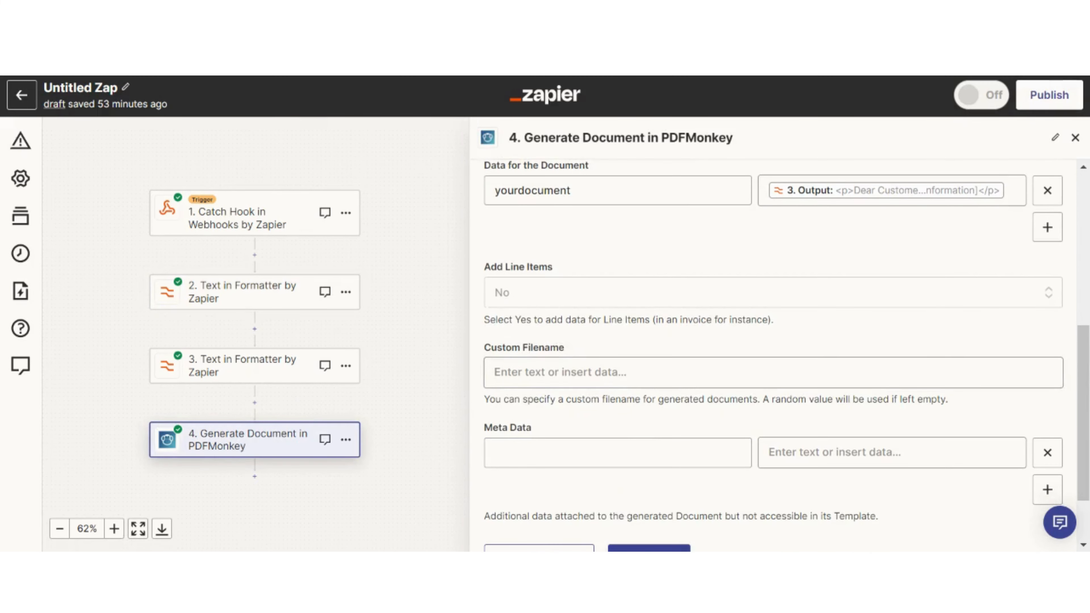
click(618, 373)
scroll(618, 373, down, 2)
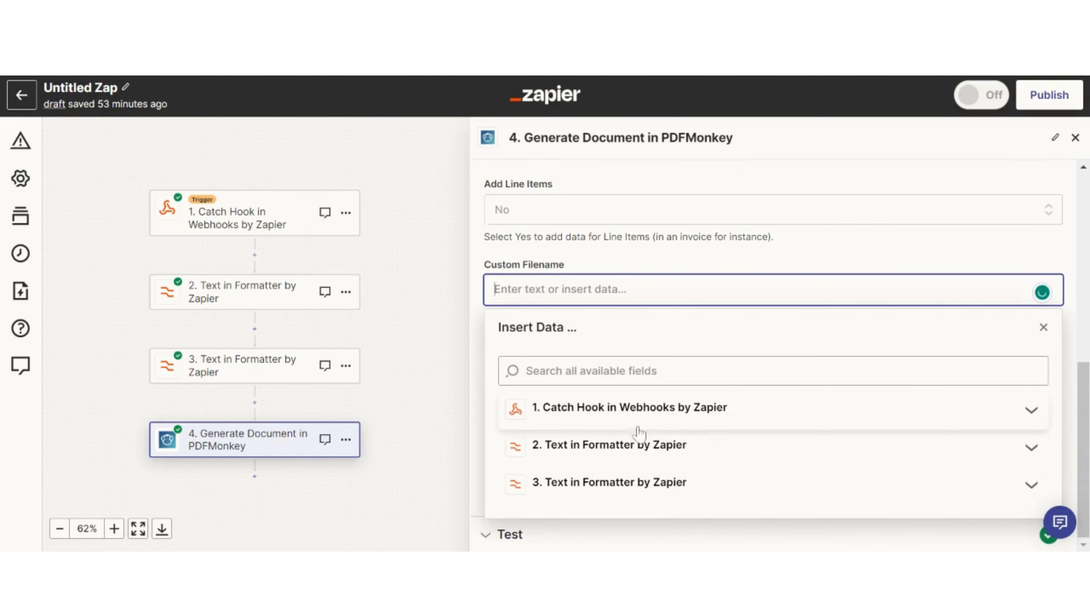
click(1031, 449)
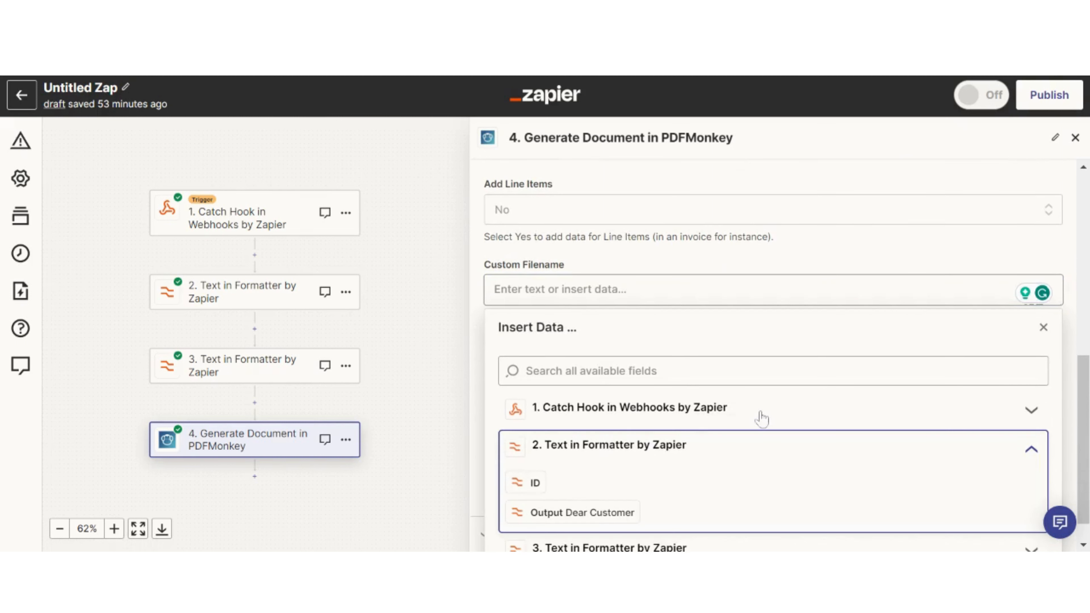
click(584, 514)
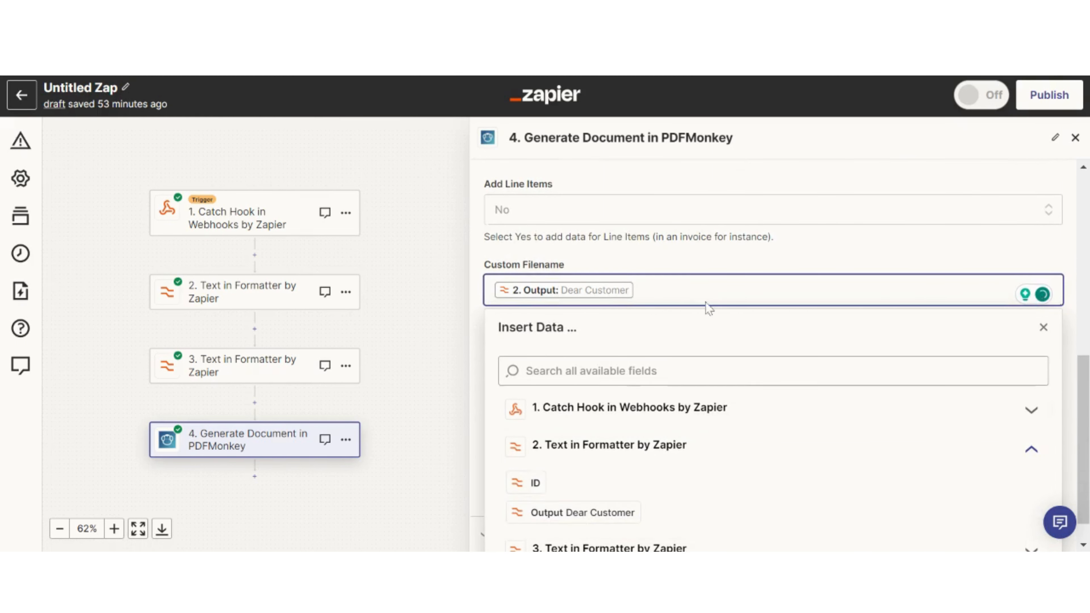
click(820, 255)
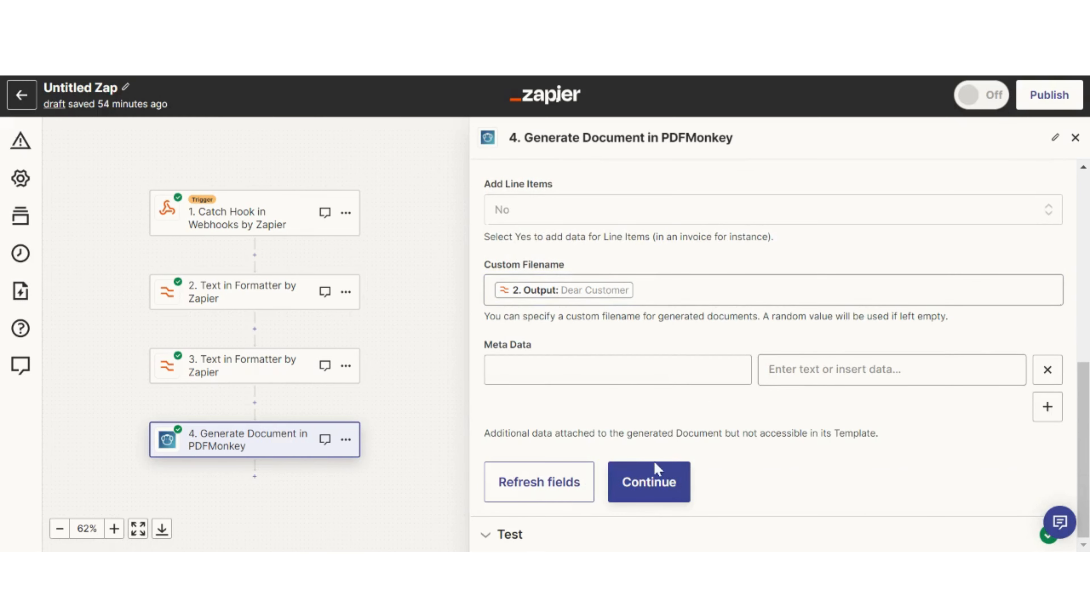
- Retest the Generate Document step and open Dear Customer.pdf in PDFMonkey's documents
click(657, 480)
scroll(688, 356, down, 10)
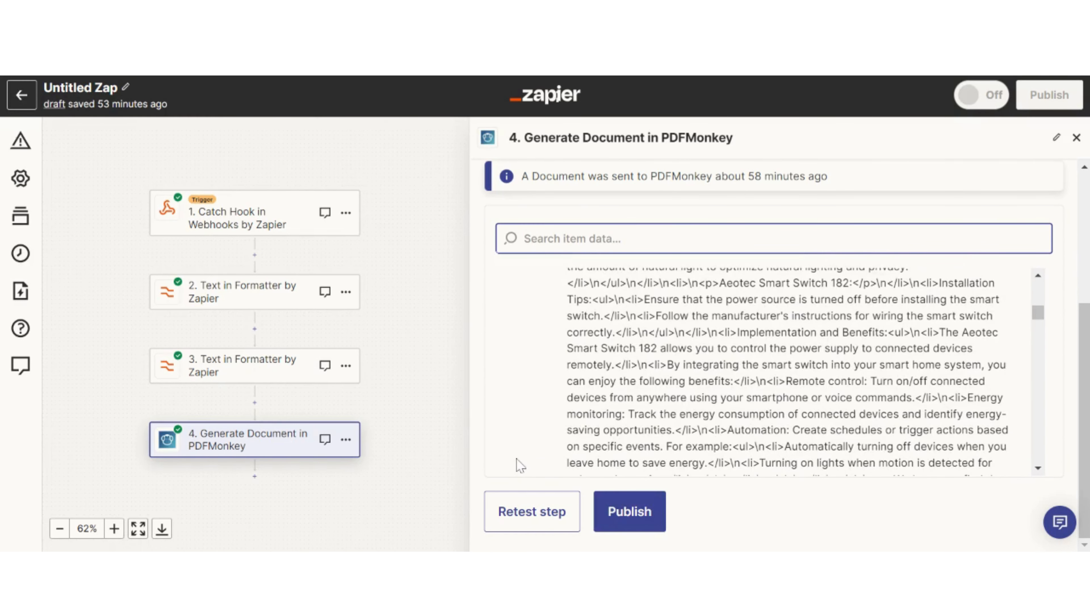
click(538, 511)
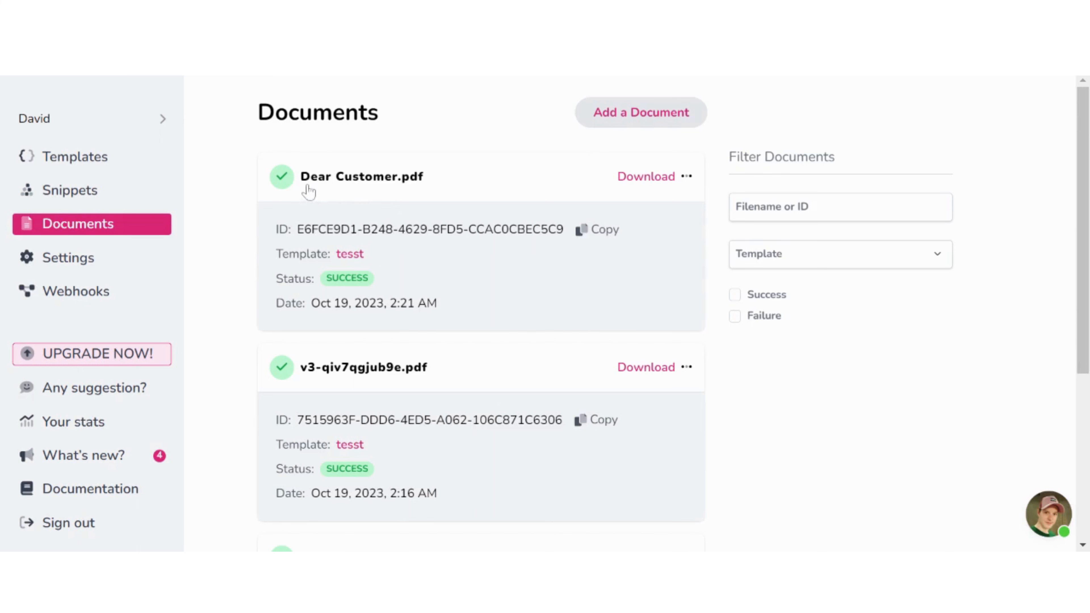
click(335, 184)
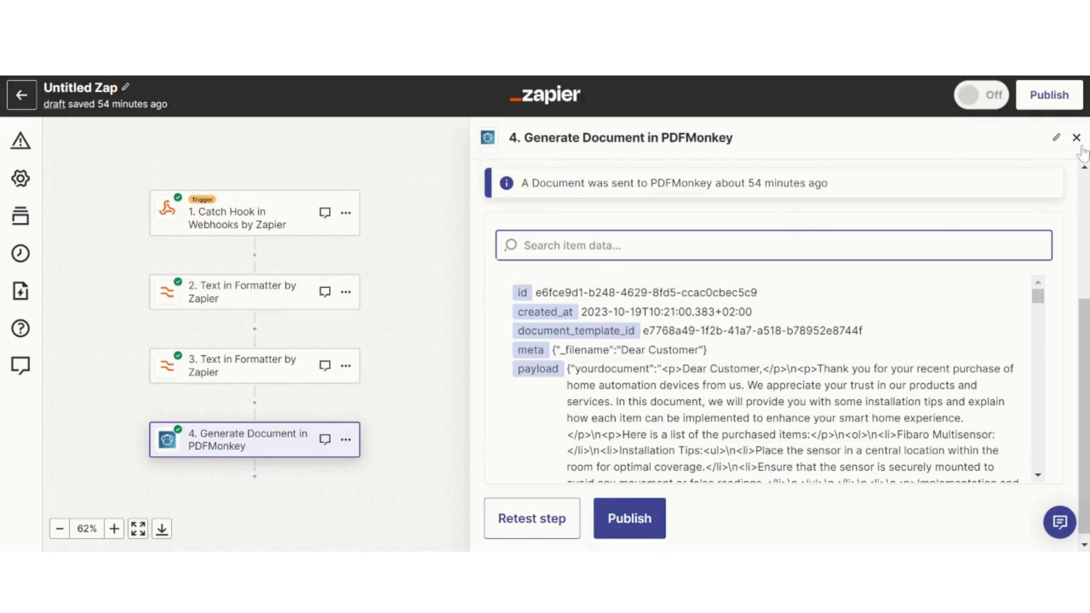
- Add an action step after Generate Document and search the available apps for "kl"
click(1077, 139)
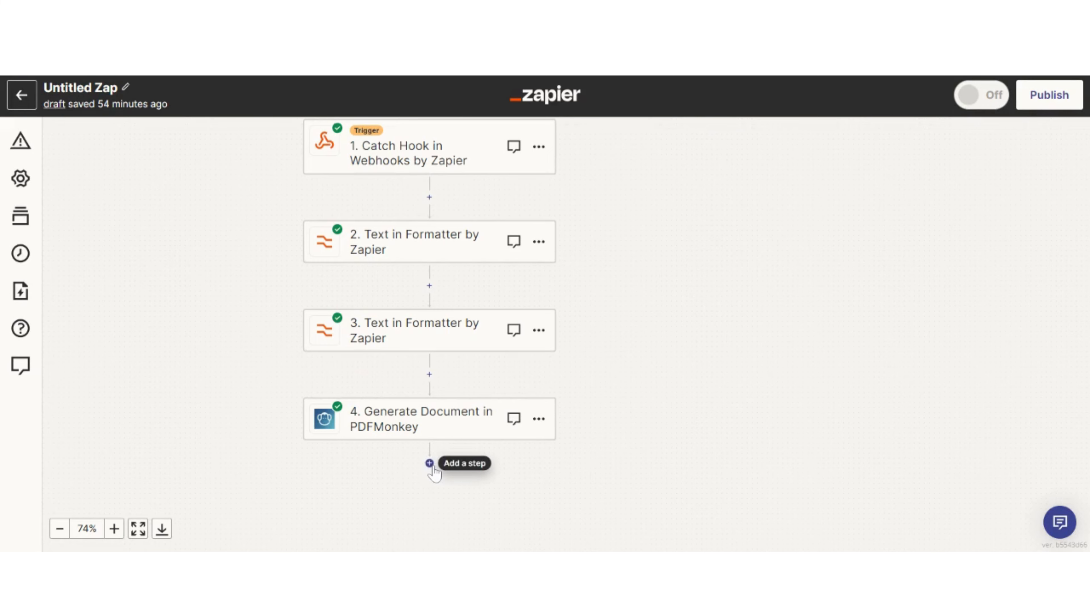
click(429, 463)
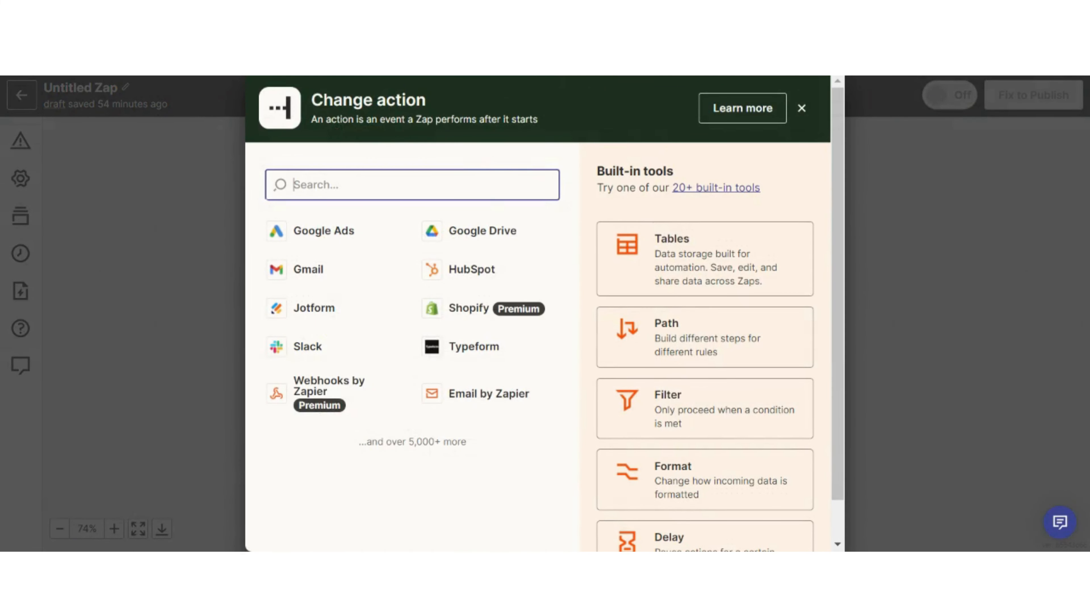
text(klv)
key(BackSpace)
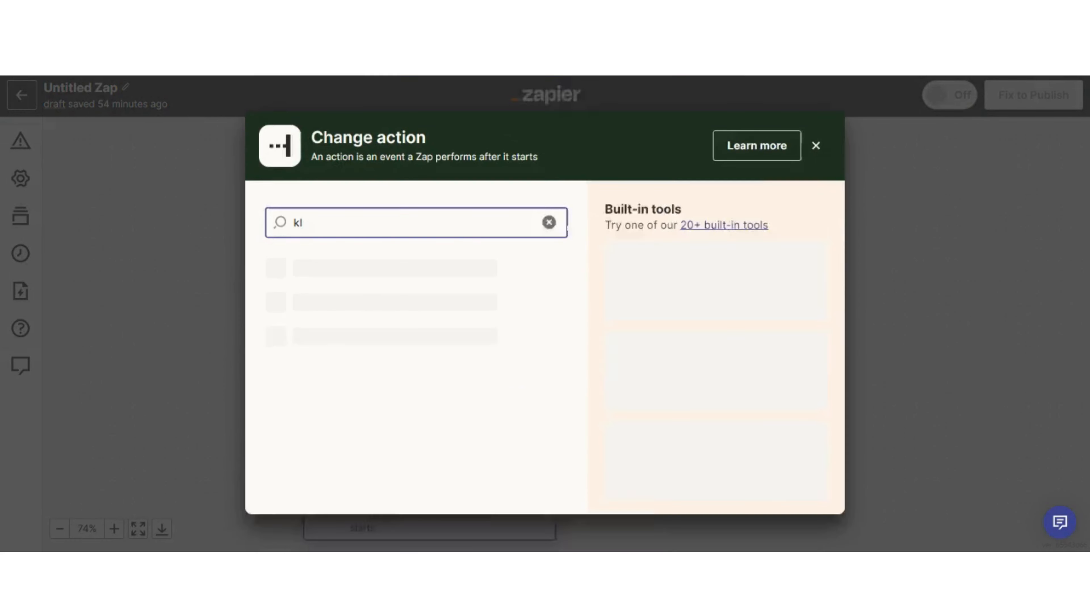